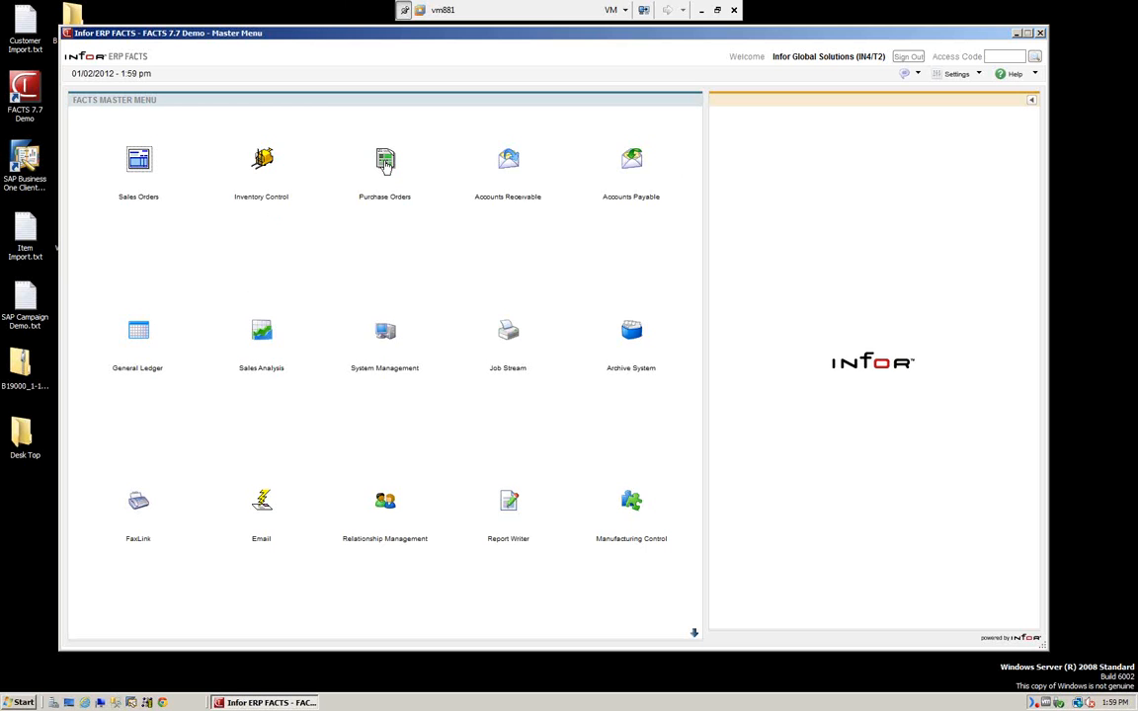
Open the Purchase Orders module to show its Entry programs.
left_click(386, 163)
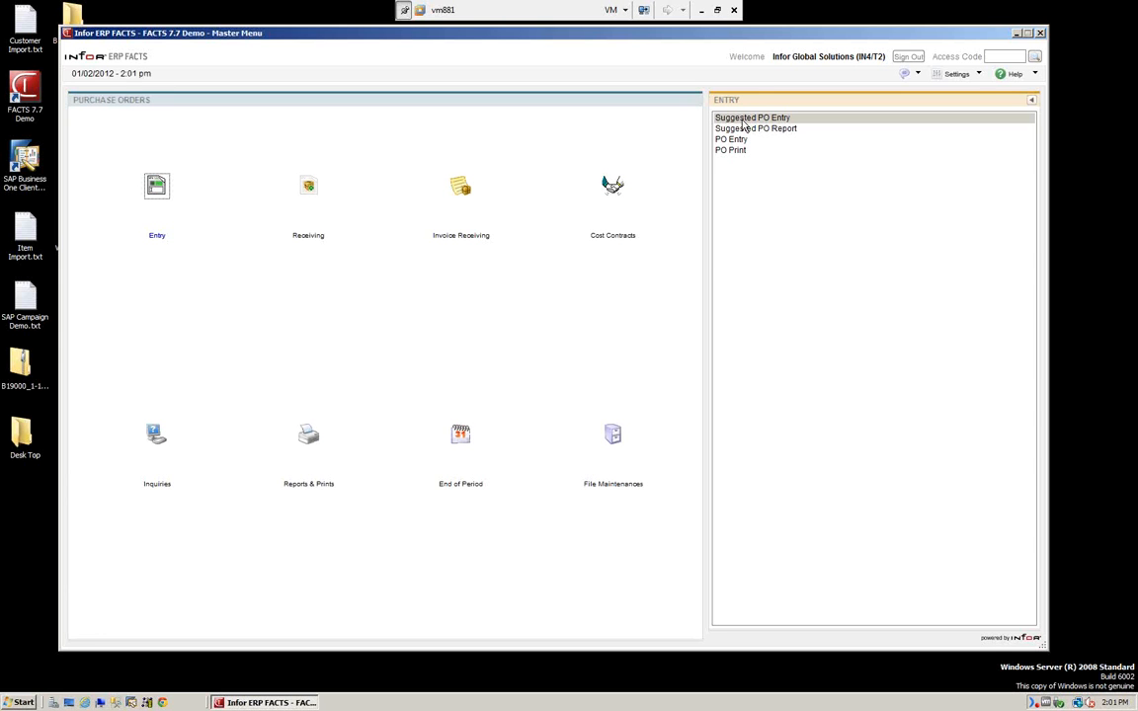
In Suggested PO Entry for warehouse 01 and vendor V101, add item I101 Pallet Truck as a restocking suggestion.
left_click(743, 119)
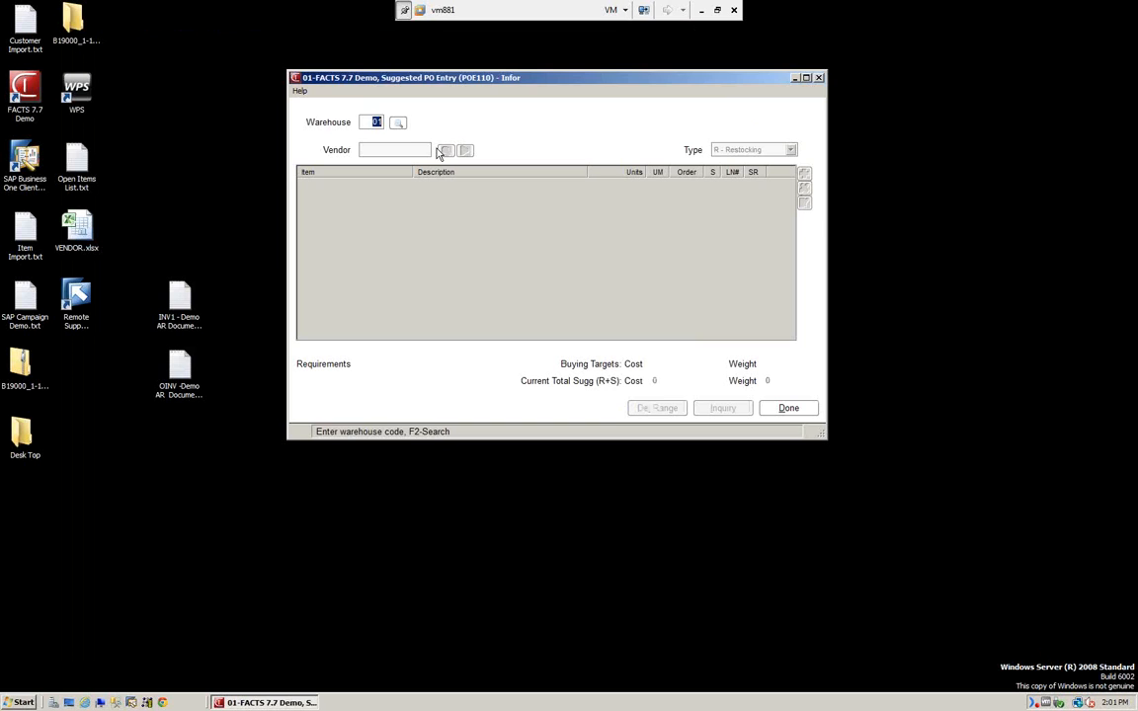
key("Return")
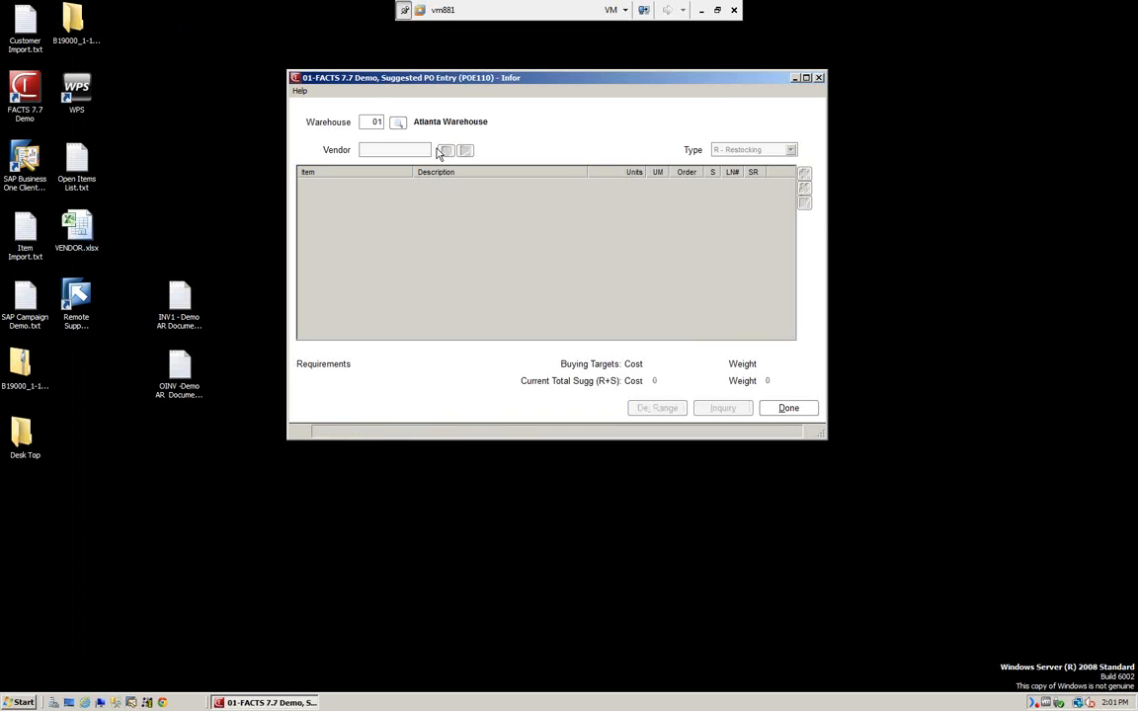
left_click(760, 151)
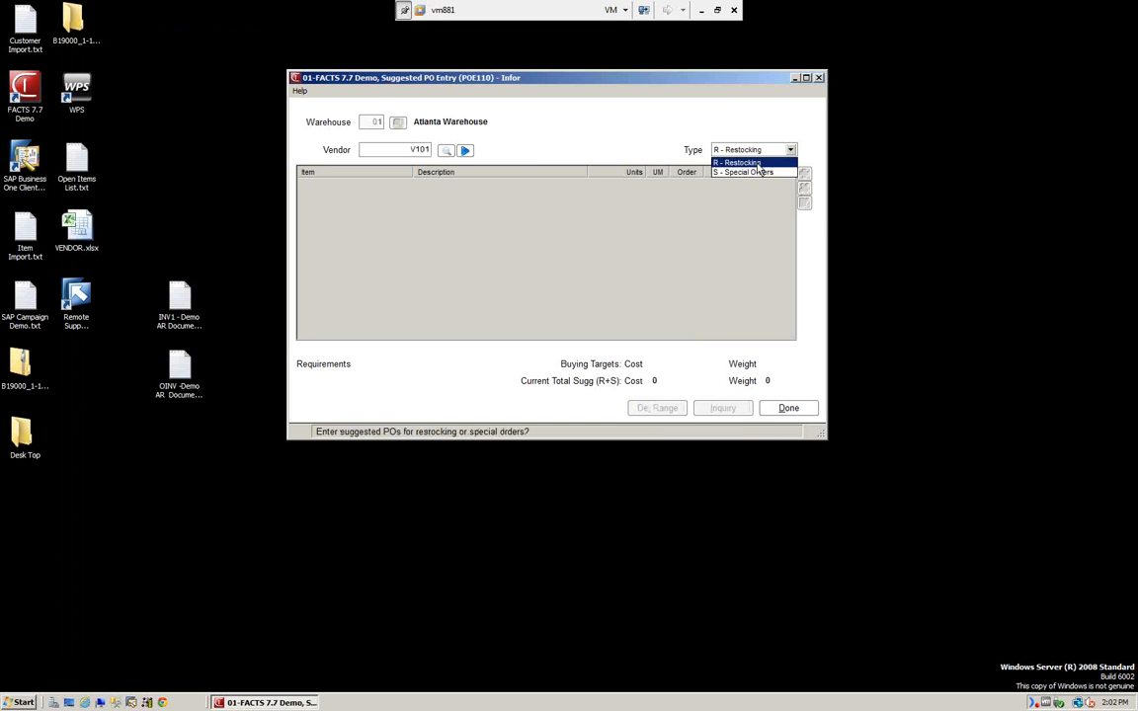
key("Return")
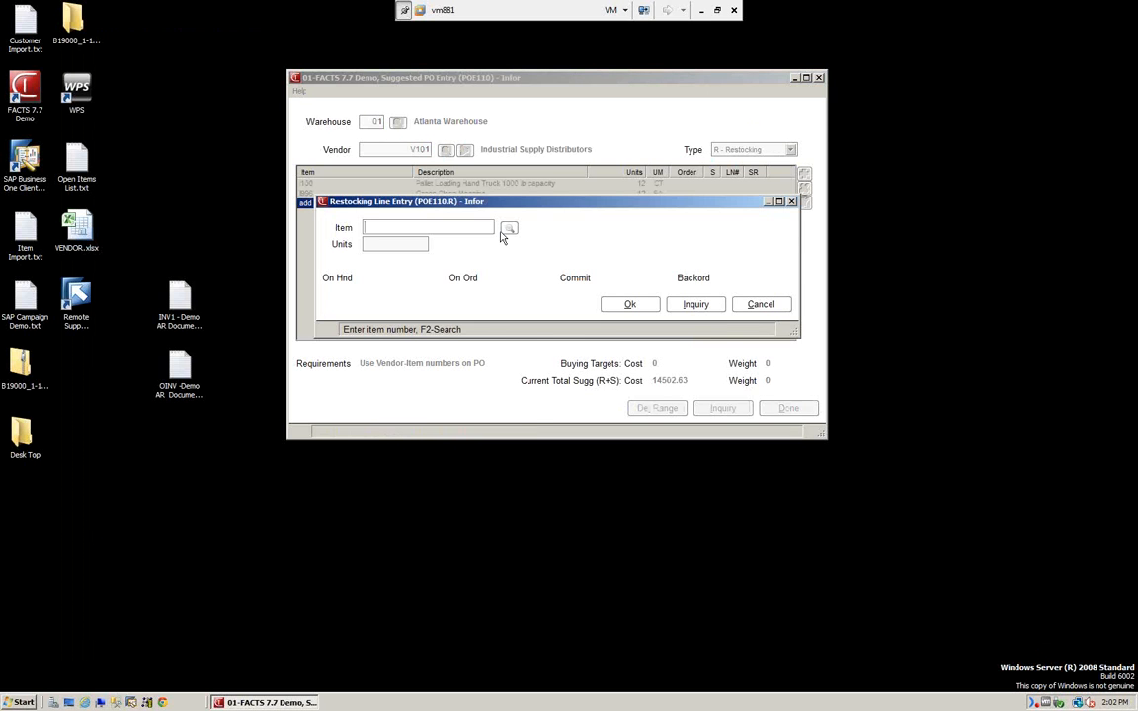
left_click(504, 230)
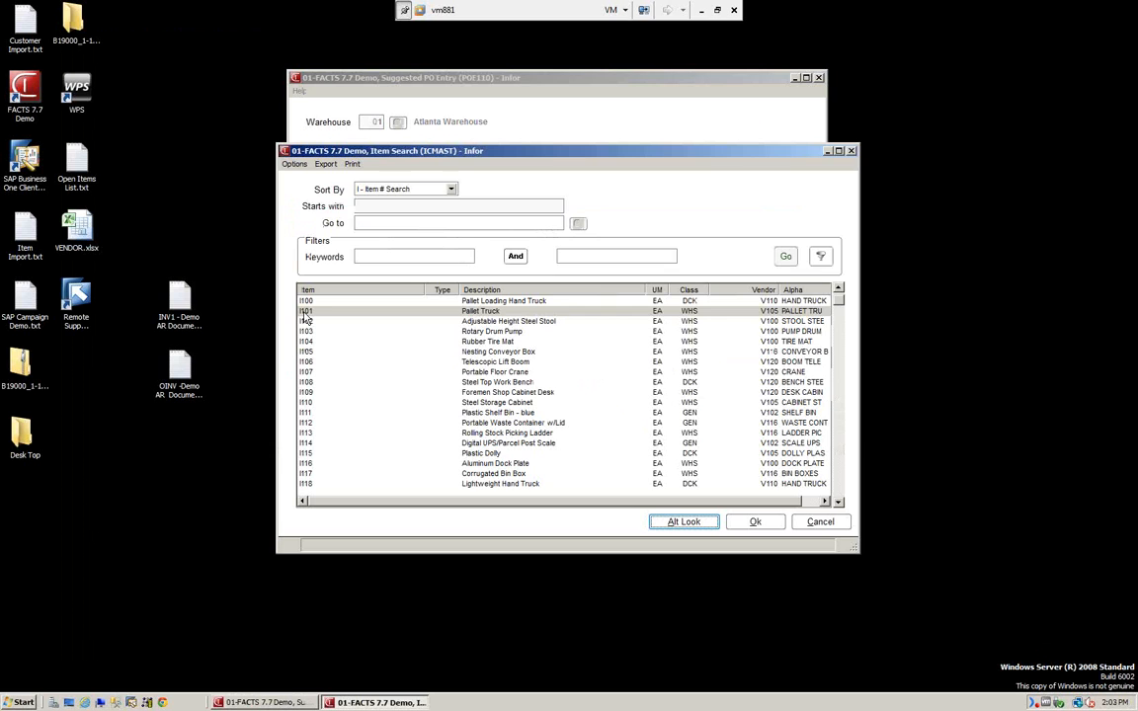
double_click(307, 312)
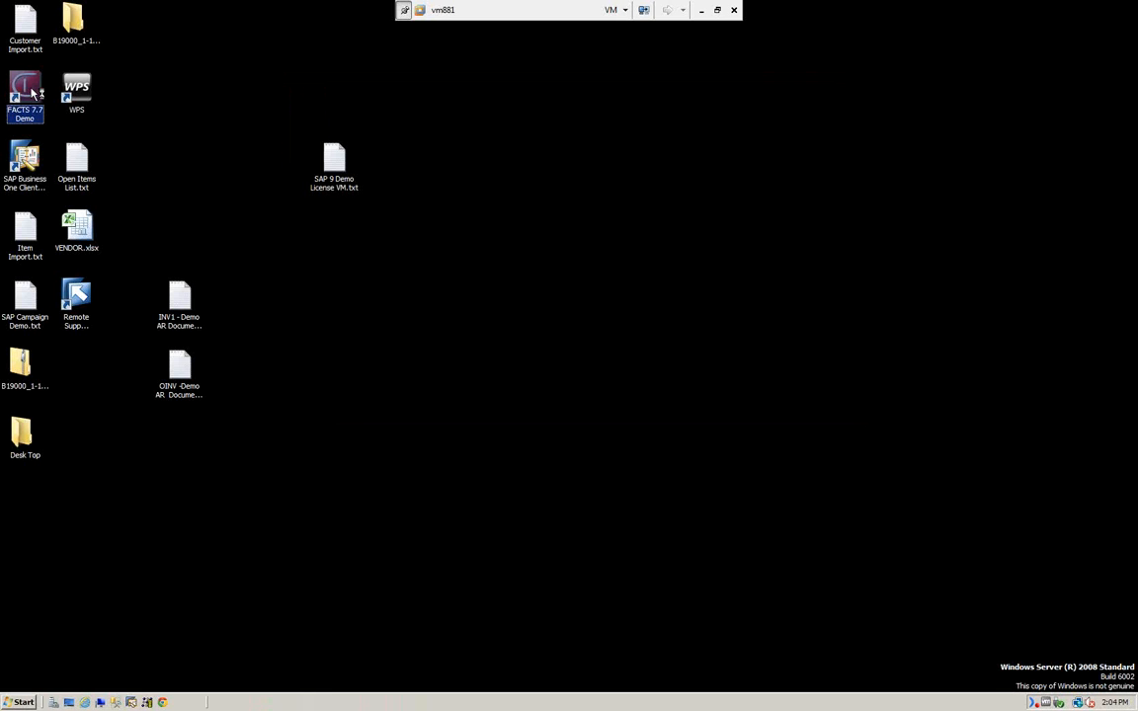
Launch the FACTS 7.7 Demo and start Purchase Orders PO Entry.
double_click(34, 92)
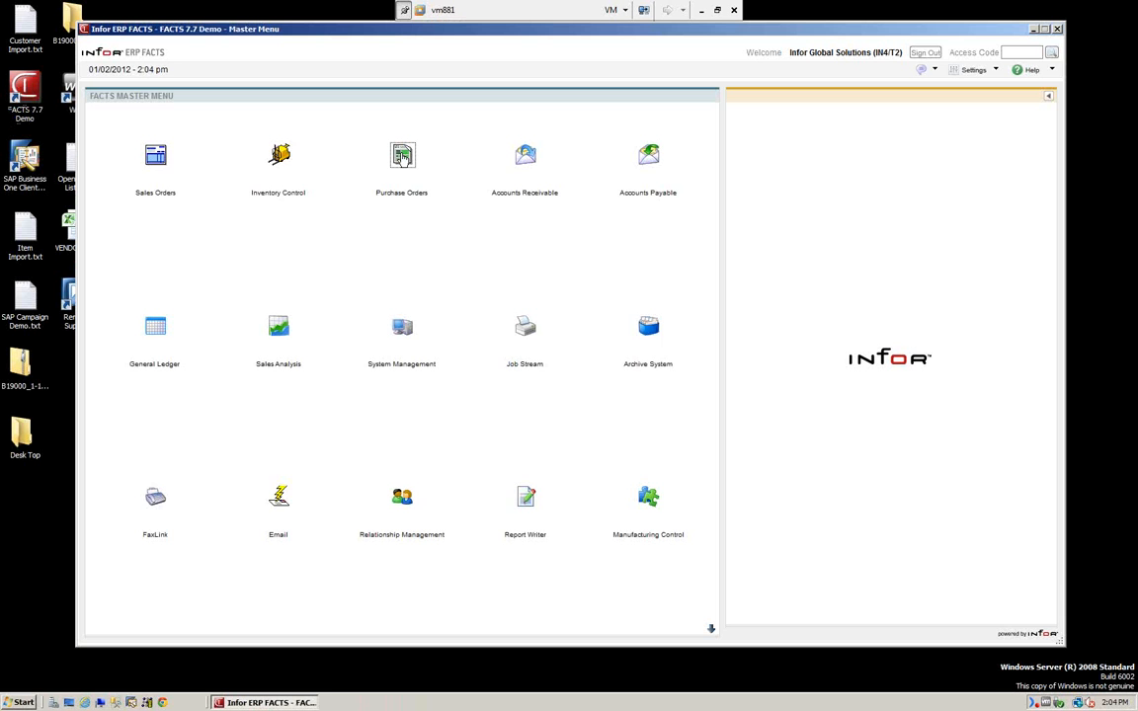
left_click(395, 158)
left_click(761, 136)
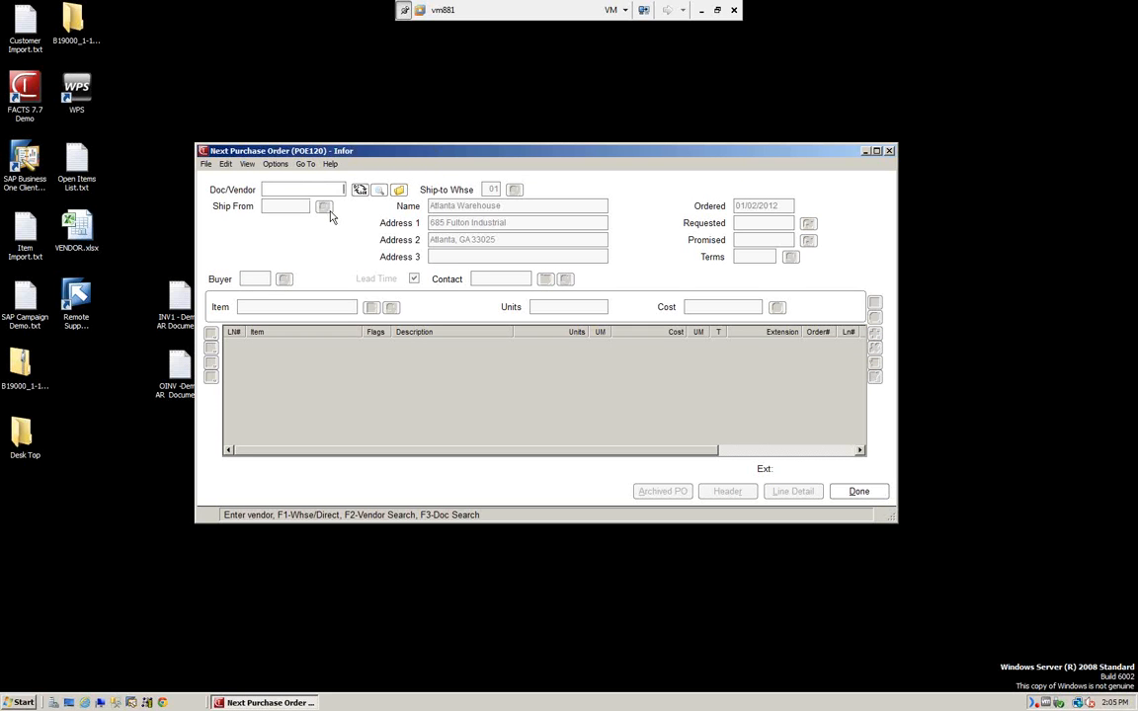
Enter vendor V101 on the new purchase order and dismiss its important notes.
type("V101")
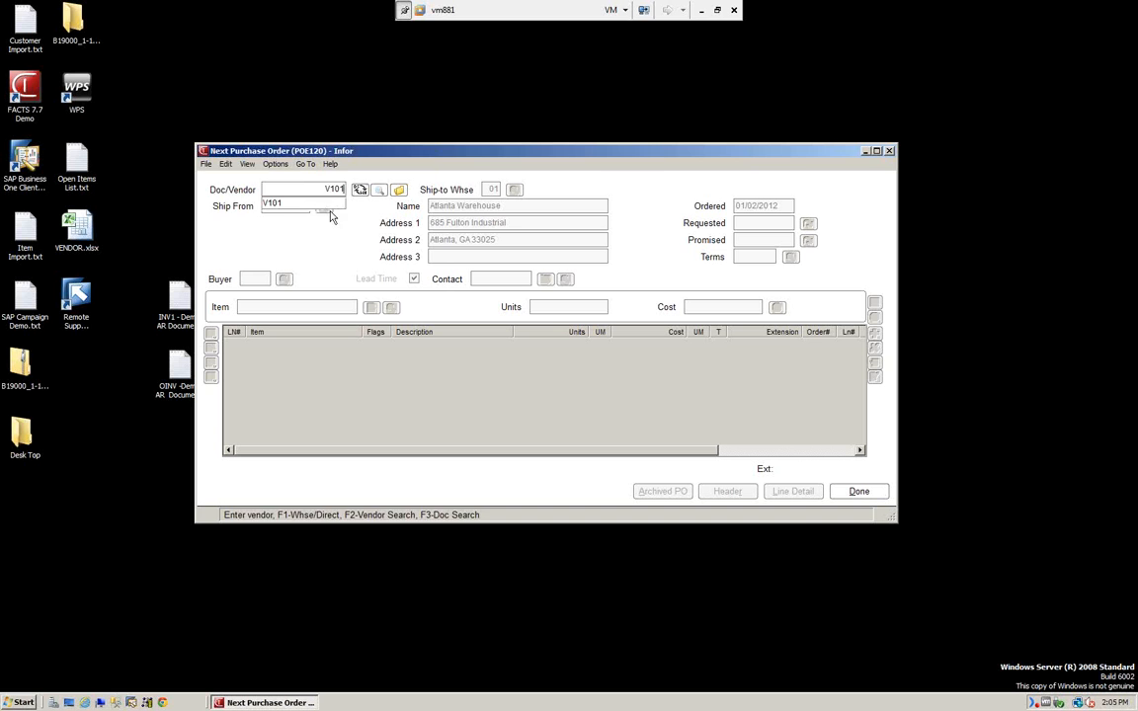
key("Return")
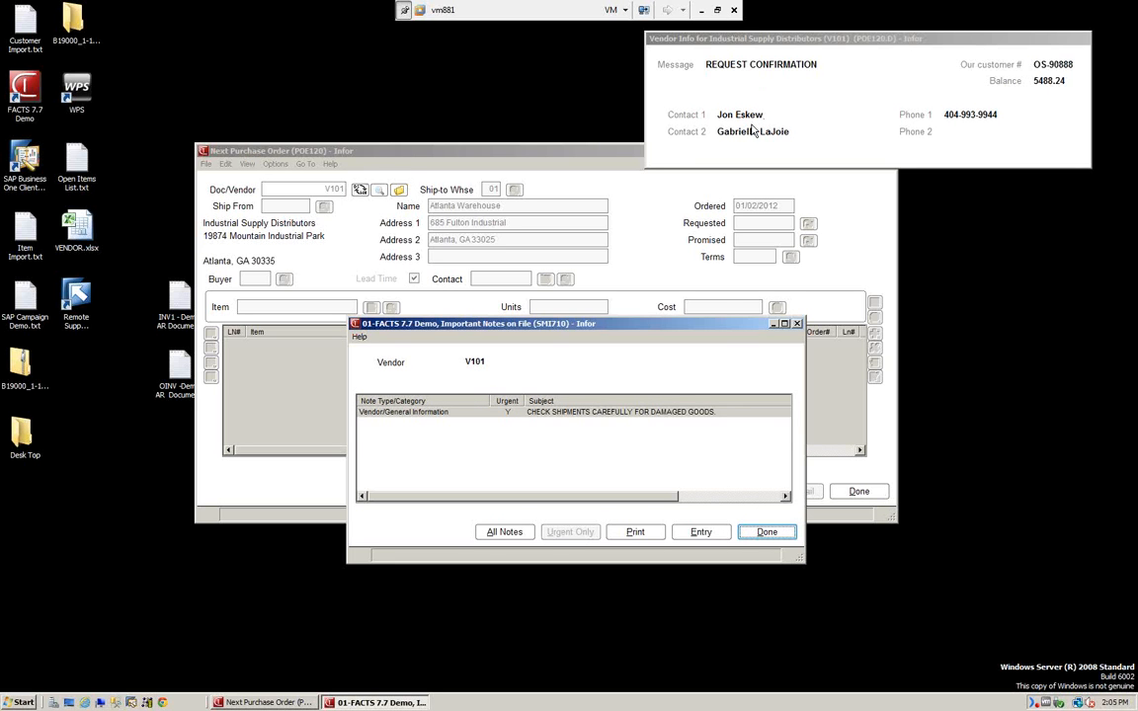
left_click(765, 536)
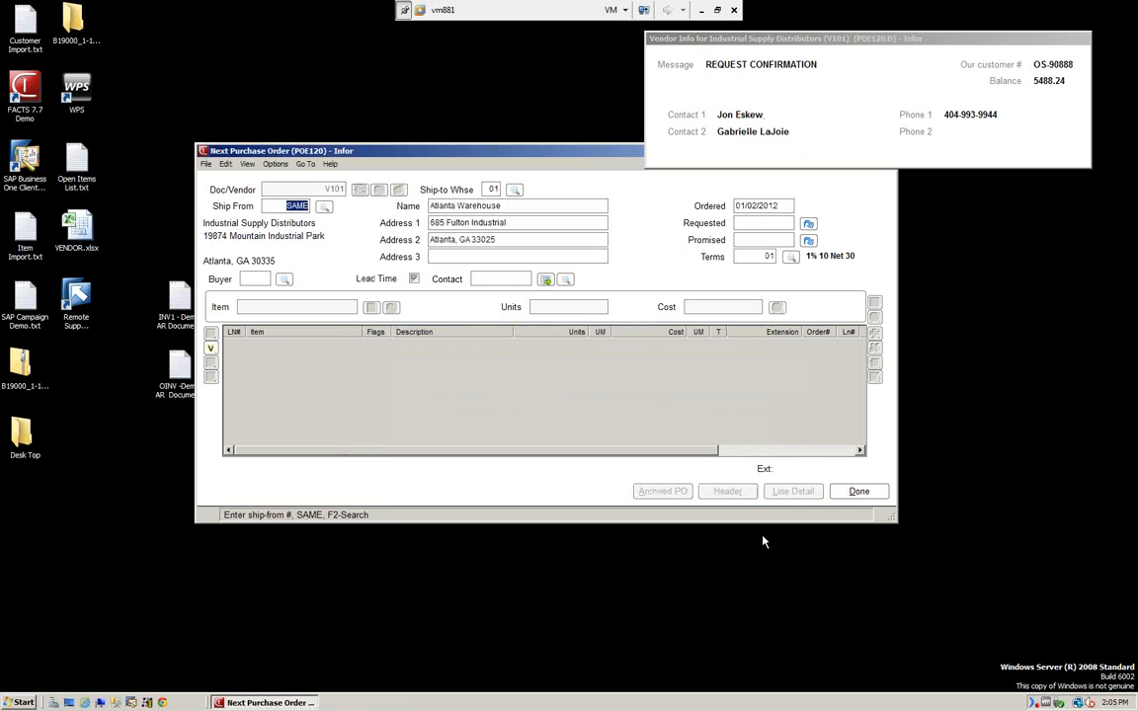
Move past the order date and rearrange the purchase order and vendor info windows.
key("Return")
key("Return")
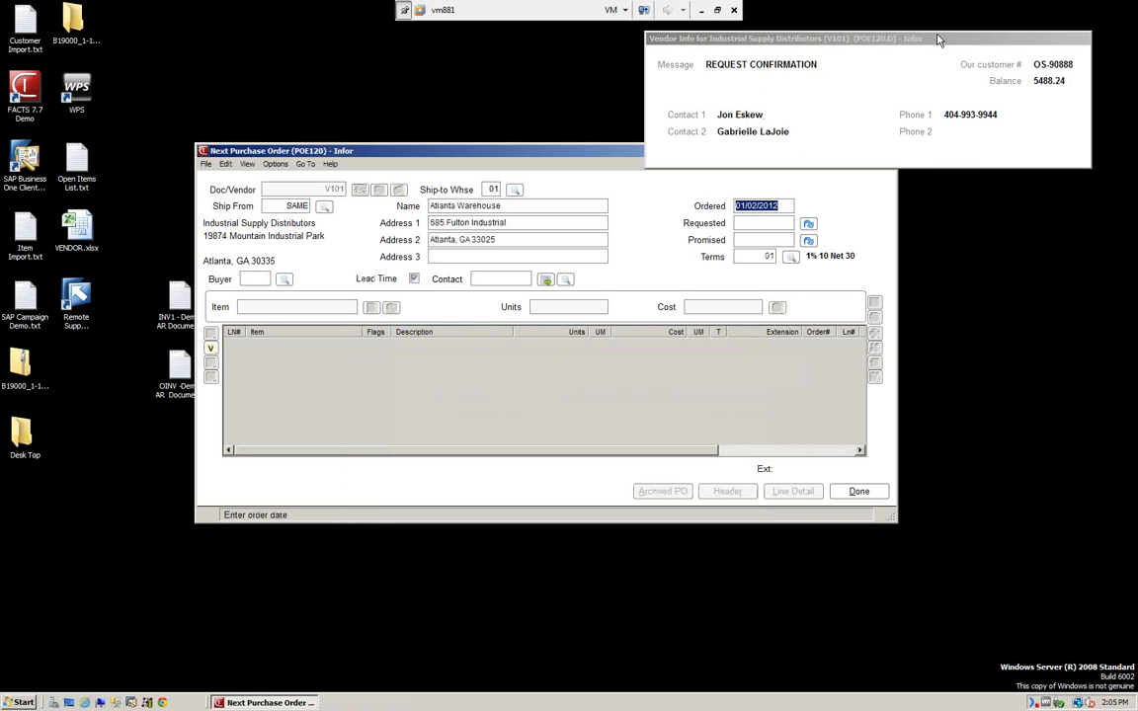
left_click_drag(938, 40, 977, 15)
left_click(479, 154)
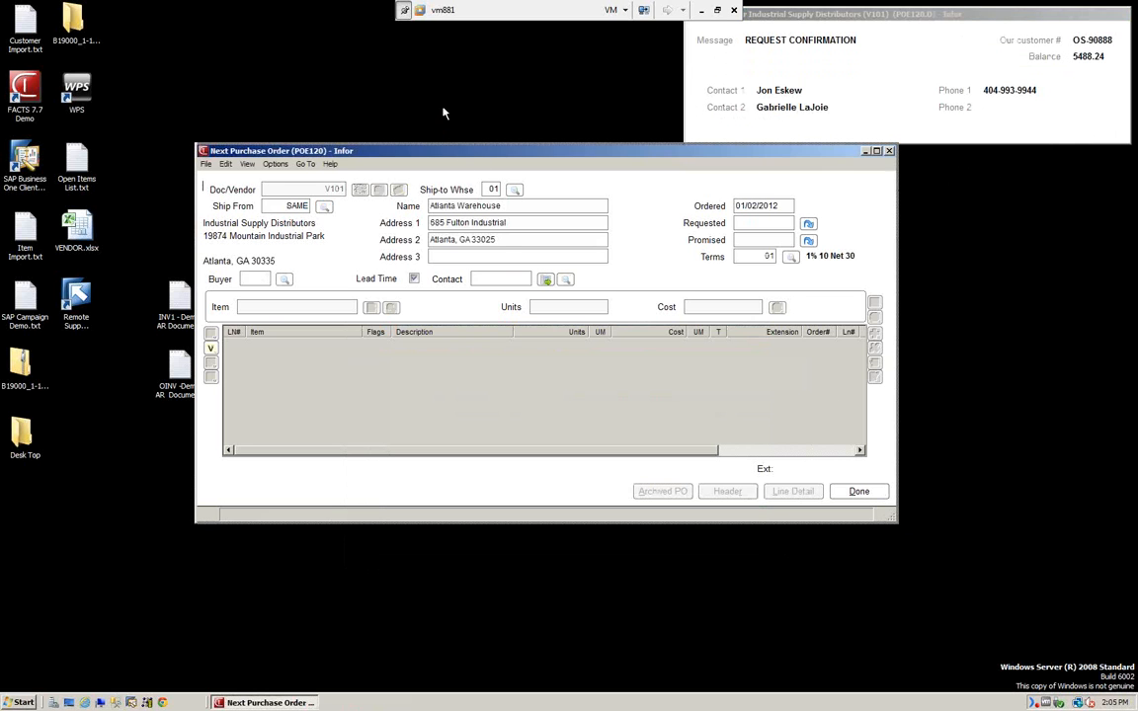
left_click_drag(444, 114, 444, 105)
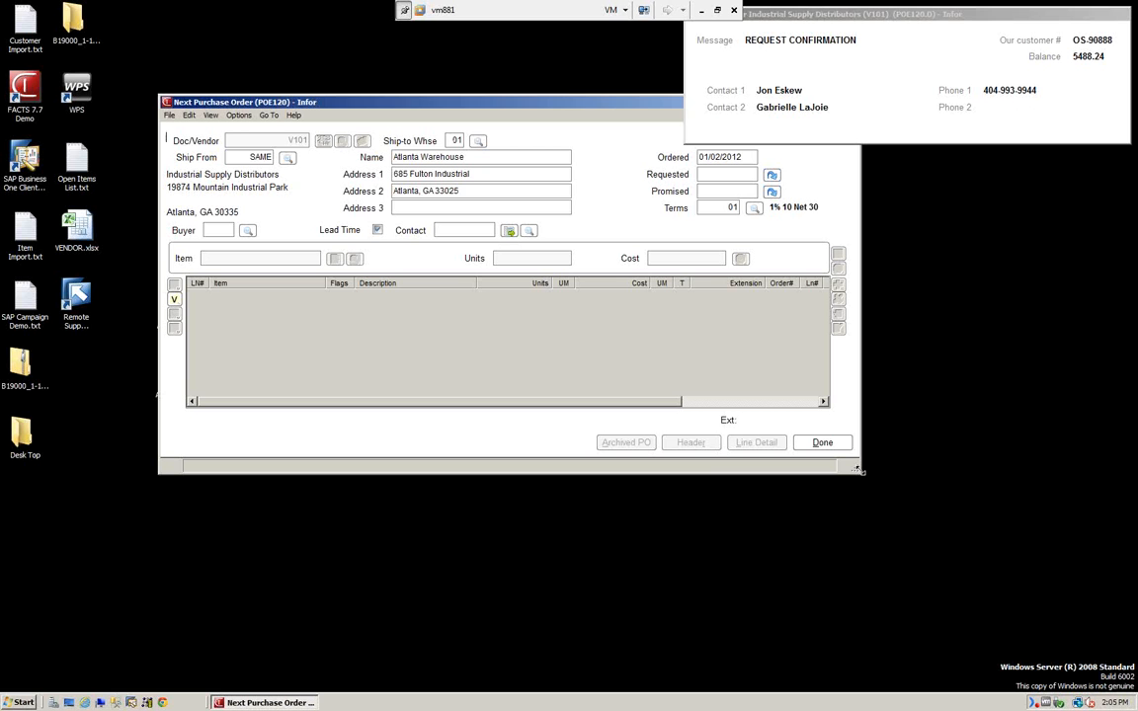
left_click_drag(860, 471, 970, 605)
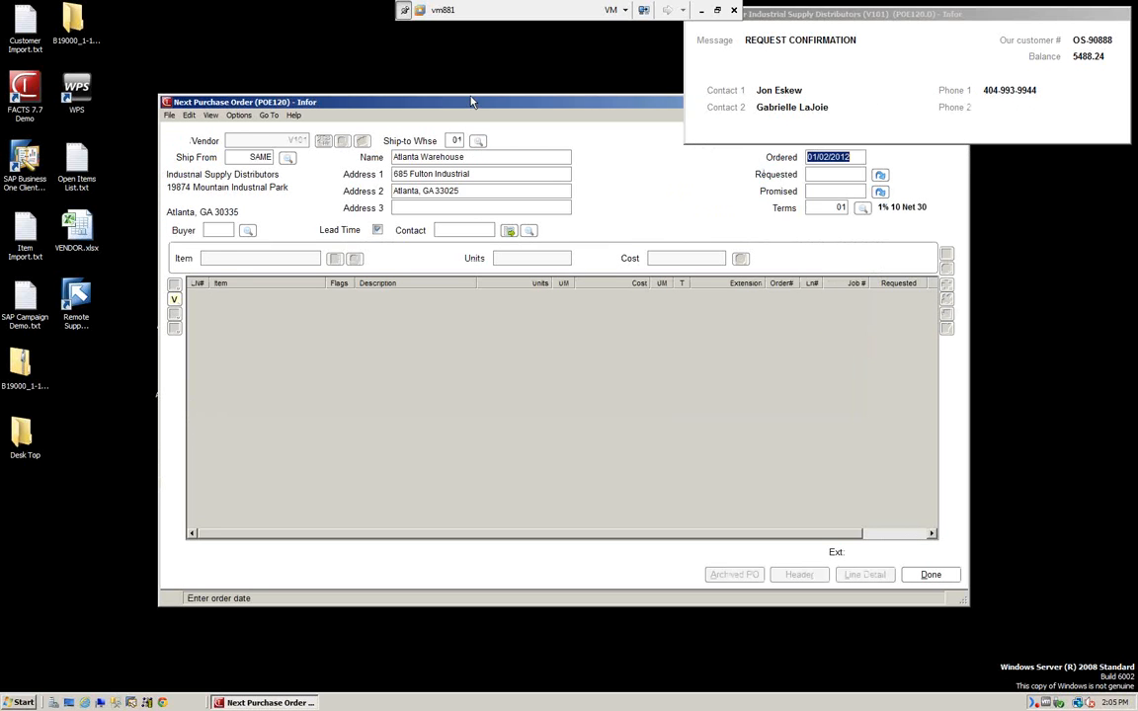
left_click_drag(429, 92, 420, 78)
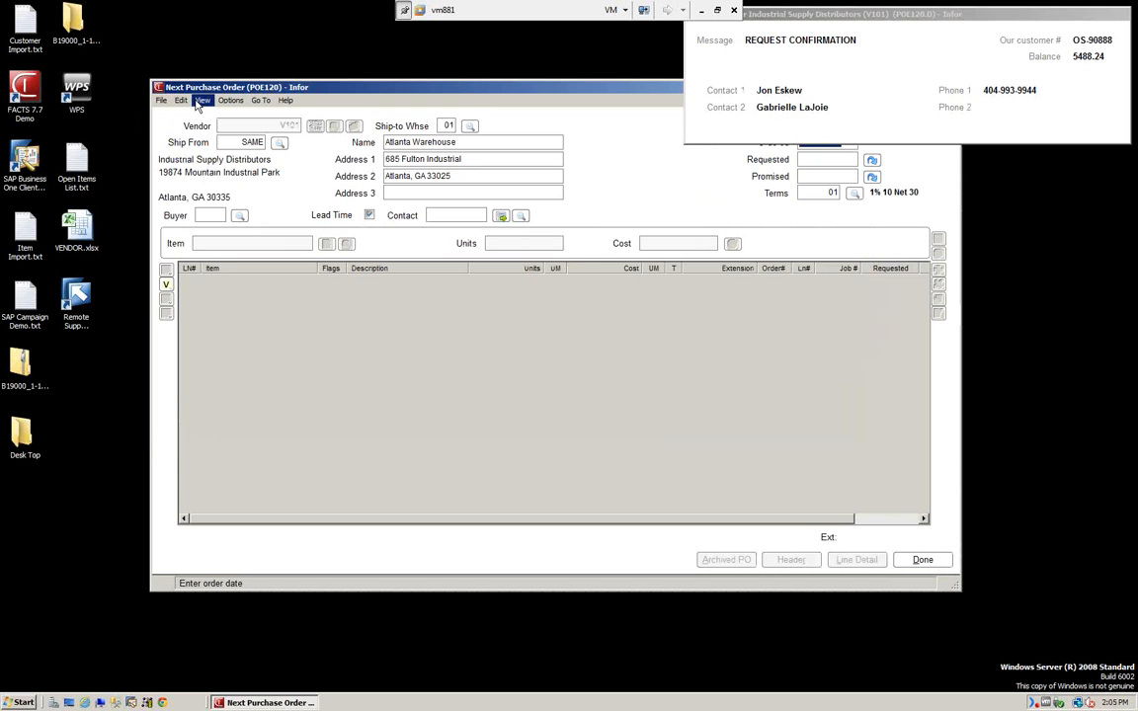
left_click(202, 101)
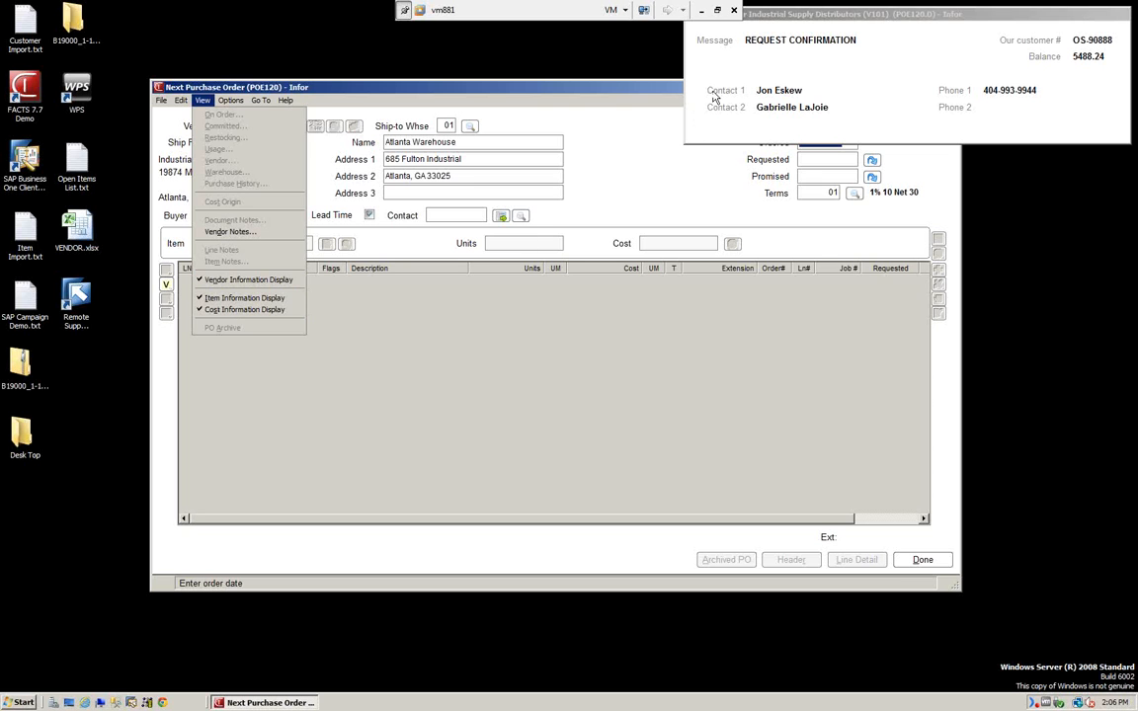
left_click(462, 378)
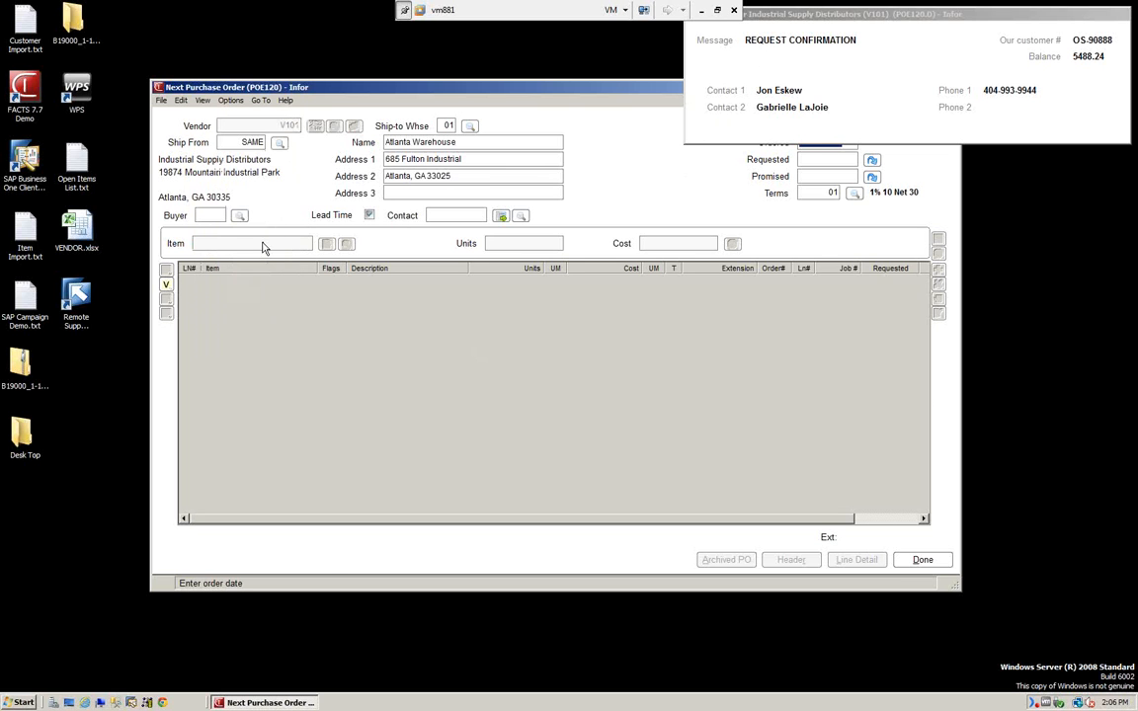
key("Tab")
key("Tab")
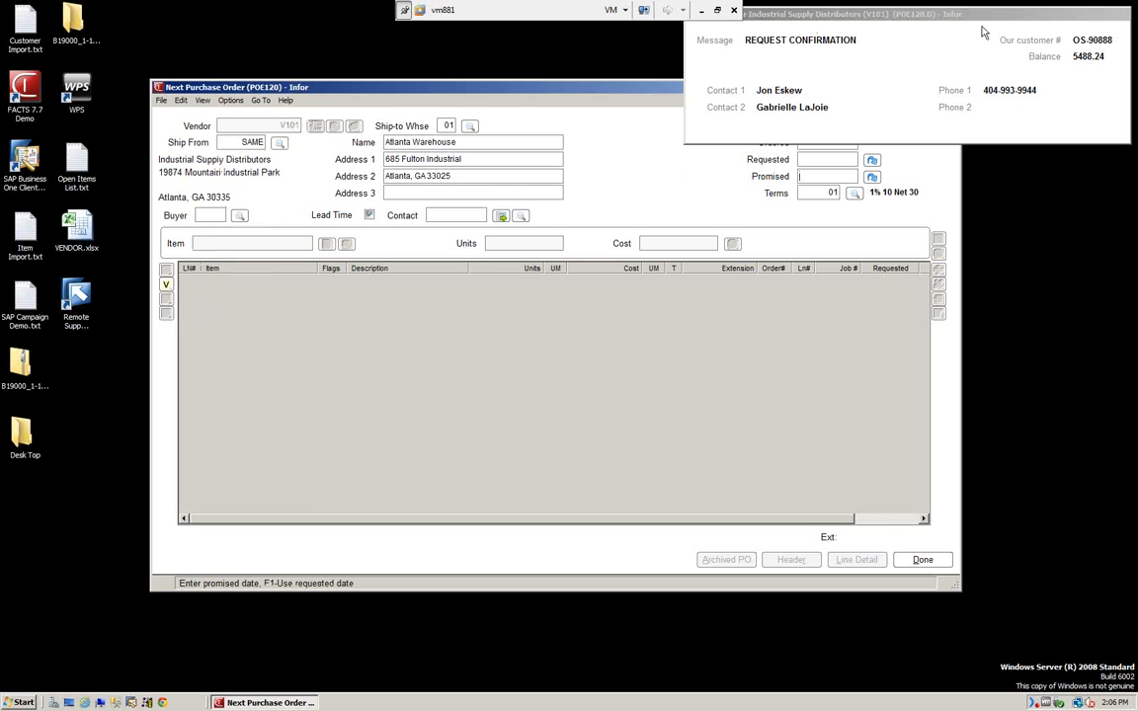
left_click_drag(882, 14, 286, 513)
left_click_drag(705, 96, 720, 60)
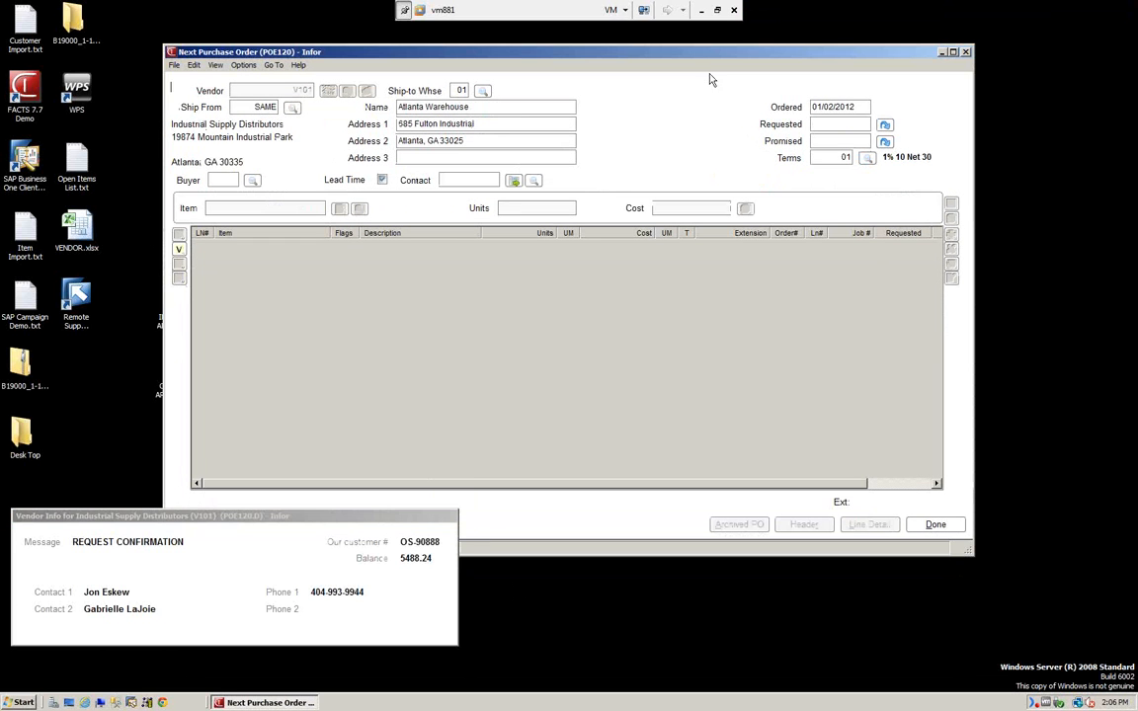
left_click(859, 106)
Set requested date 01/15/2012 and promised date 01/30/2012, keeping terms 01.
left_click(836, 126)
type("01/")
type("15")
key("Tab")
type("01/30/2012")
key("Tab")
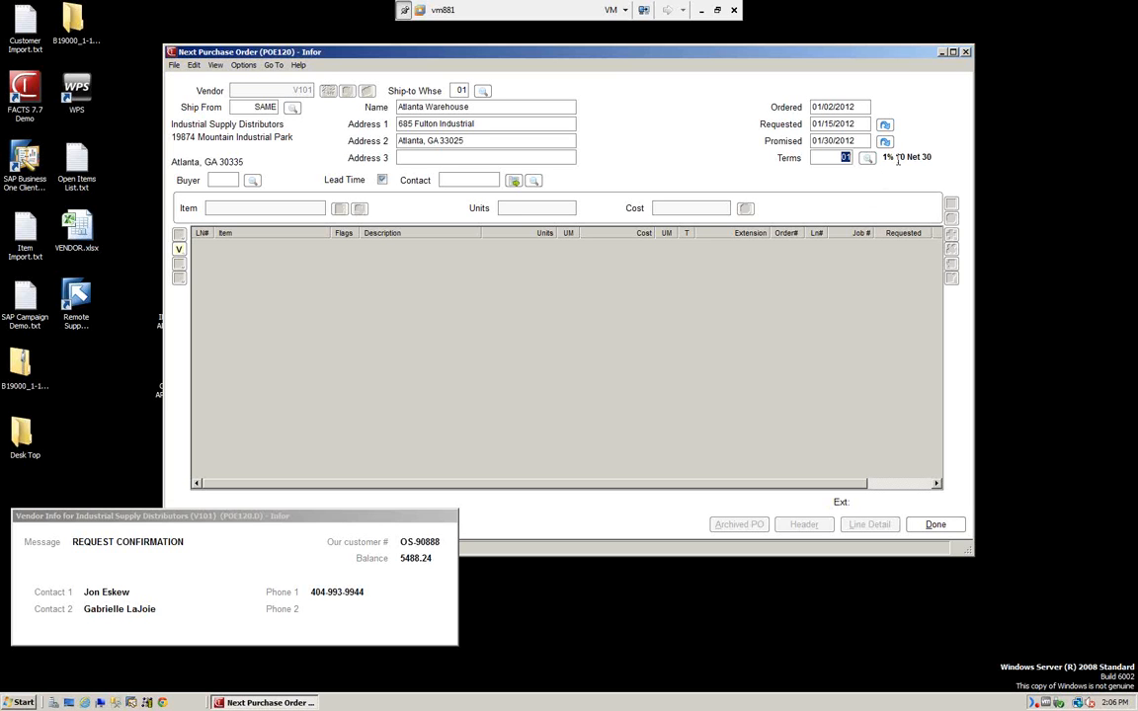
key("Tab")
Assign buyer 100 and vendor contact 10021 to the purchase order.
left_click(253, 182)
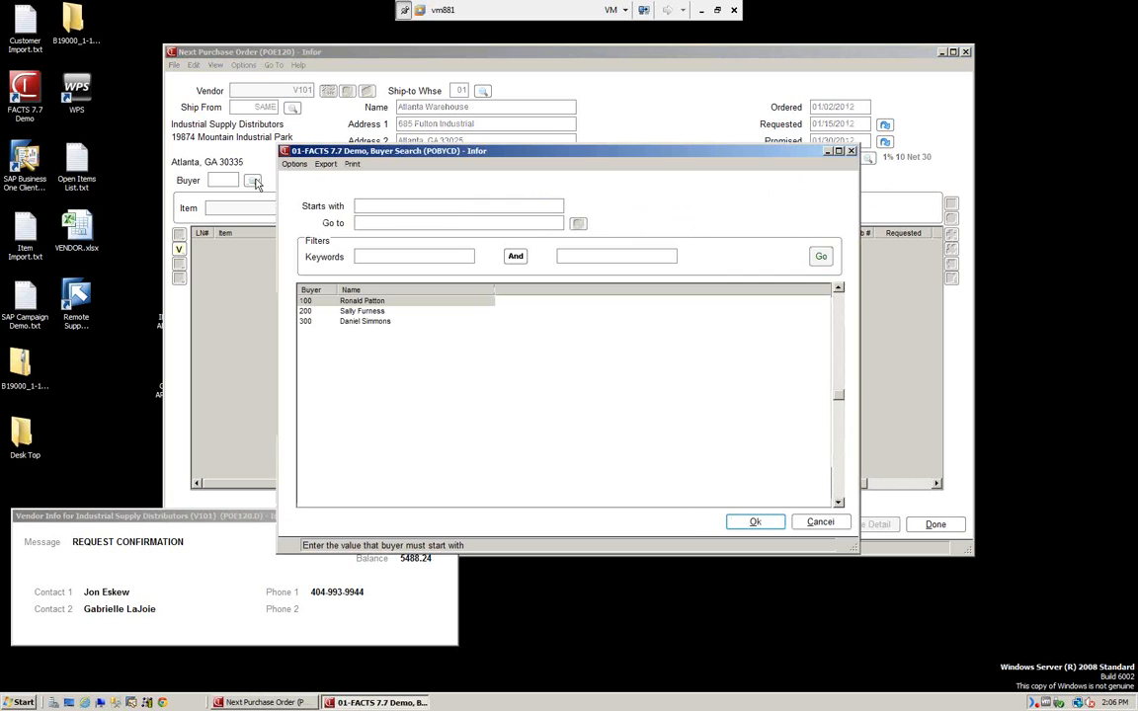
left_click(749, 523)
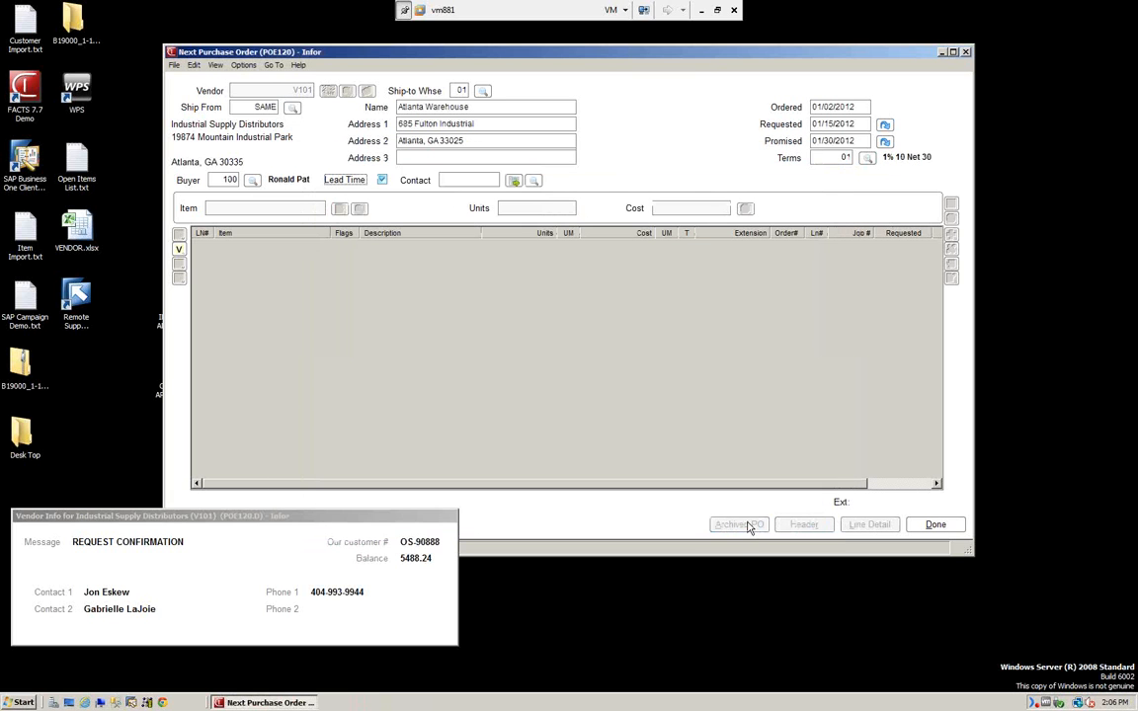
left_click(452, 178)
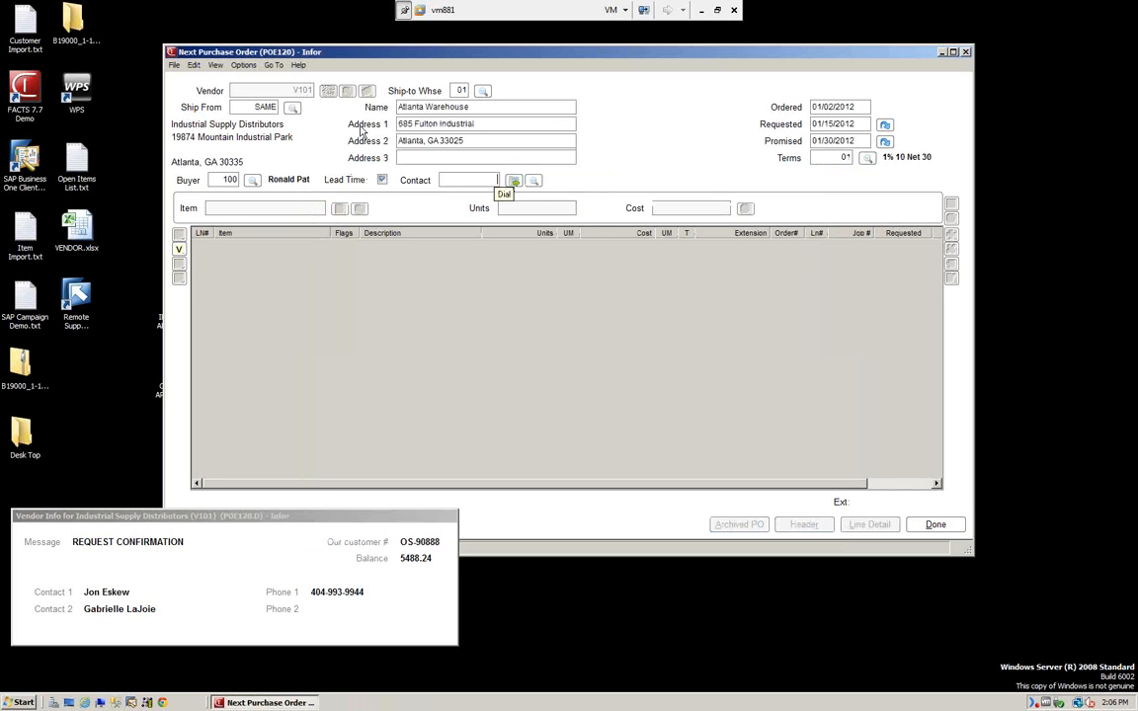
left_click(533, 183)
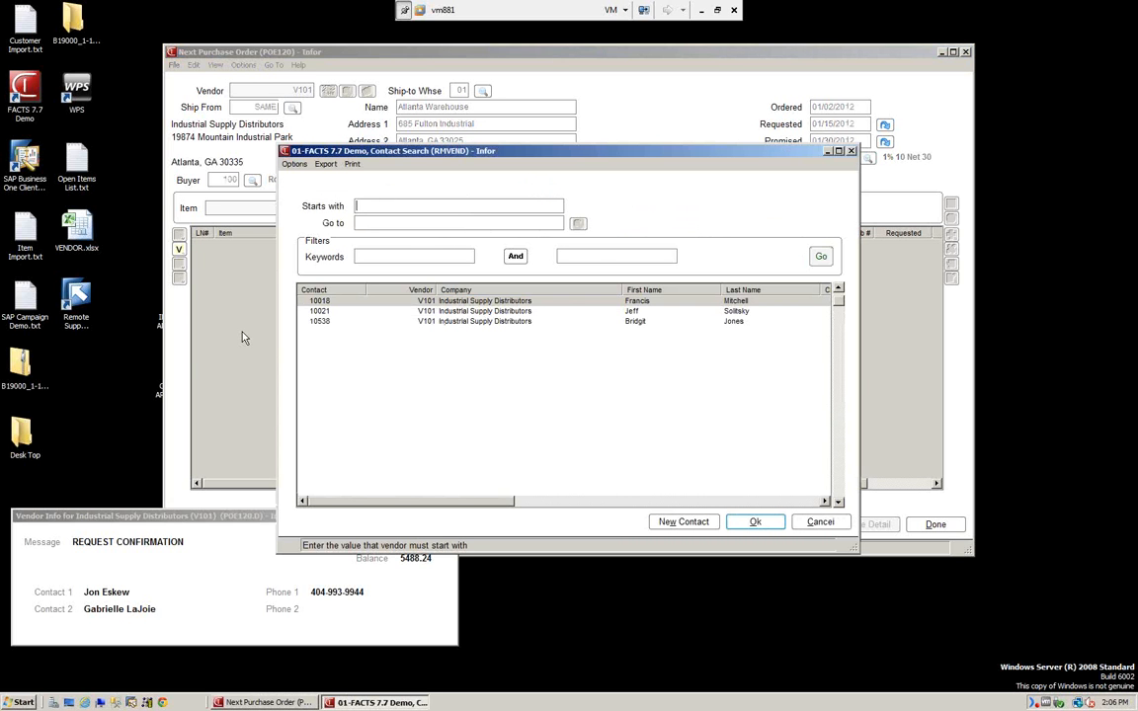
left_click(501, 312)
left_click(755, 522)
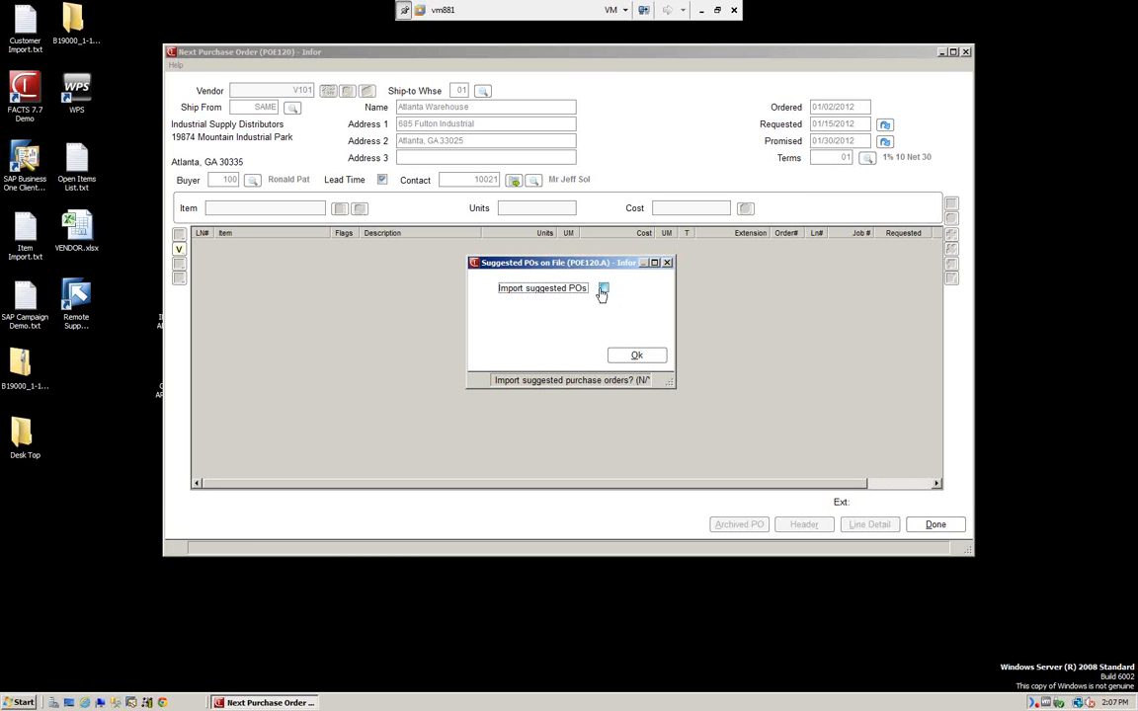
Import each suggested line (I100, Pallet Truck, Green Clean Machine, Steel Stool), keeping Pallet Truck units at 5.
left_click(639, 358)
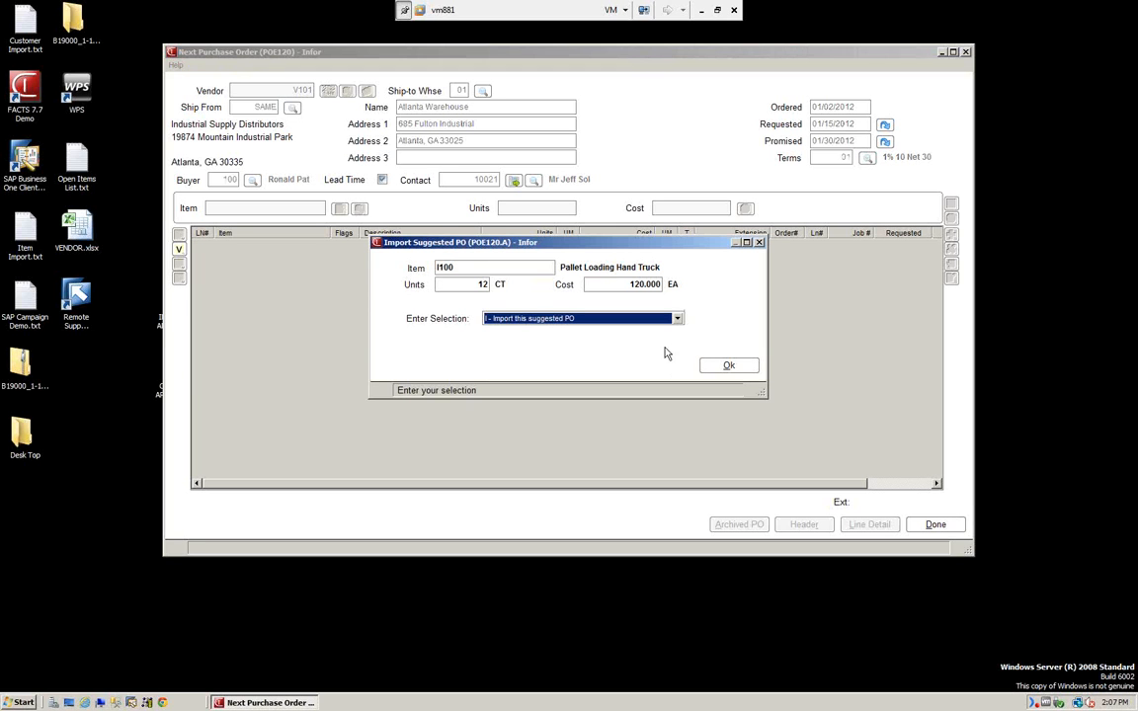
left_click(678, 319)
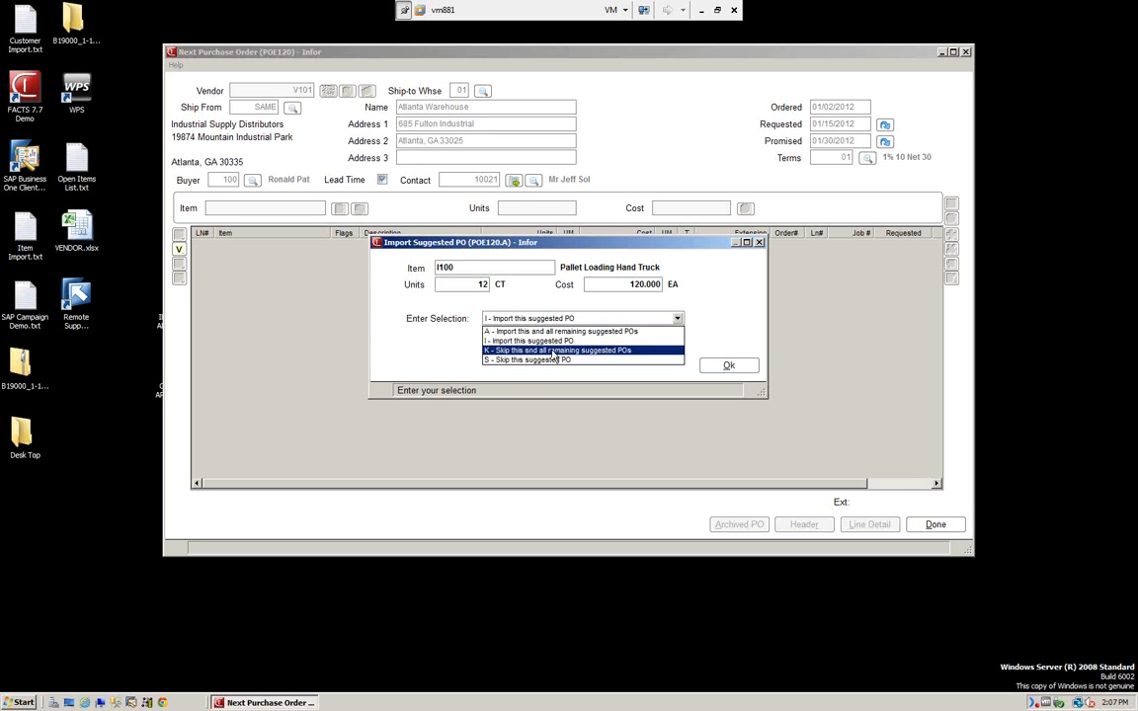
left_click(544, 341)
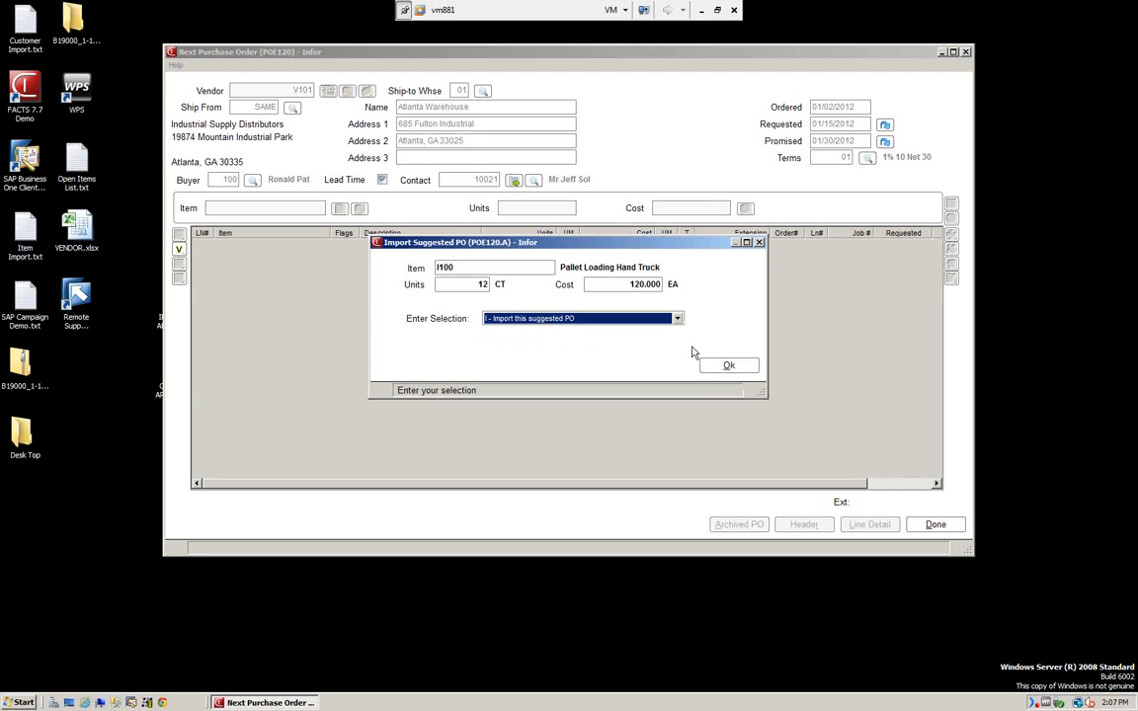
left_click(729, 366)
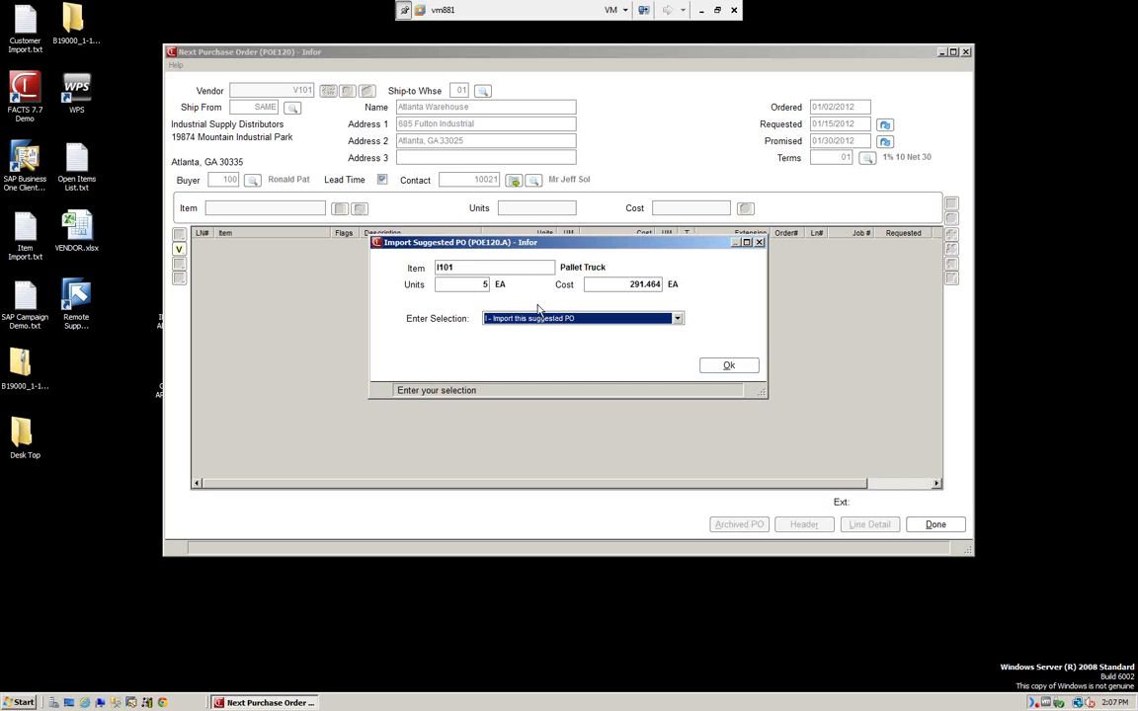
left_click(483, 284)
type("6")
key("BackSpace")
type("5")
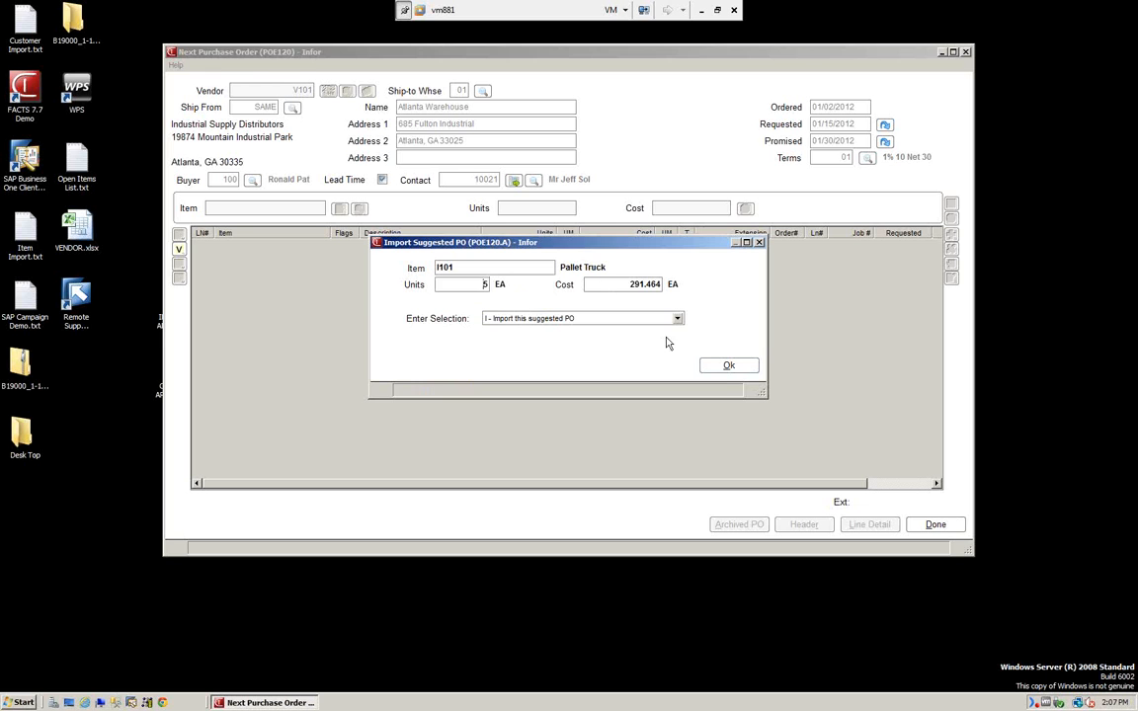
left_click(732, 371)
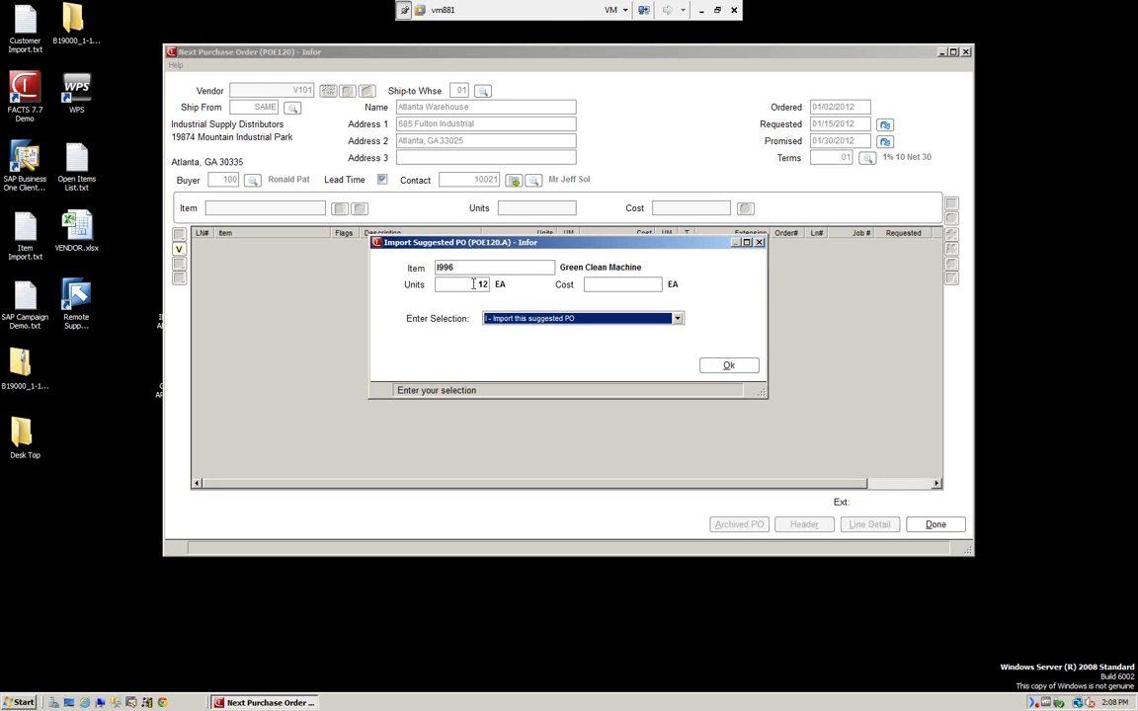
left_click(729, 368)
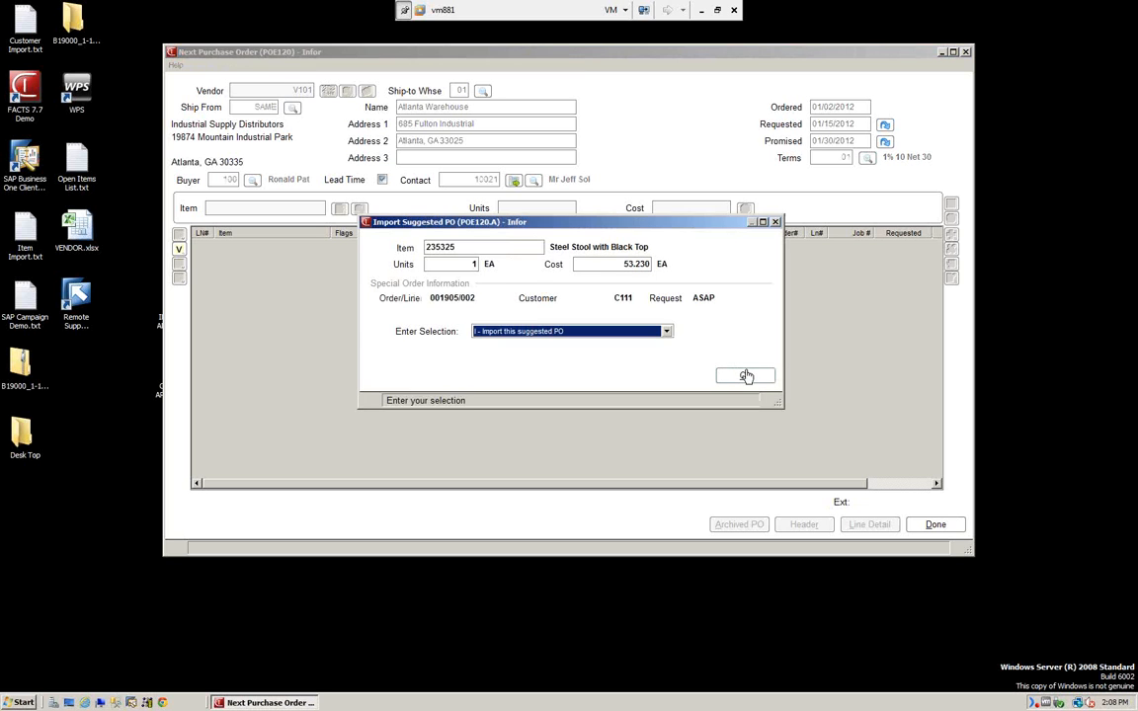
left_click(743, 375)
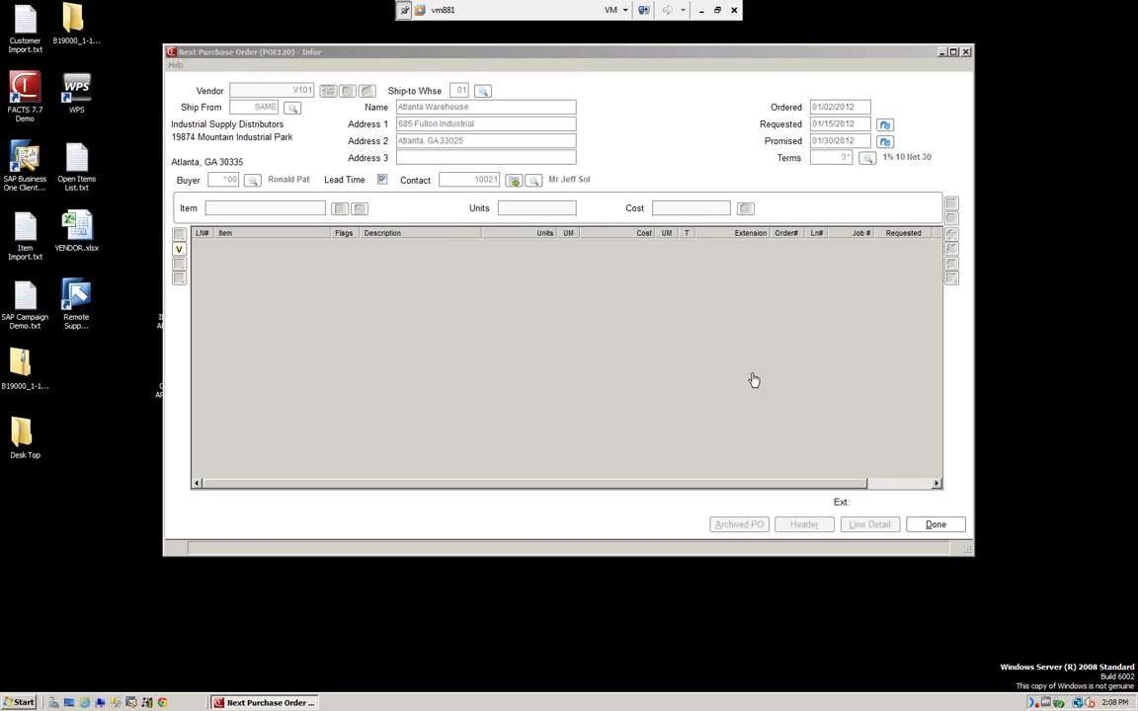
Finish the last import, acknowledge the backorder warning, and open line 003 Steel Stool for editing.
left_click(748, 376)
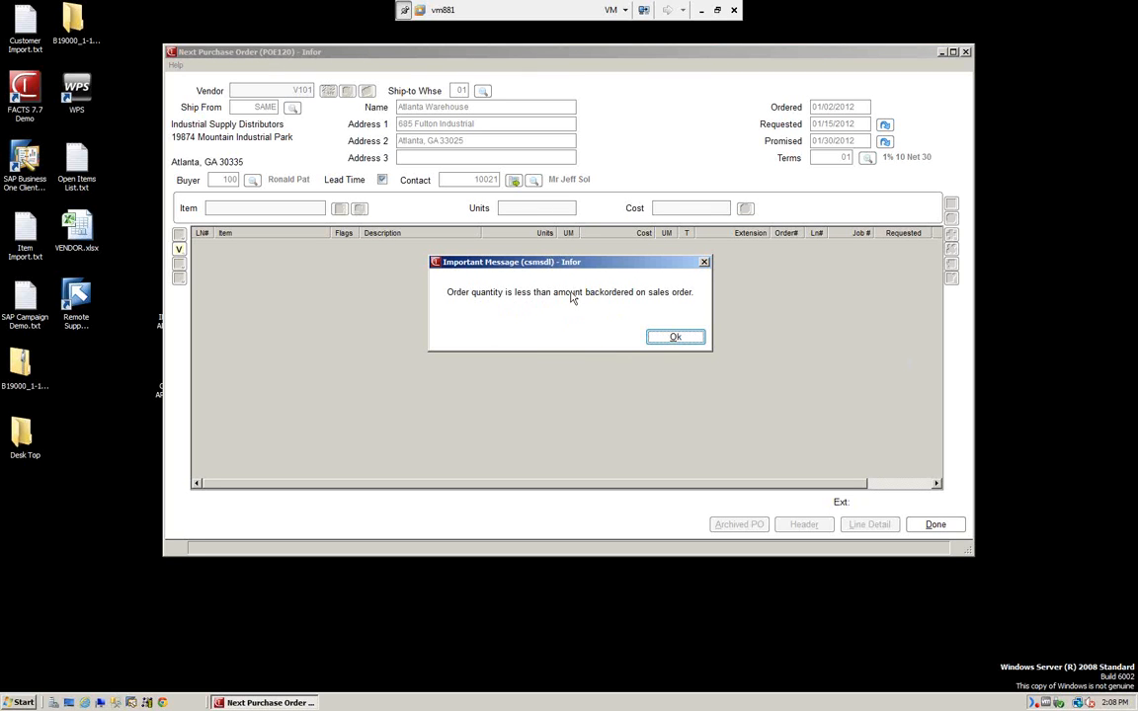
left_click(678, 340)
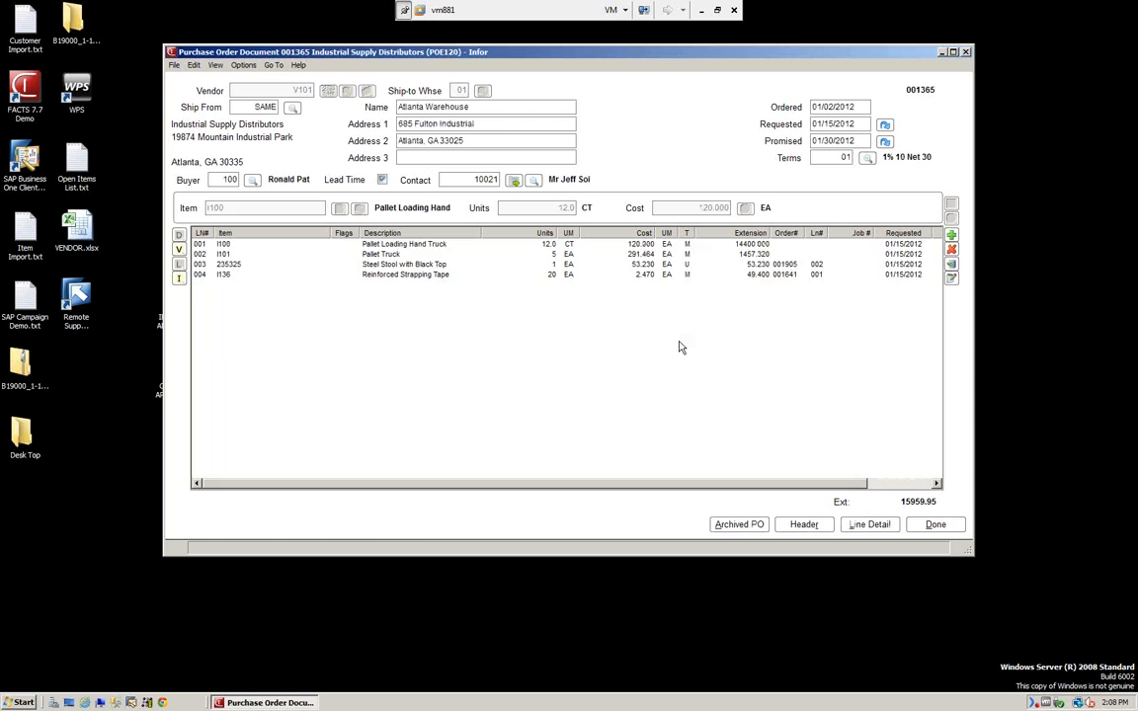
left_click(759, 265)
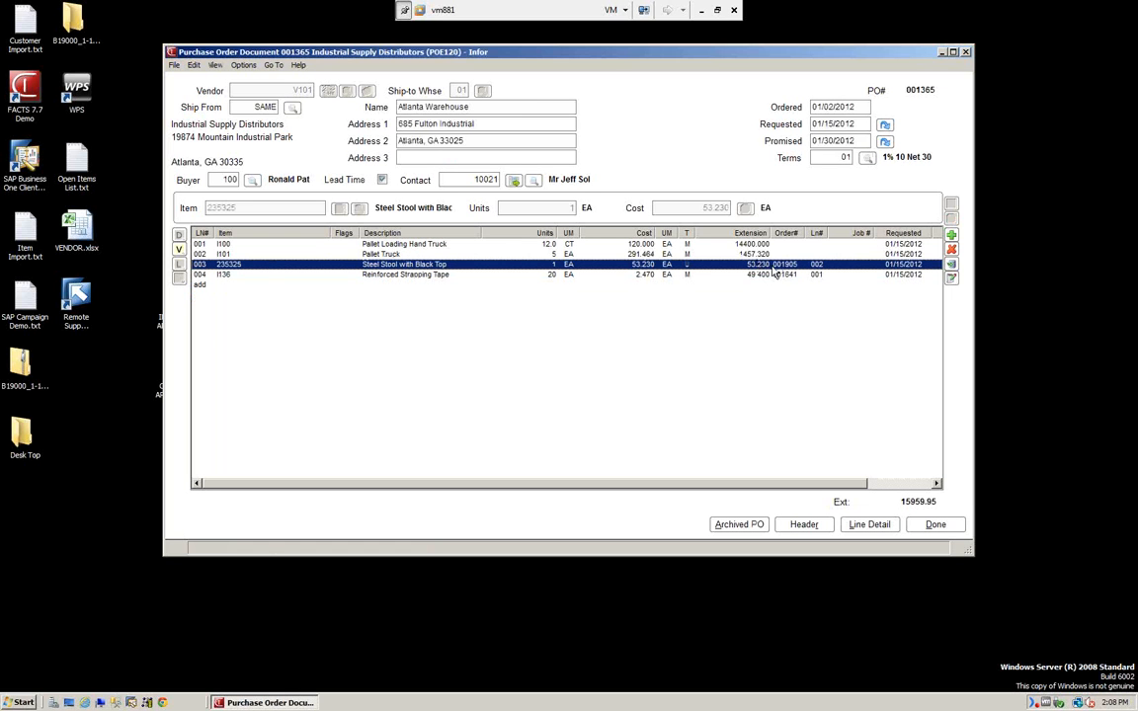
double_click(773, 266)
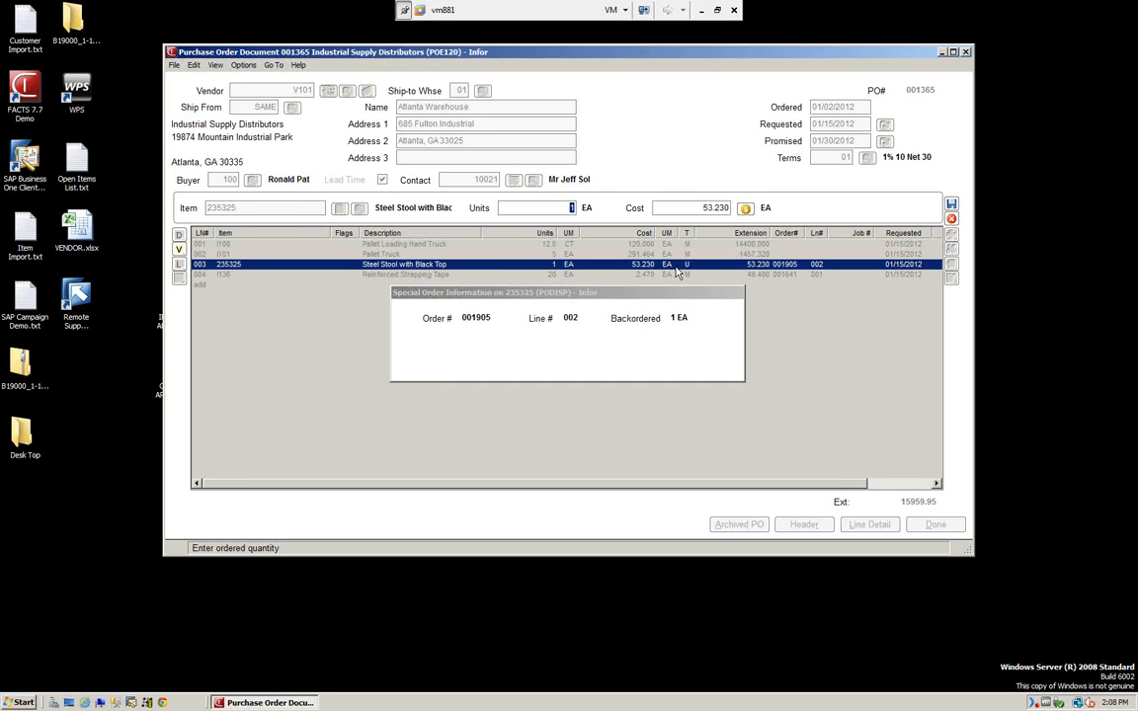
Try 100 units on line 003, accept the backorder rejection, and set units back to 1.
type("100")
key("Return")
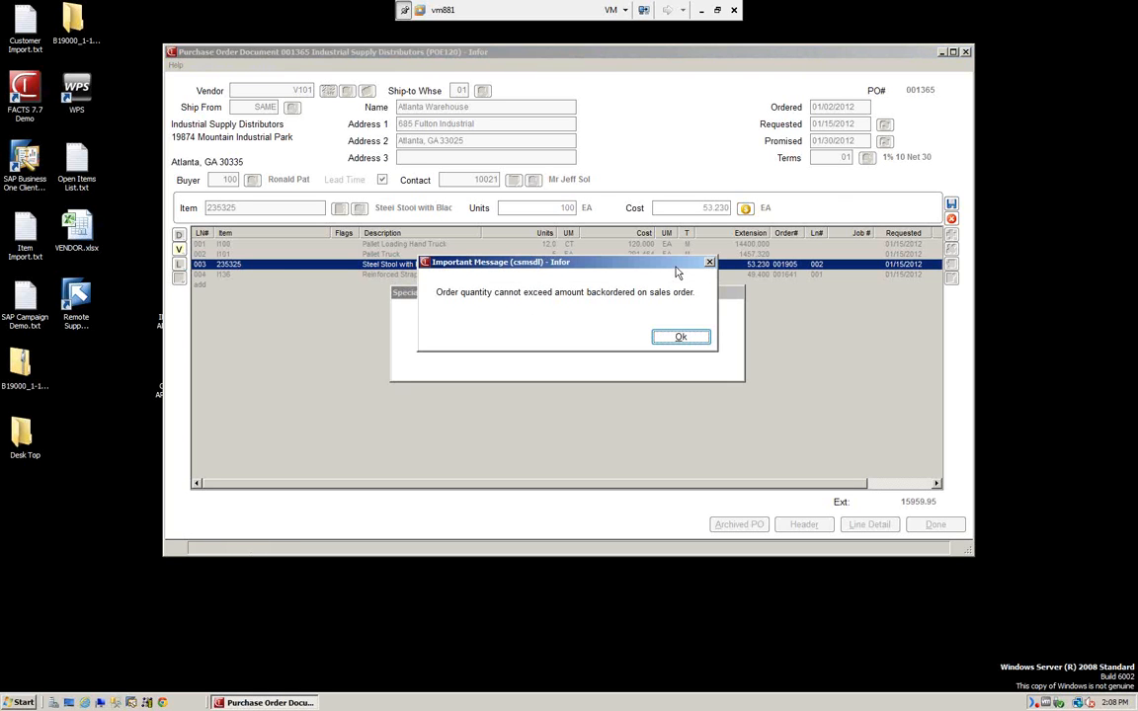
left_click(681, 337)
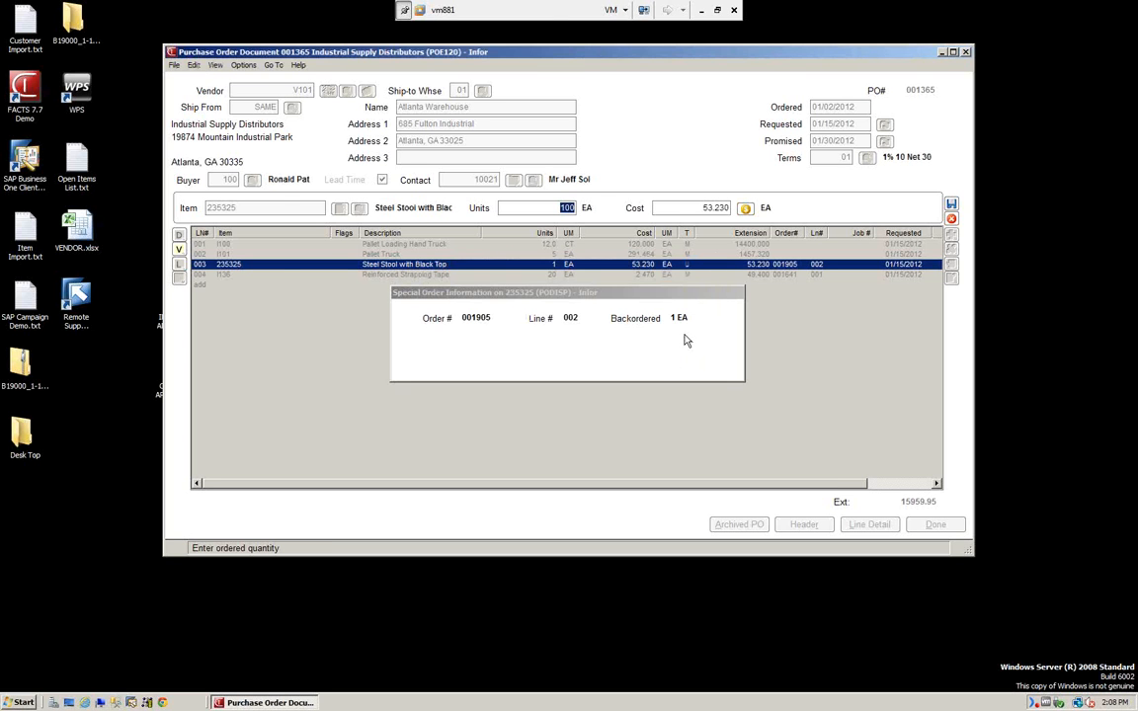
type("1")
key("Return")
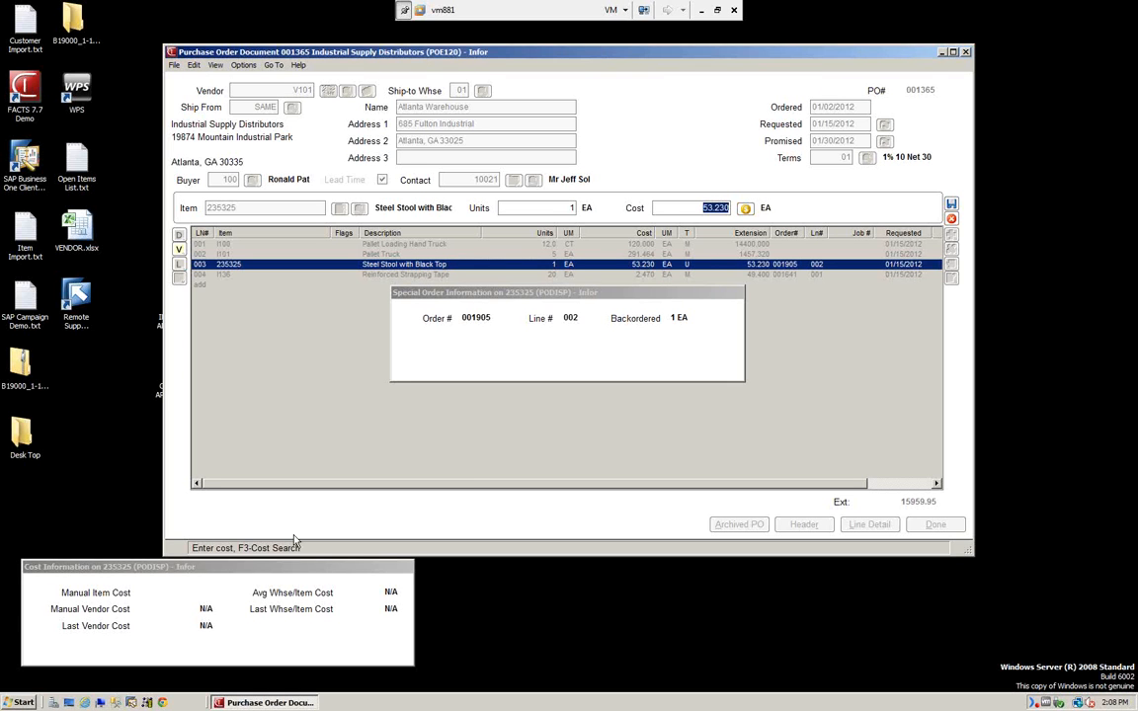
Save line 003 at cost 53.230, then start a new line and search for its item.
left_click_drag(272, 564, 344, 413)
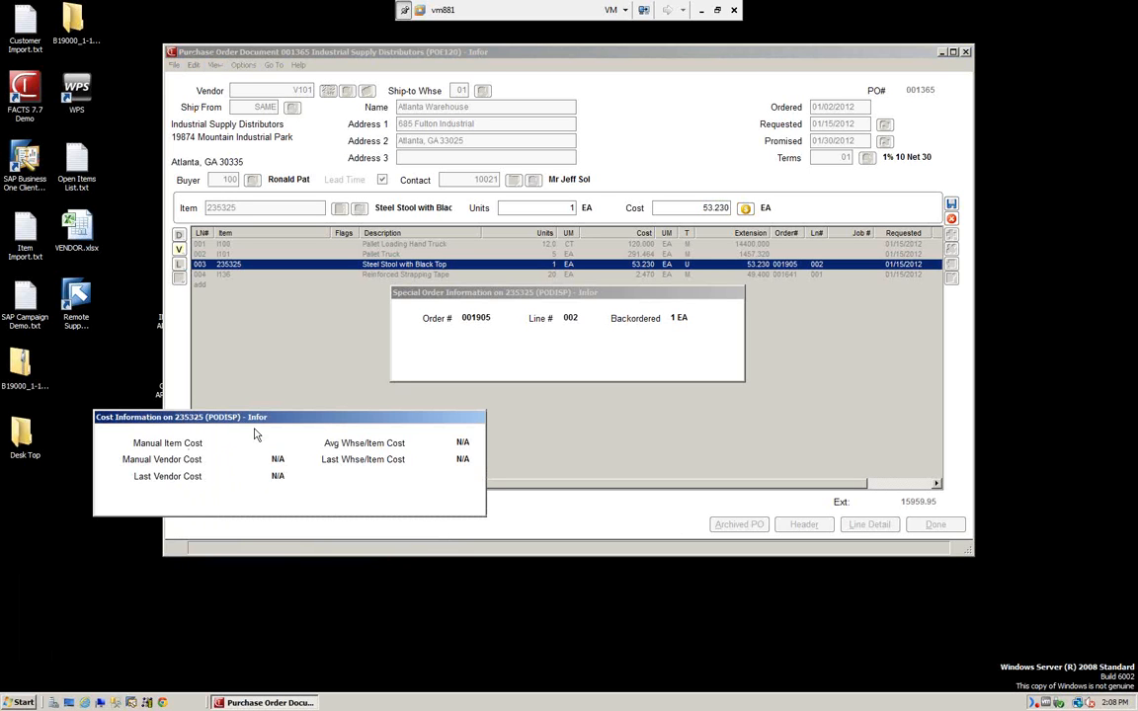
left_click_drag(290, 425, 222, 558)
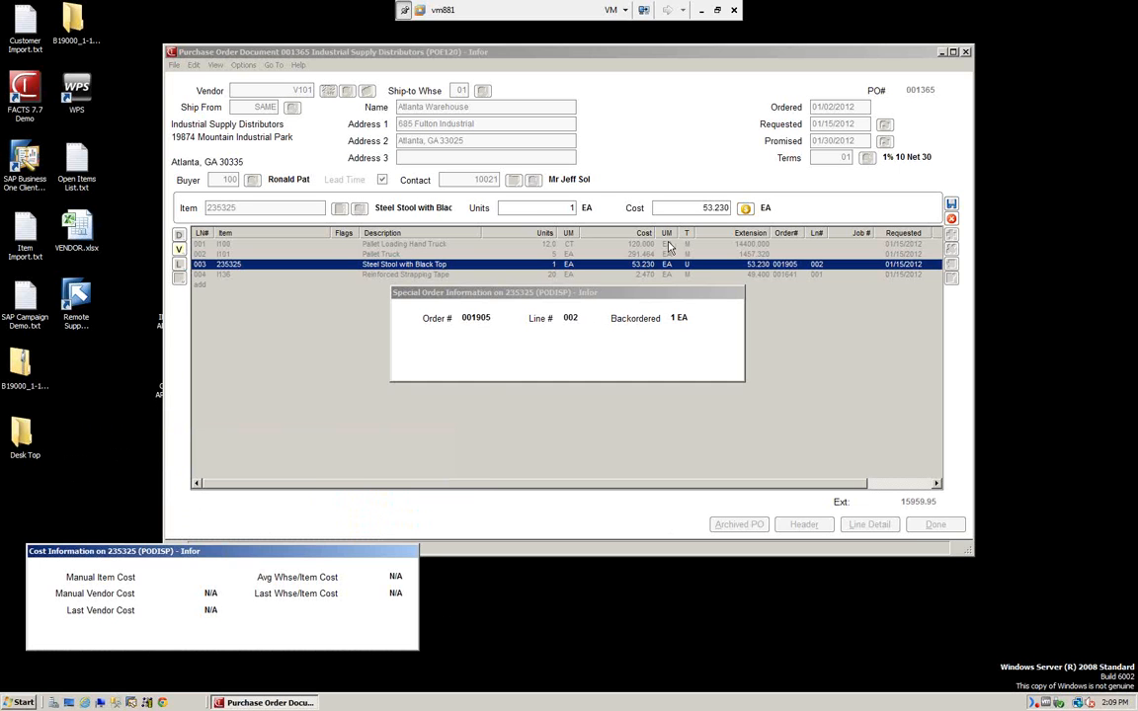
key("Escape")
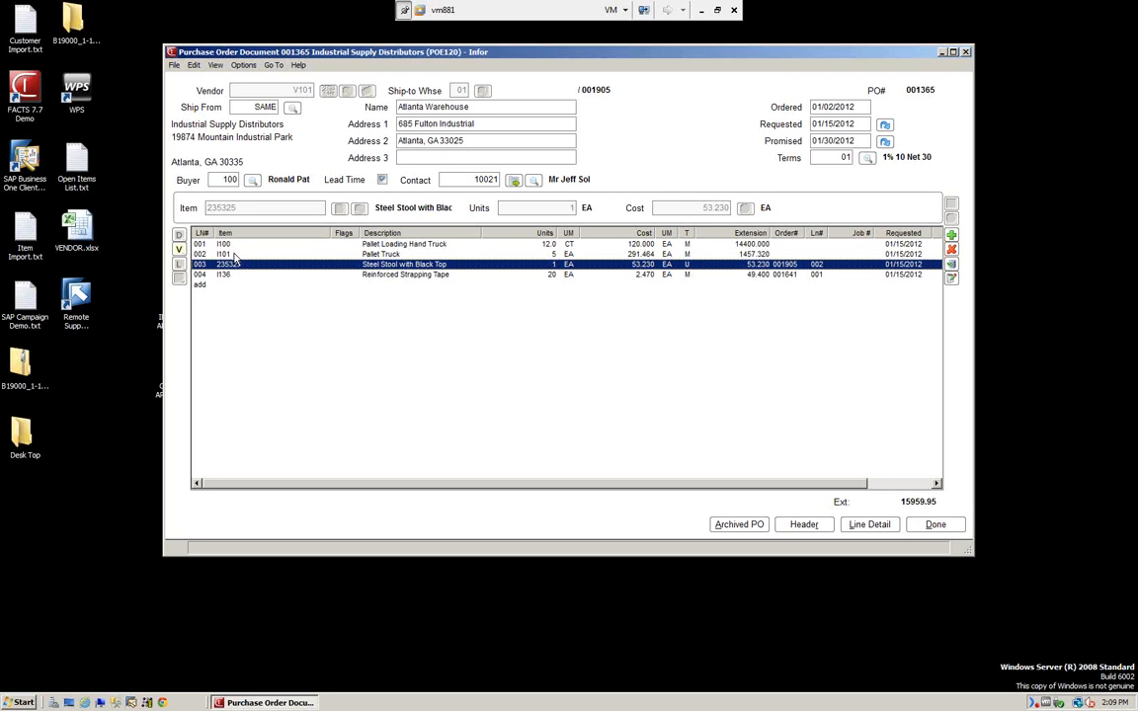
left_click(952, 237)
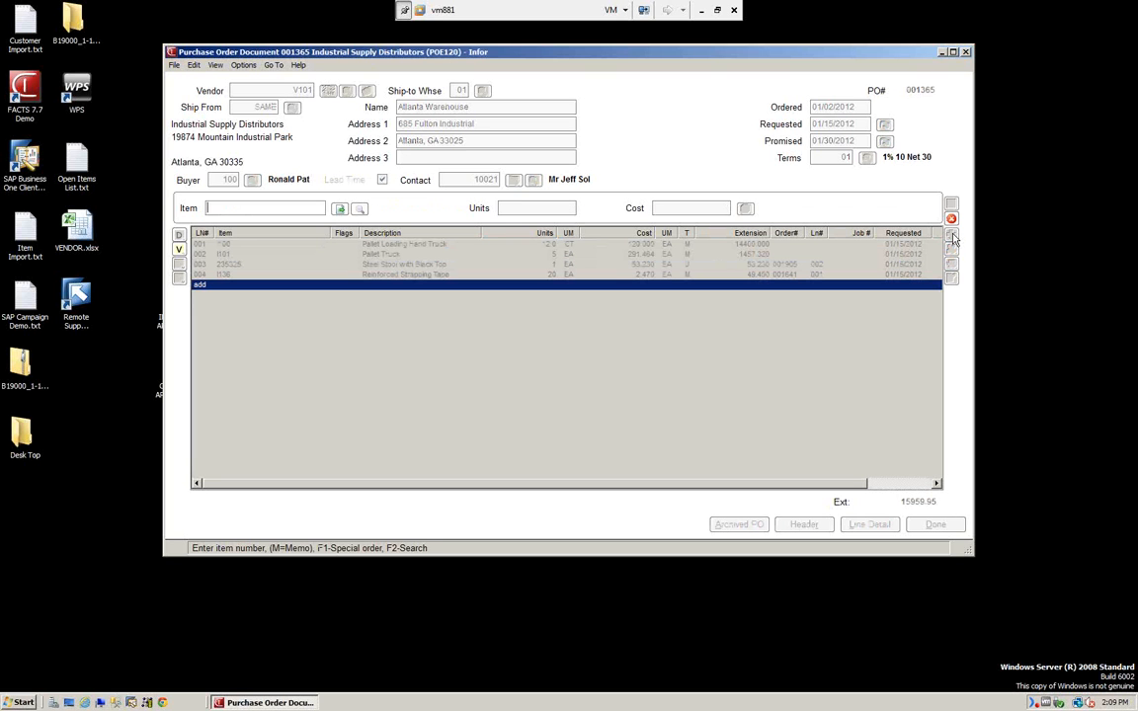
left_click(360, 212)
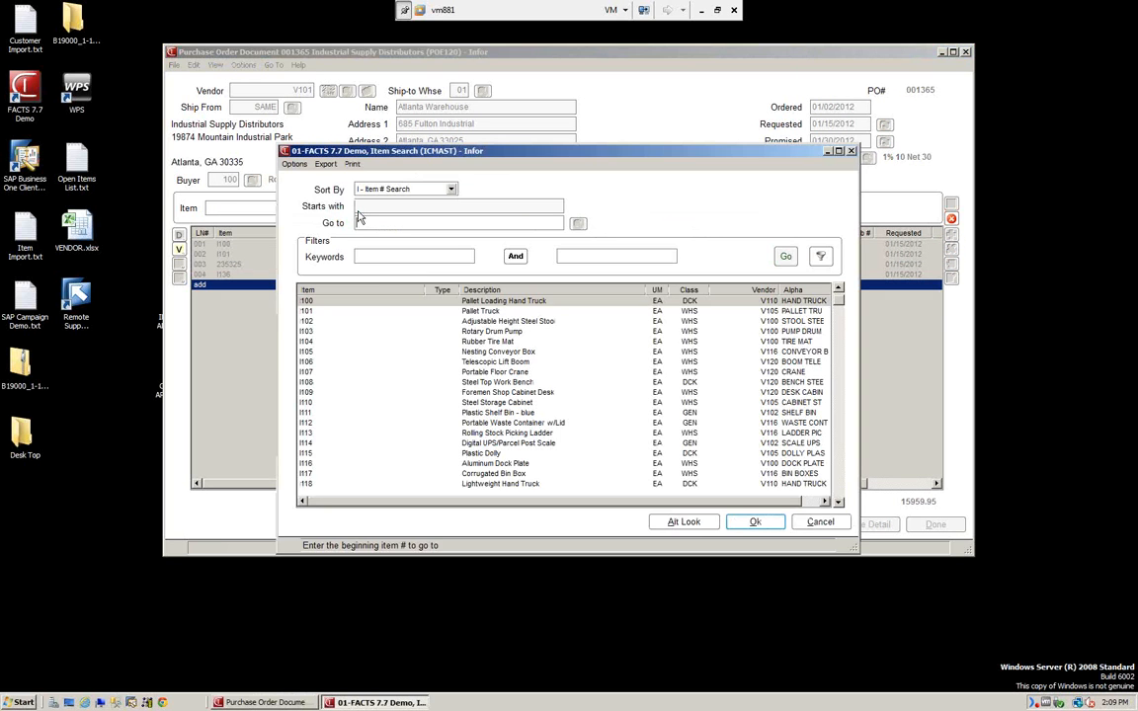
Add item I104 Rubber Tire Mat as line 005 for 10 units at 3.880, with no job number.
double_click(483, 343)
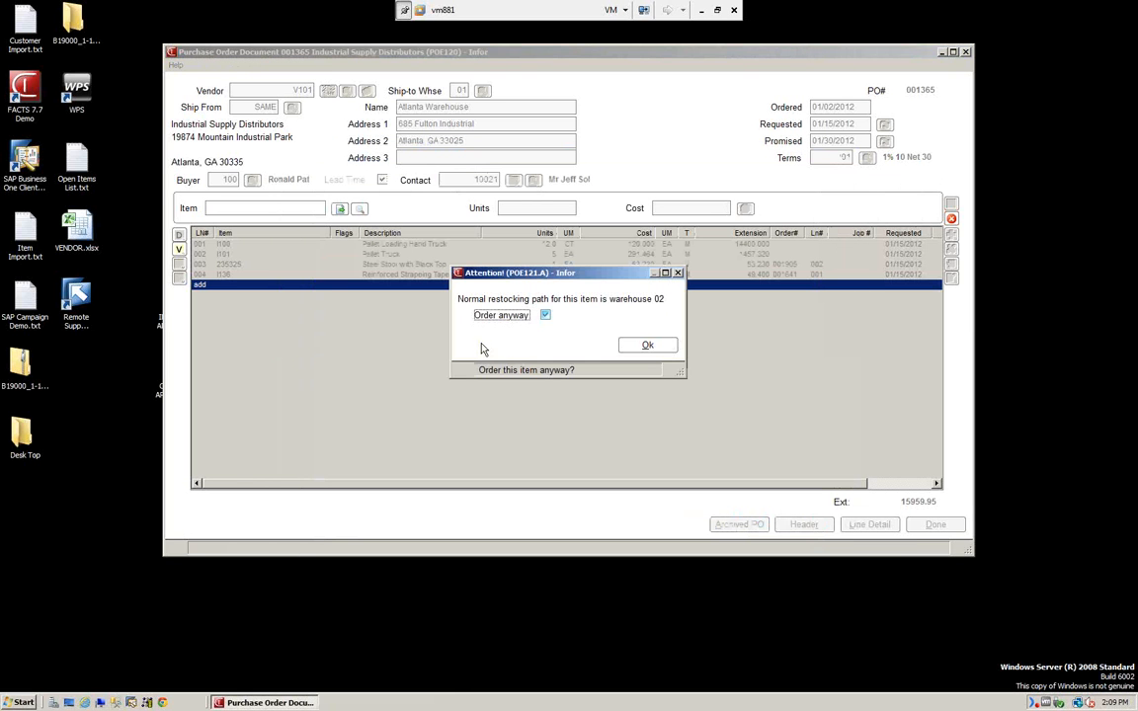
left_click(648, 346)
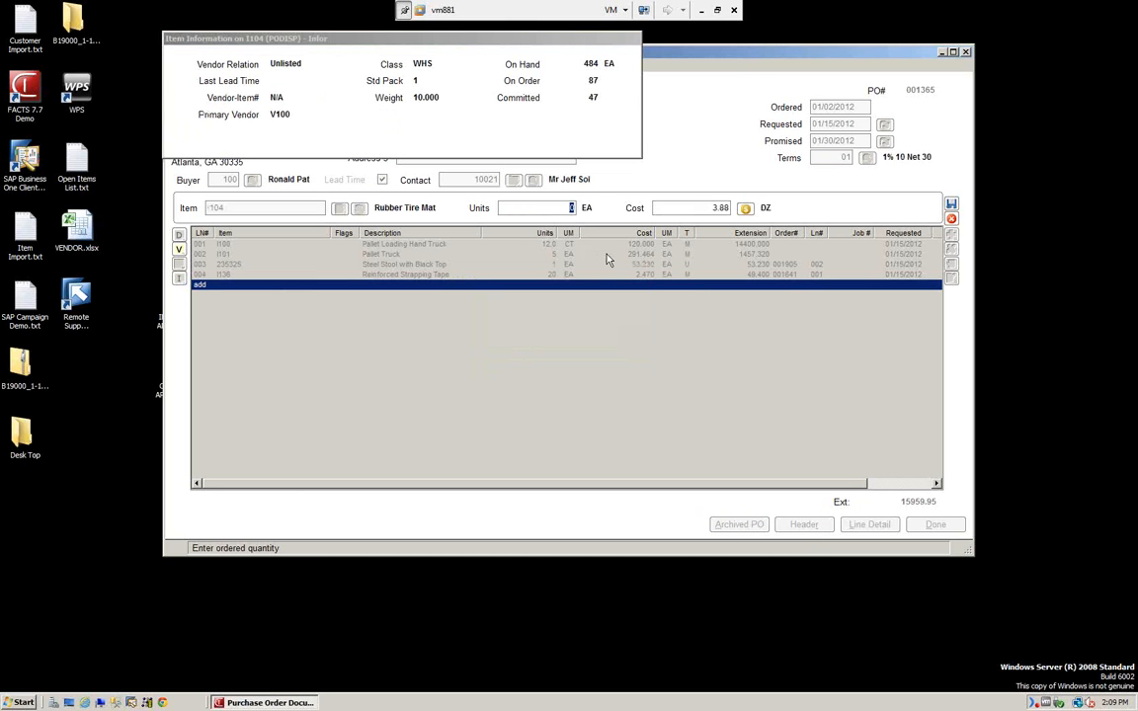
type("10")
key("Return")
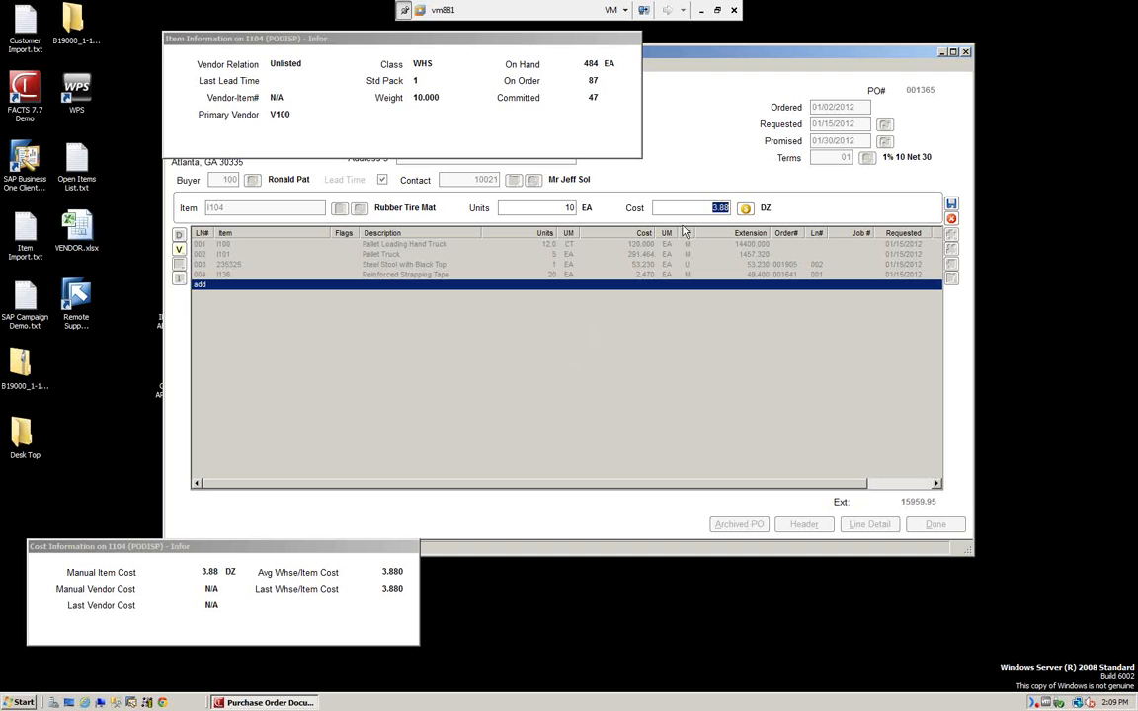
key("Return")
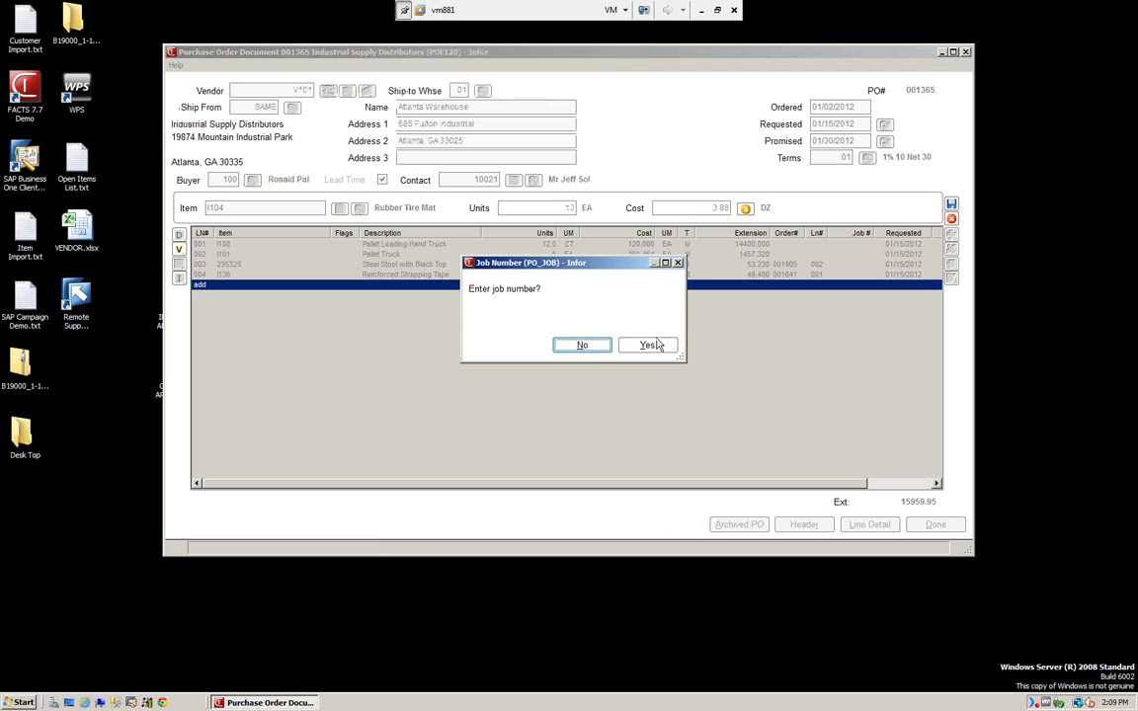
left_click(590, 347)
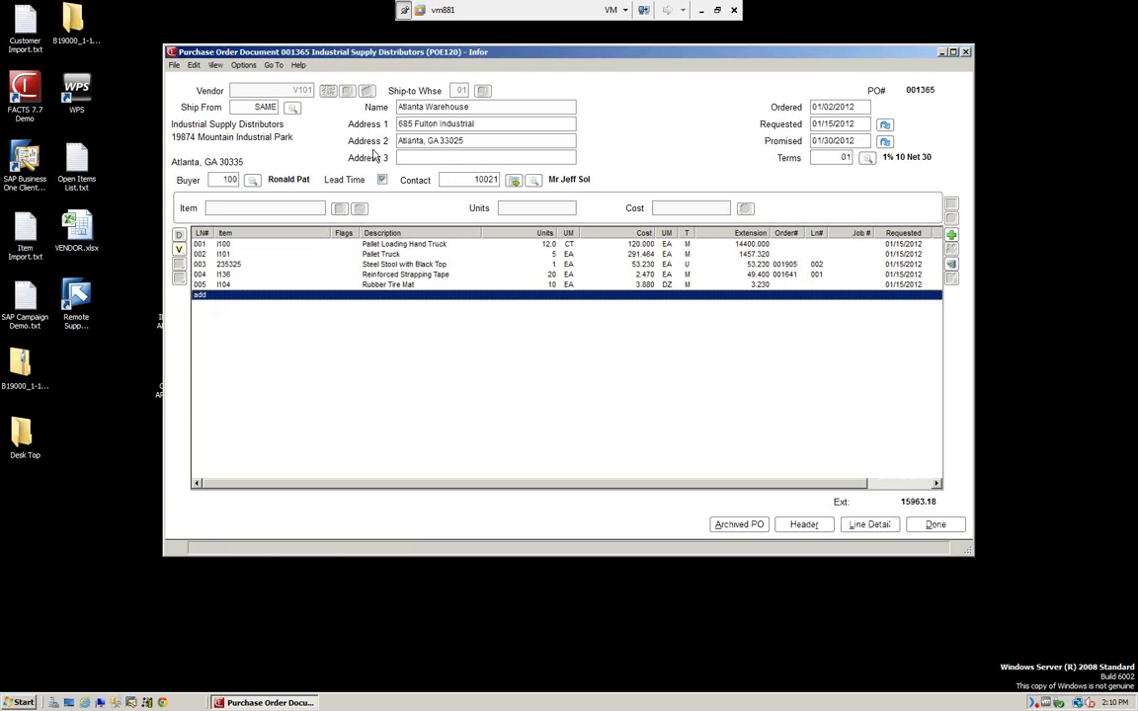
Bring up the Header Detail for purchase order 001365 from the View options.
left_click(216, 65)
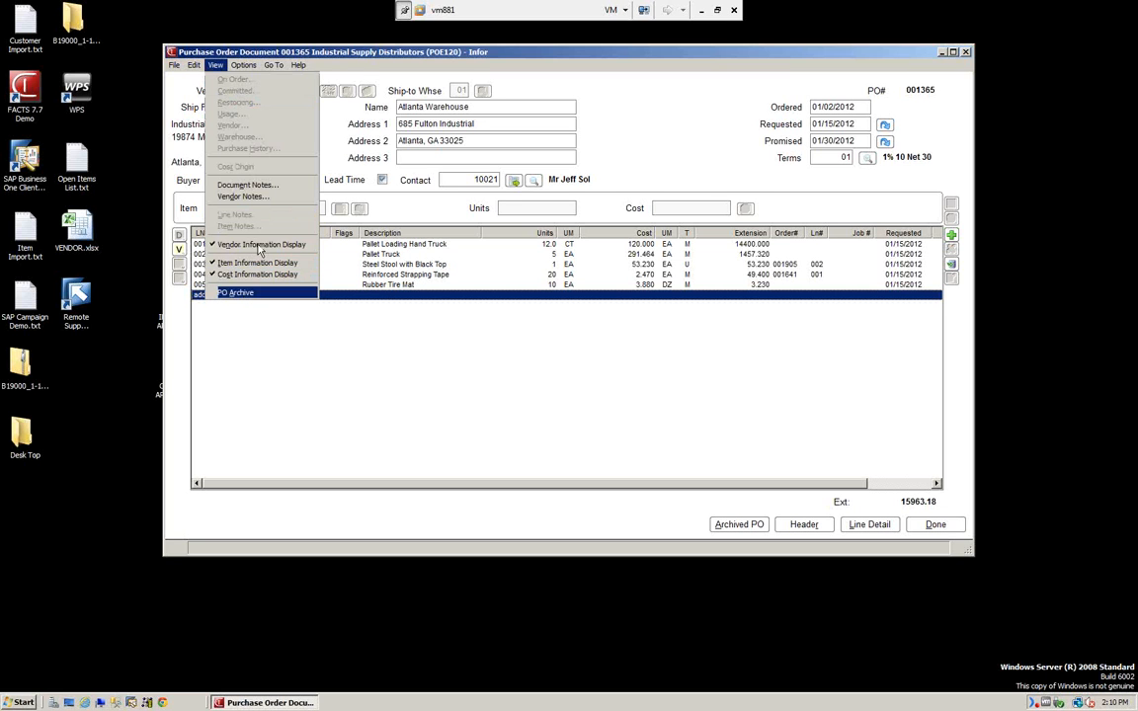
mouse_move(243, 66)
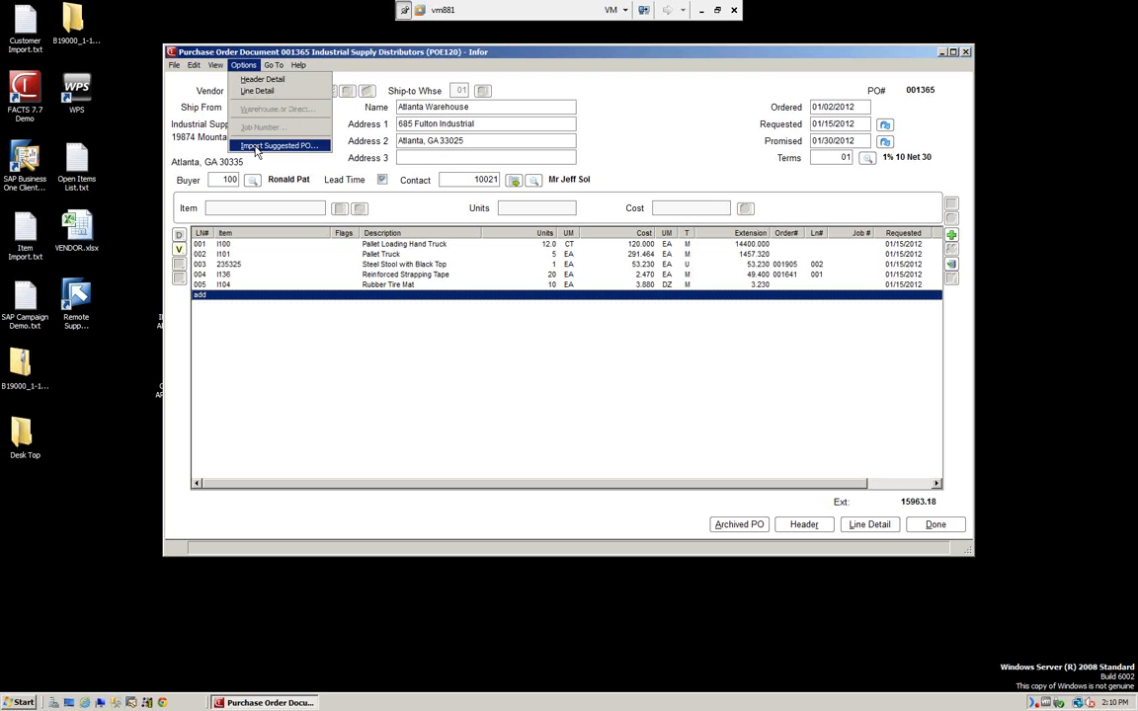
left_click(262, 80)
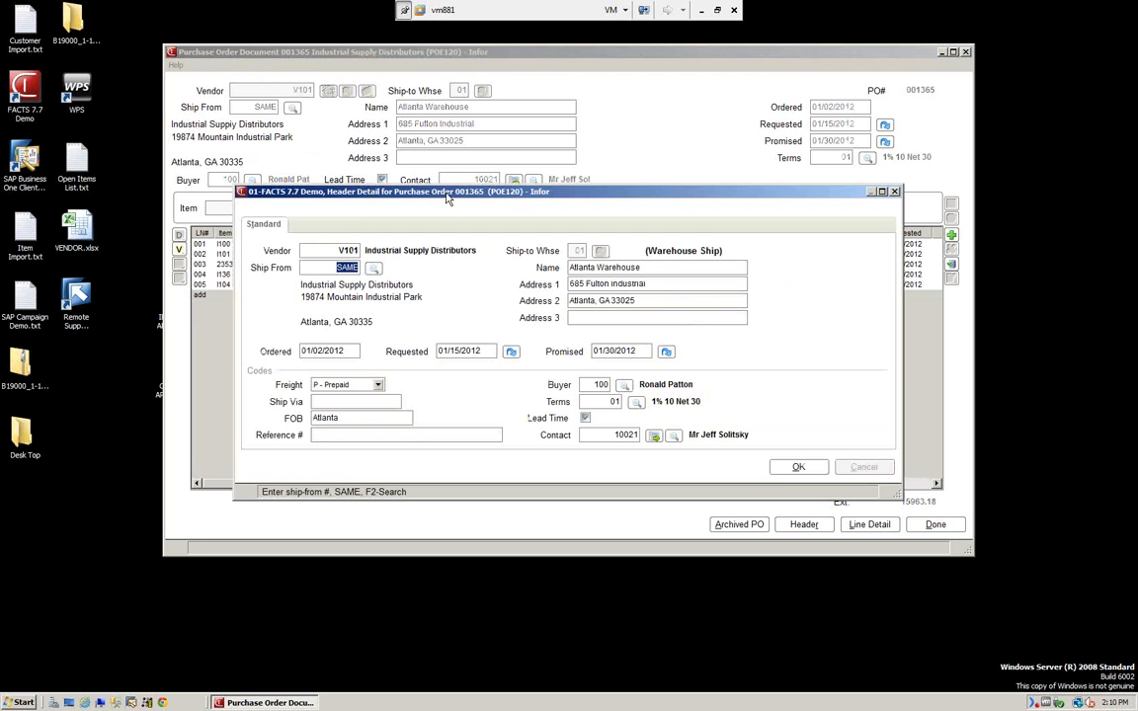
Review the header (freight P - Prepaid, FOB Atlanta) and close it without changes.
left_click_drag(446, 197, 462, 104)
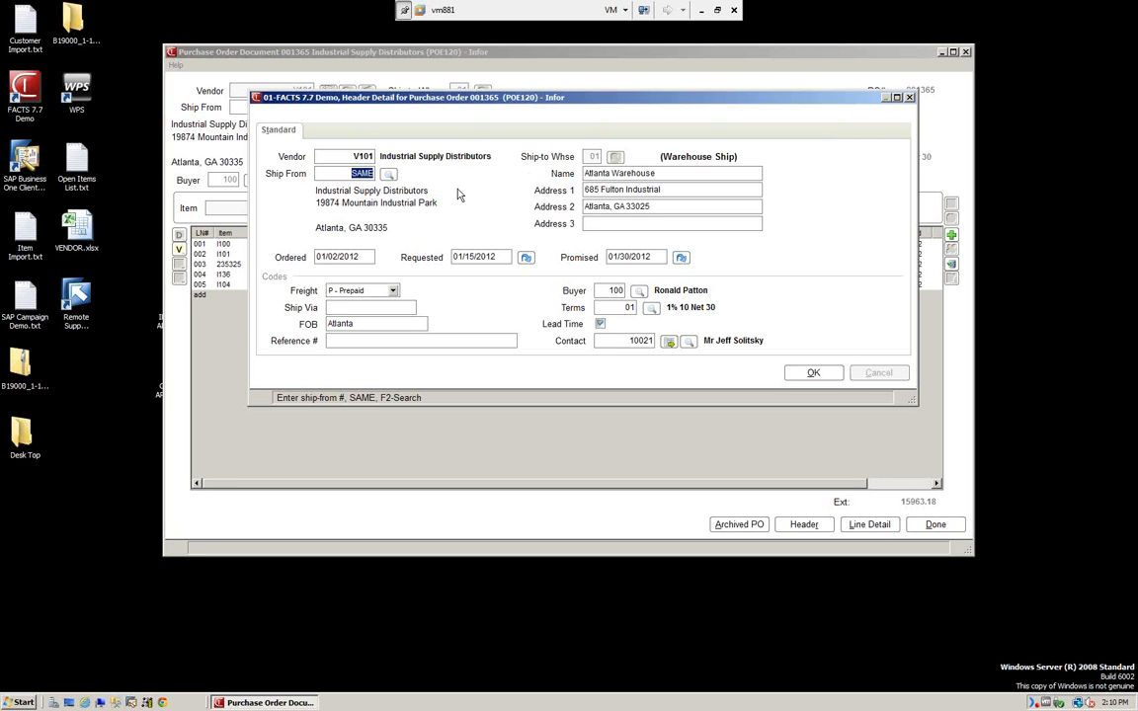
left_click_drag(603, 99, 579, 262)
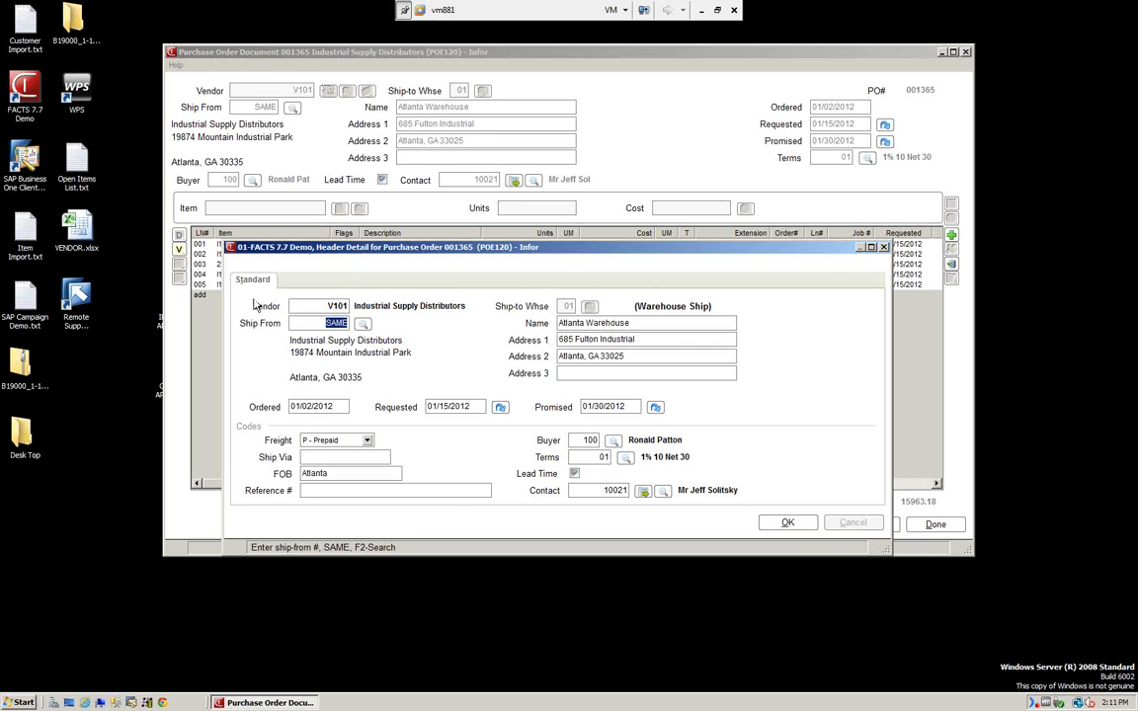
left_click(793, 525)
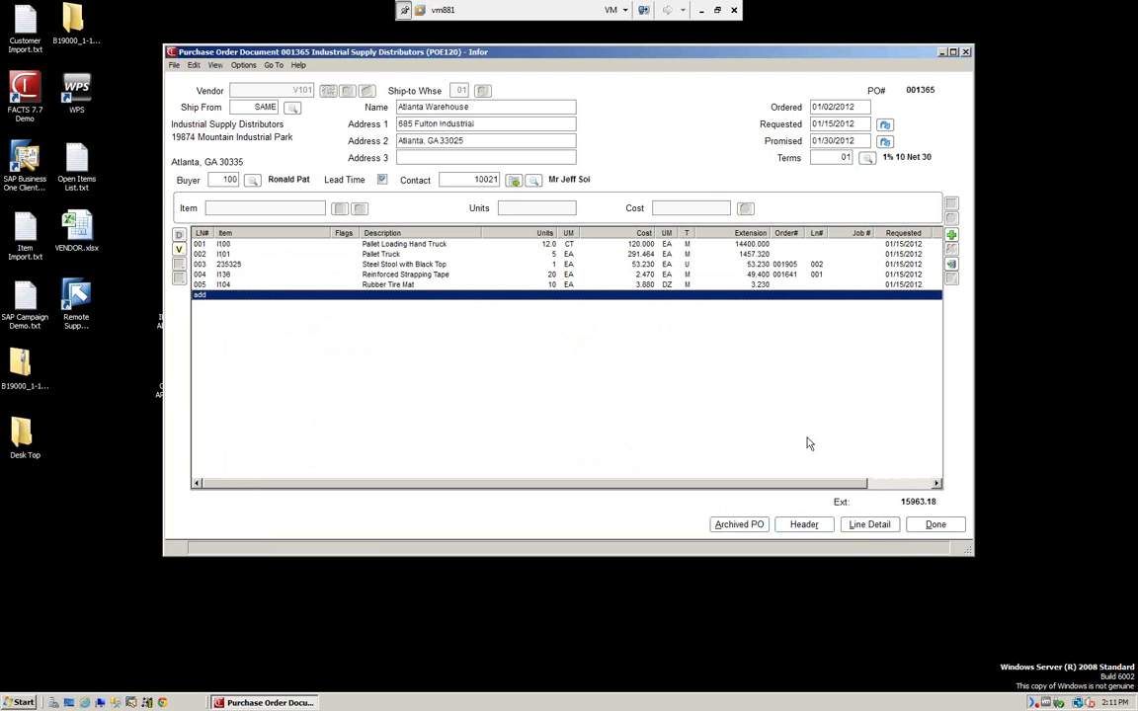
Show the full line detail for line 001 Pallet Loading Hand Truck.
left_click(404, 247)
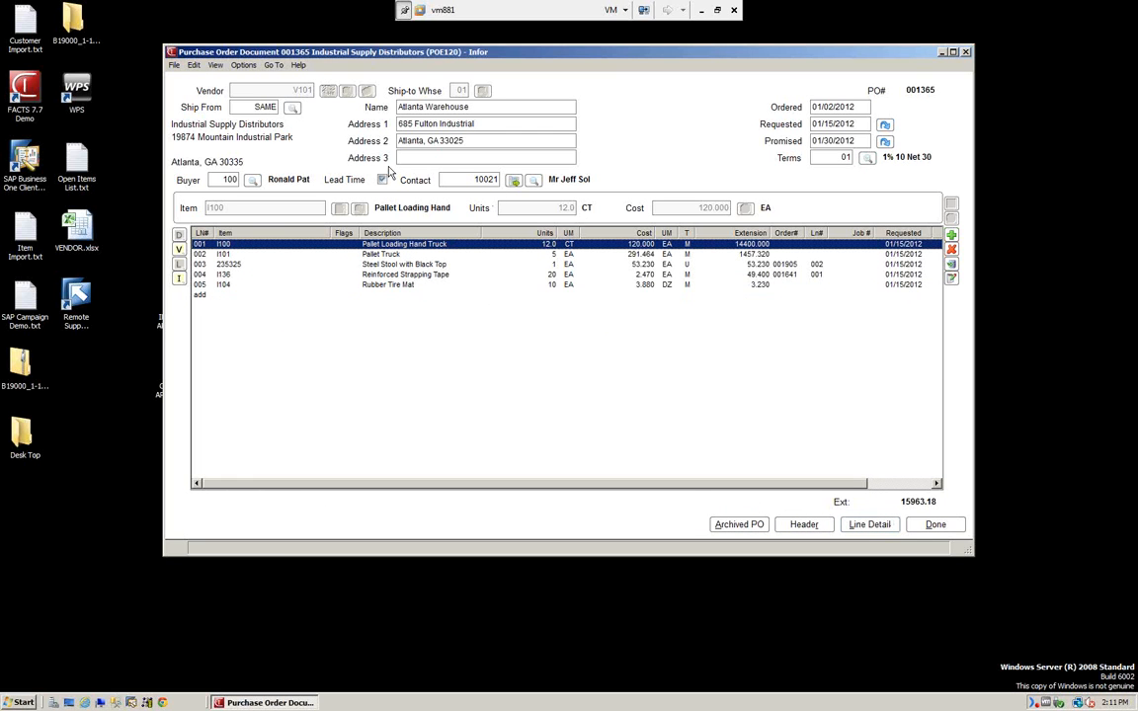
left_click(215, 65)
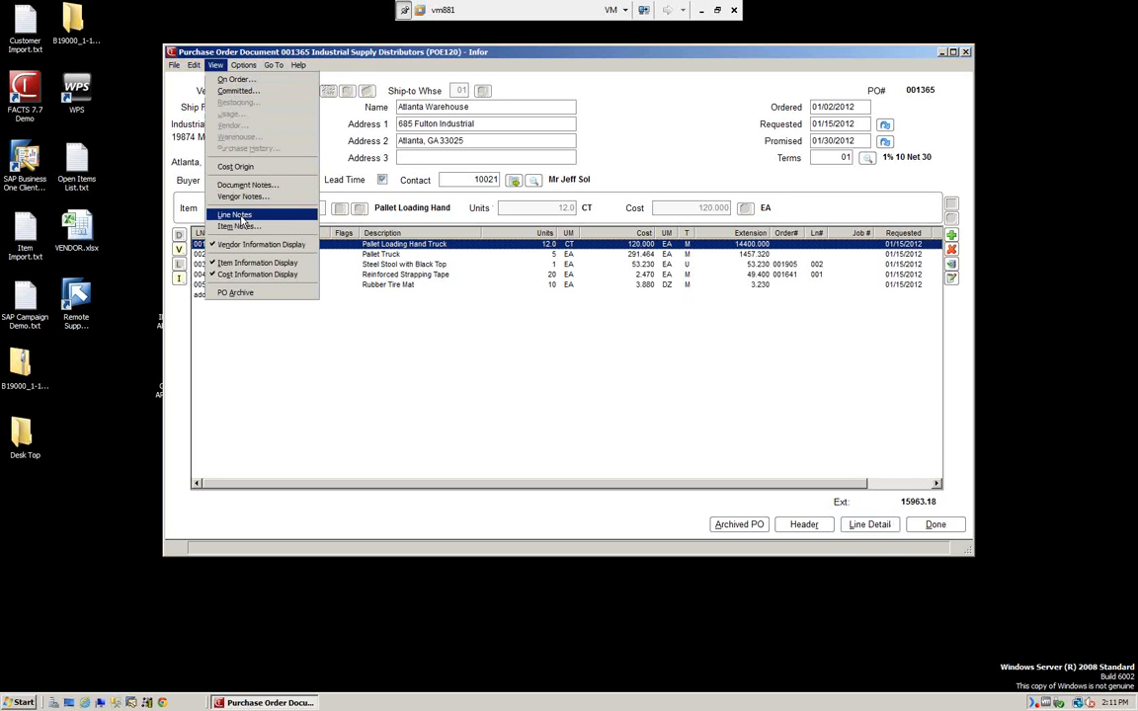
mouse_move(243, 67)
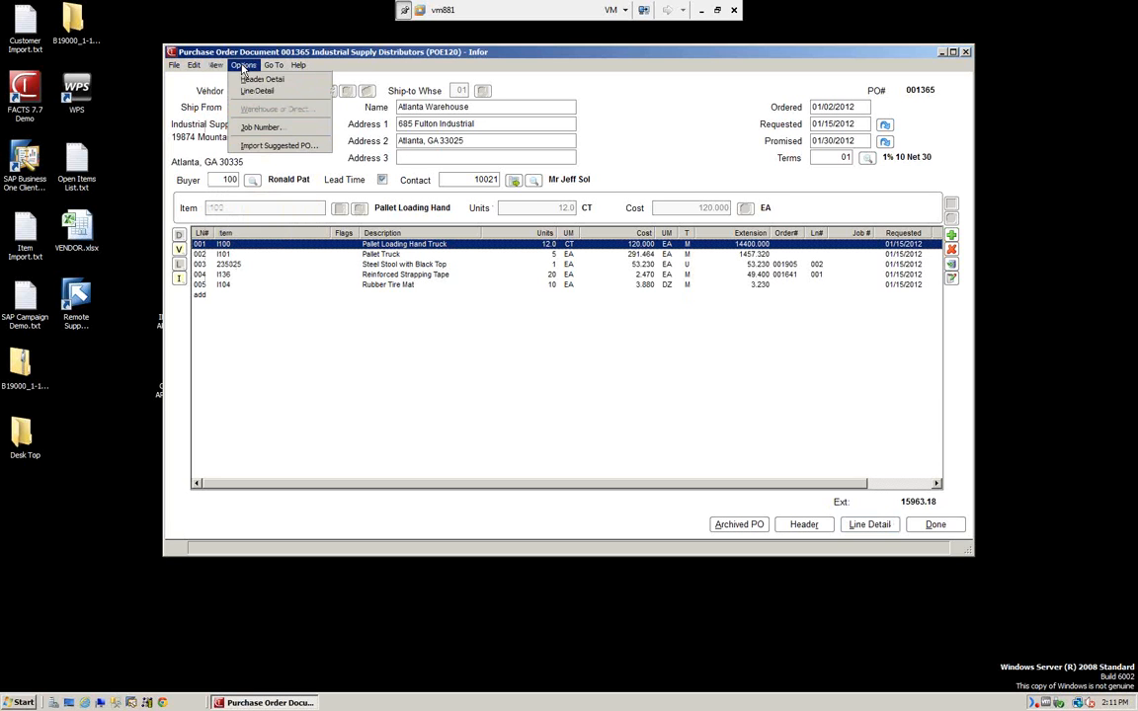
left_click(256, 92)
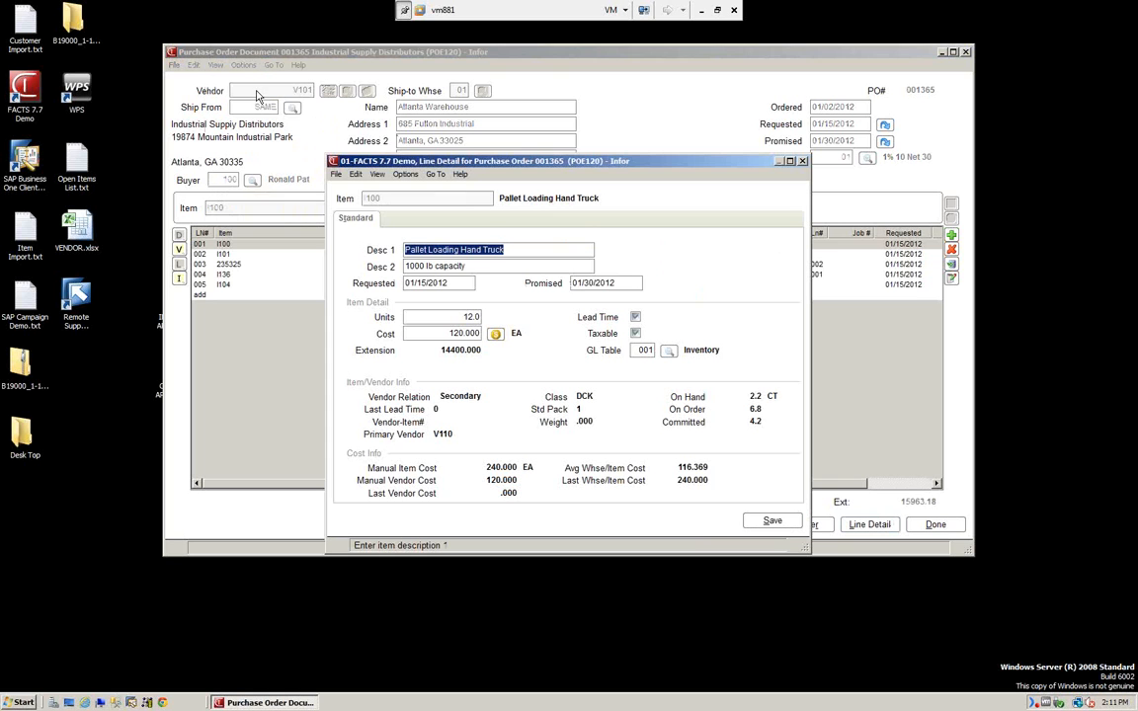
Save line 001 at 12.0 CT without entering a job number.
left_click_drag(511, 161, 427, 270)
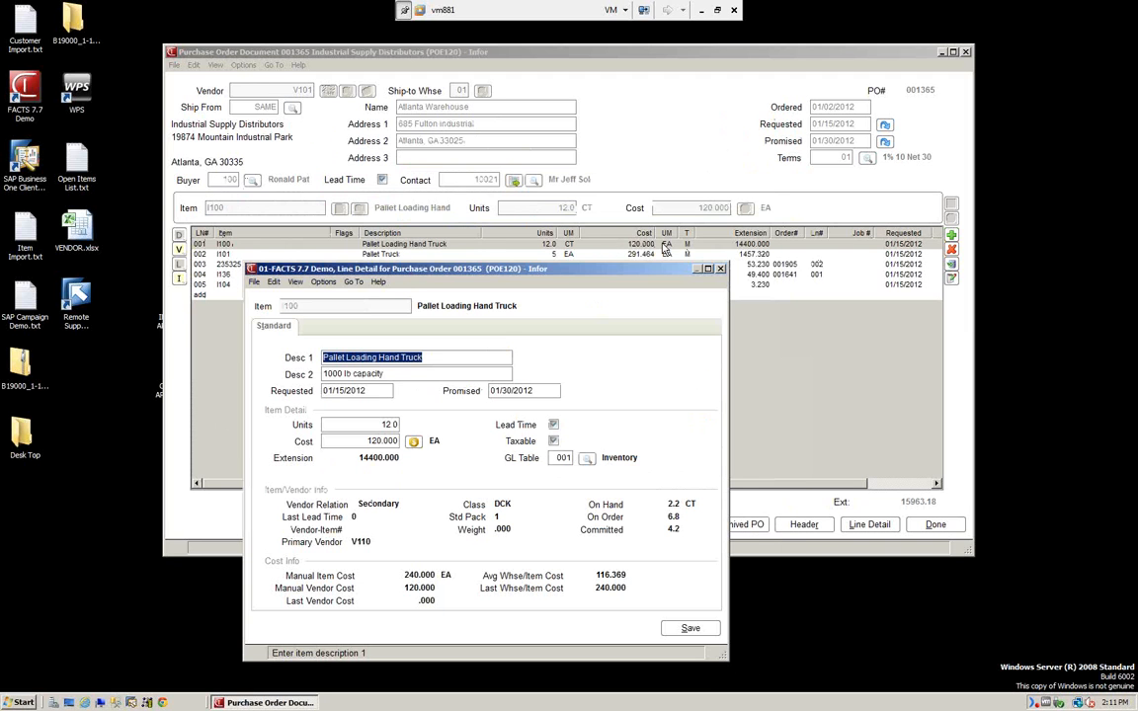
left_click_drag(581, 276, 576, 156)
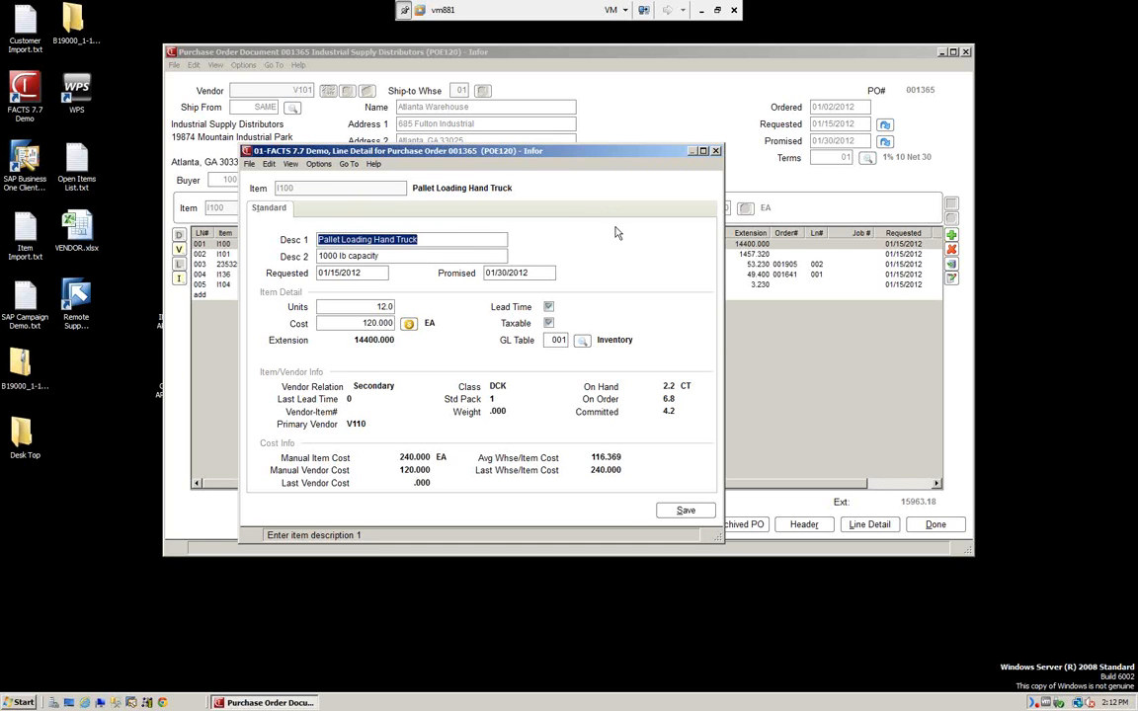
left_click(681, 510)
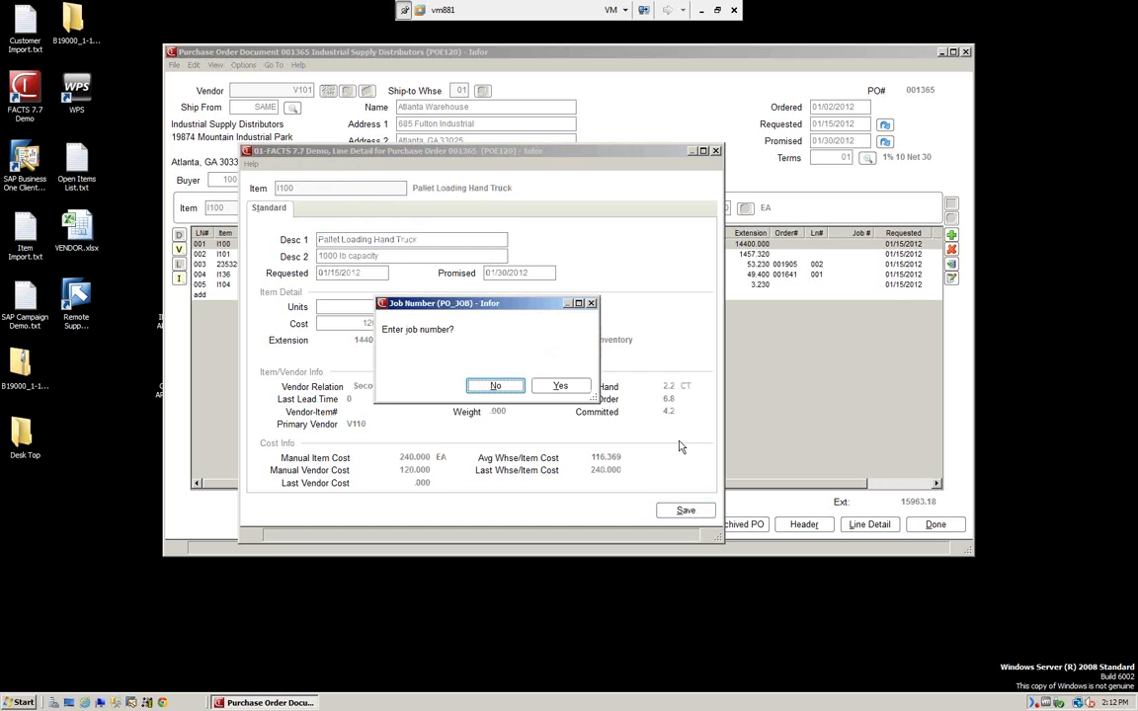
left_click(496, 386)
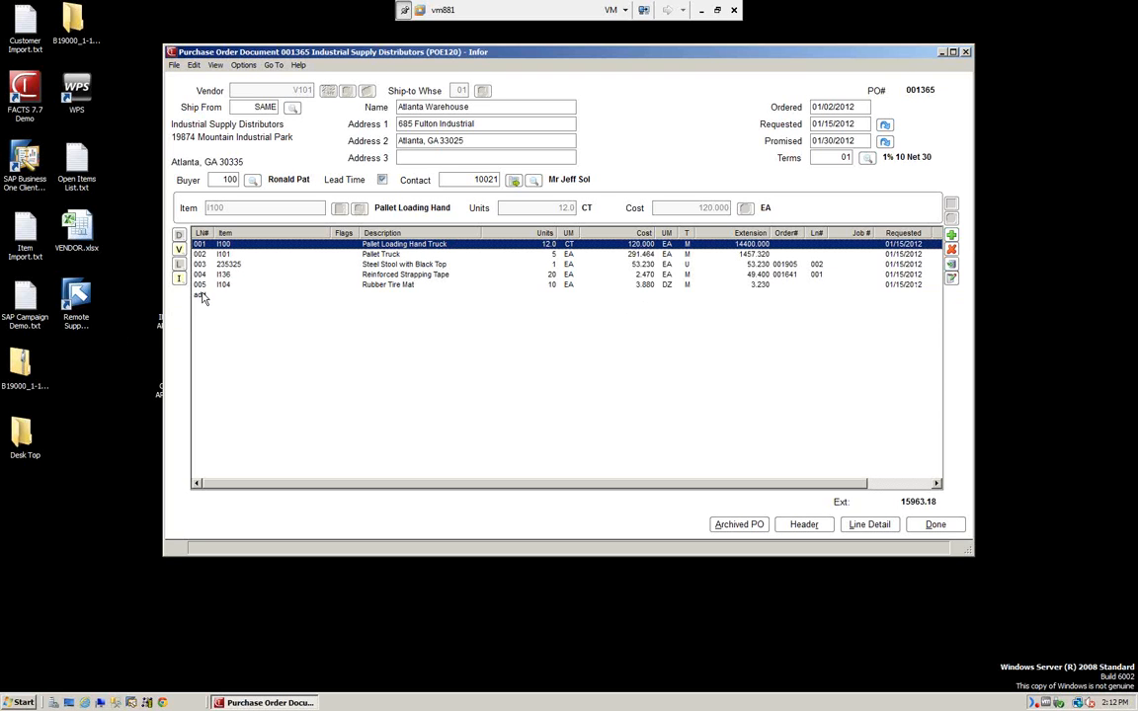
Insert line 003 for 10 Steel Top Work Bench (I108) at 91.640, with no job number.
left_click(230, 265)
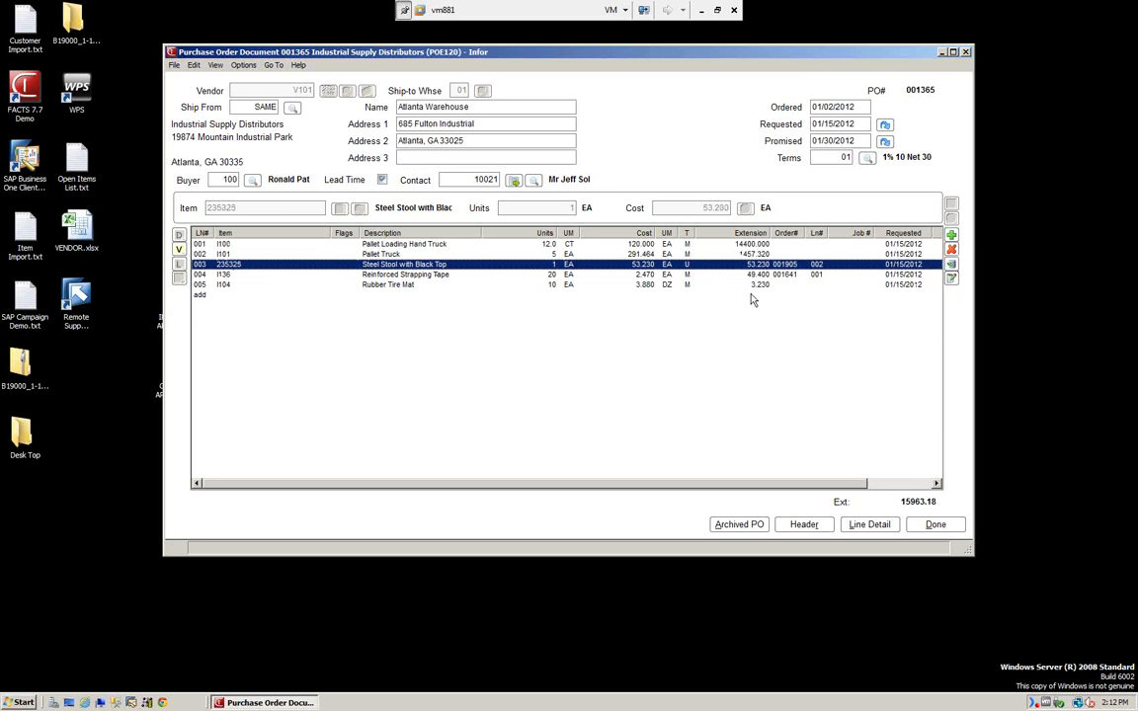
left_click(951, 266)
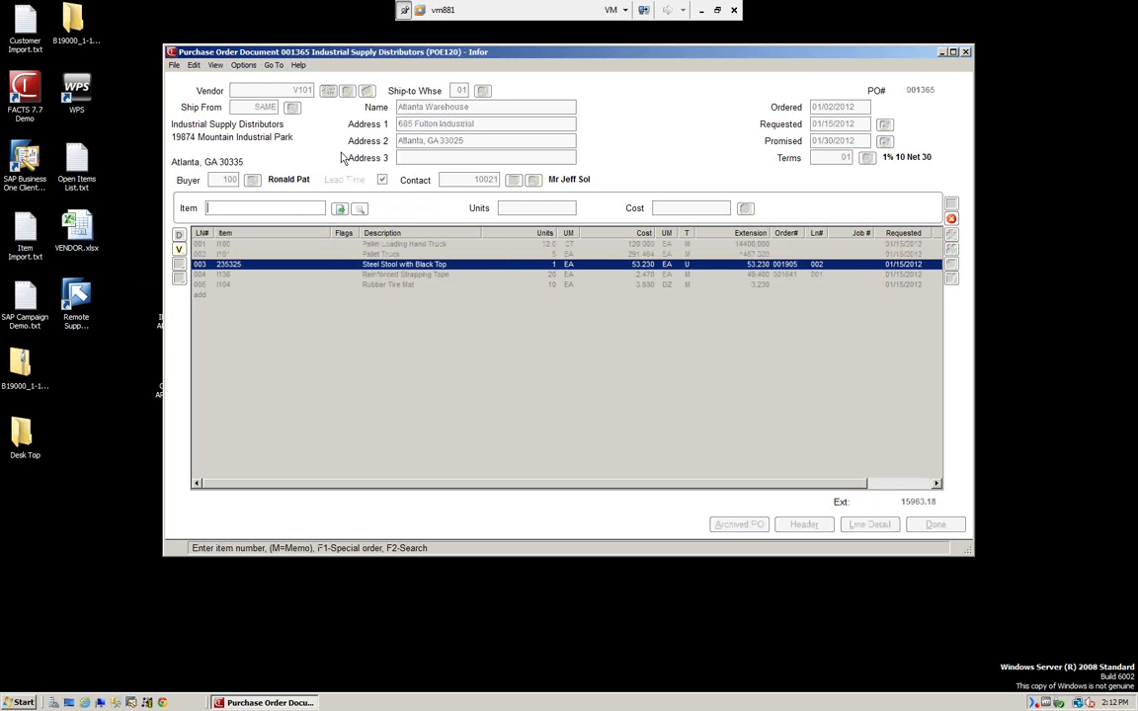
left_click(361, 210)
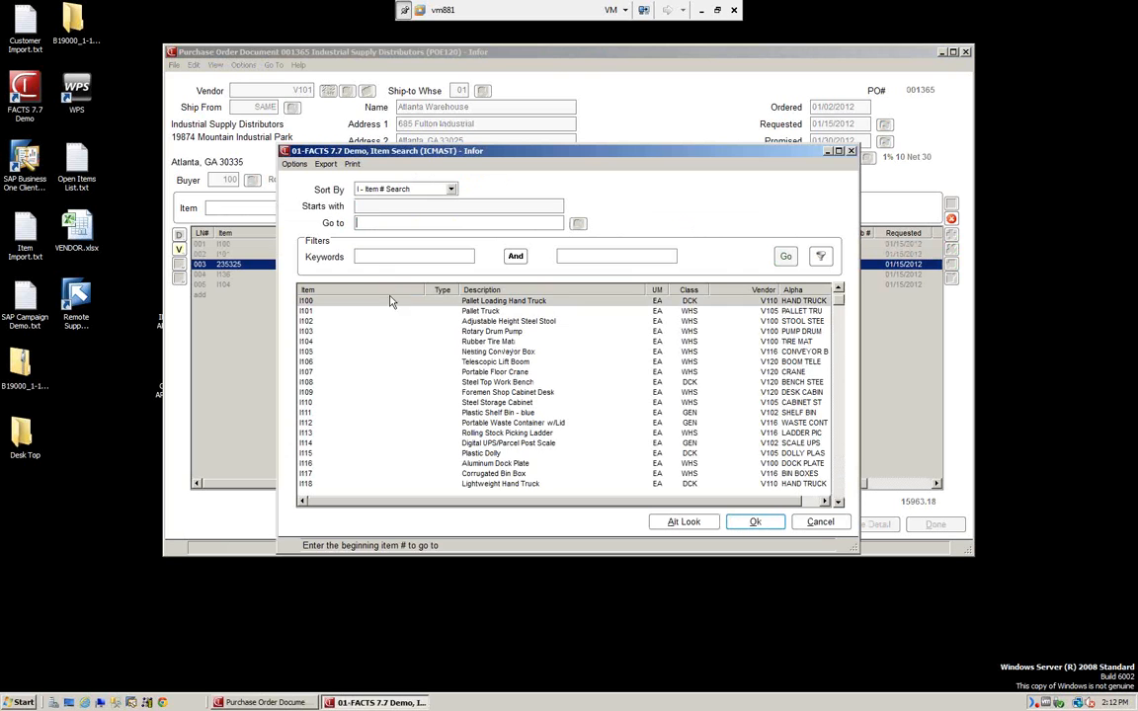
double_click(484, 384)
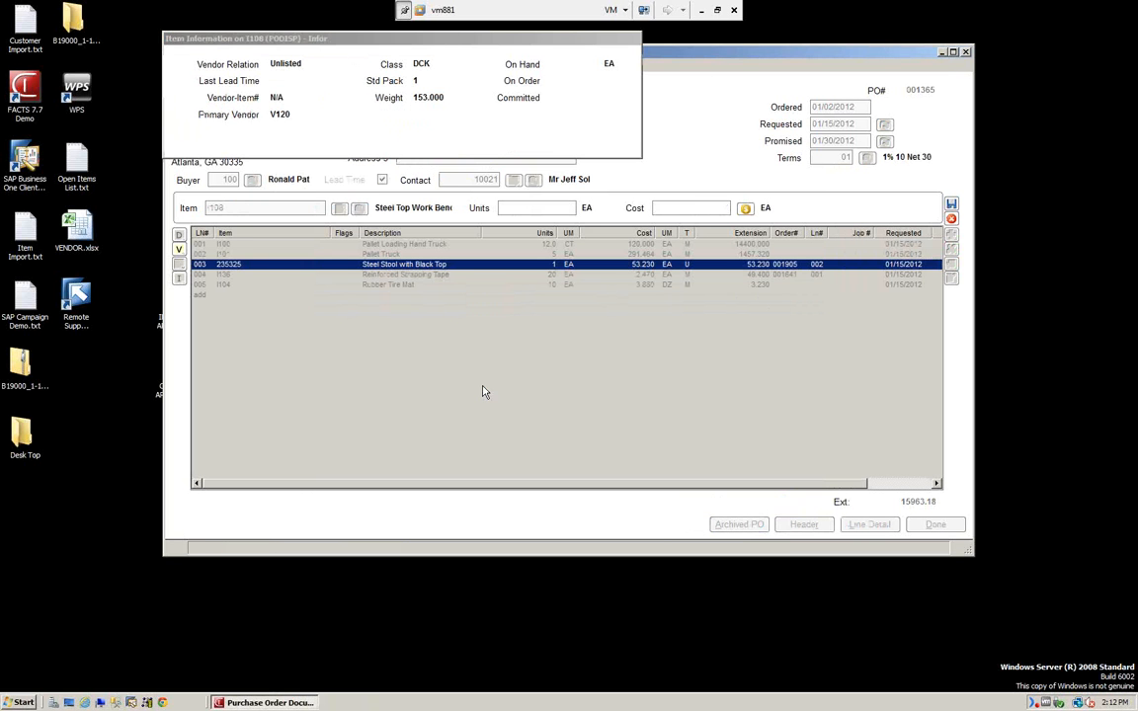
key("Return")
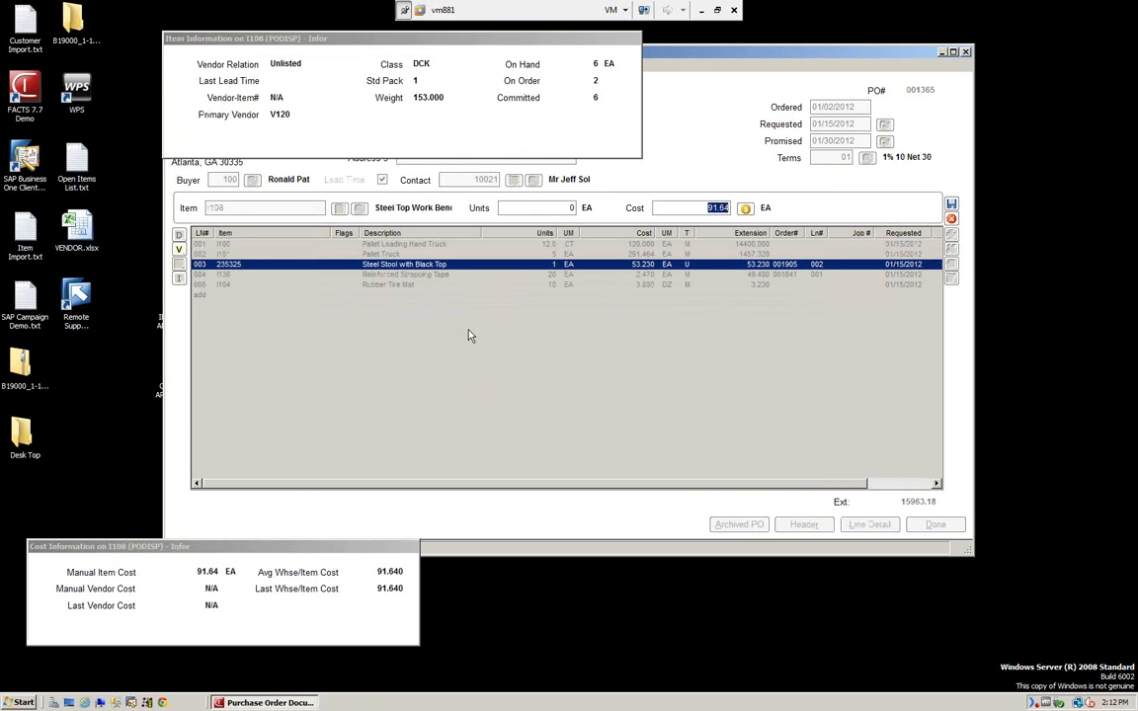
left_click(537, 208)
type("1")
key("Return")
key("Return")
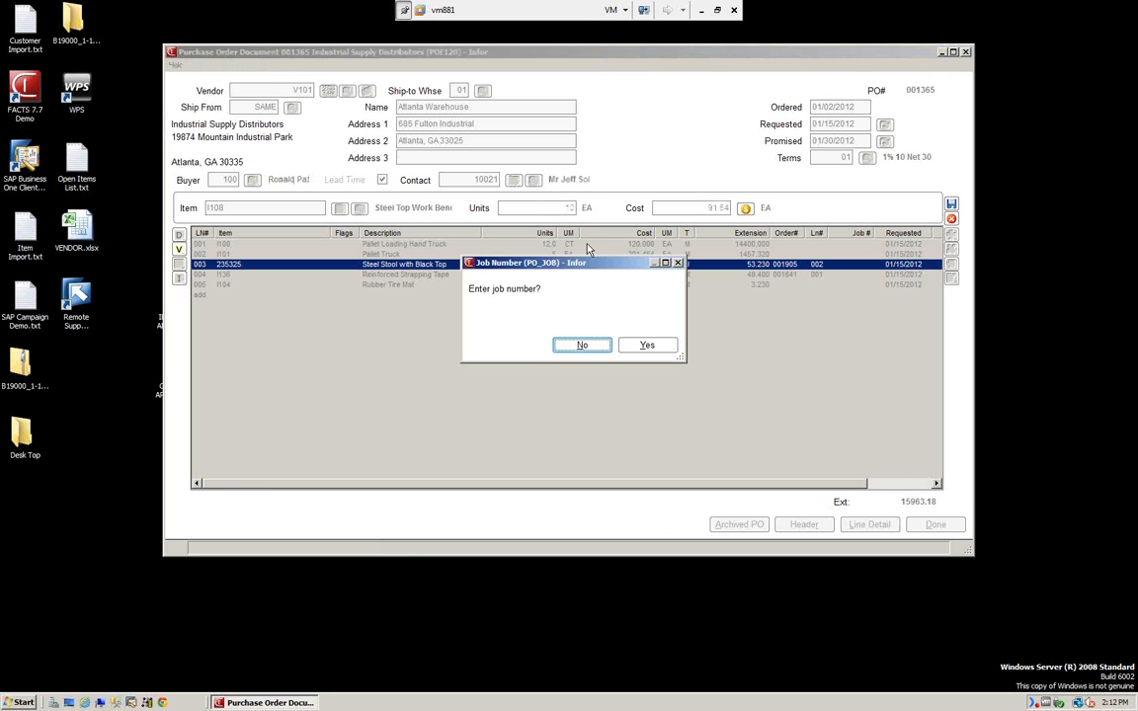
left_click(583, 346)
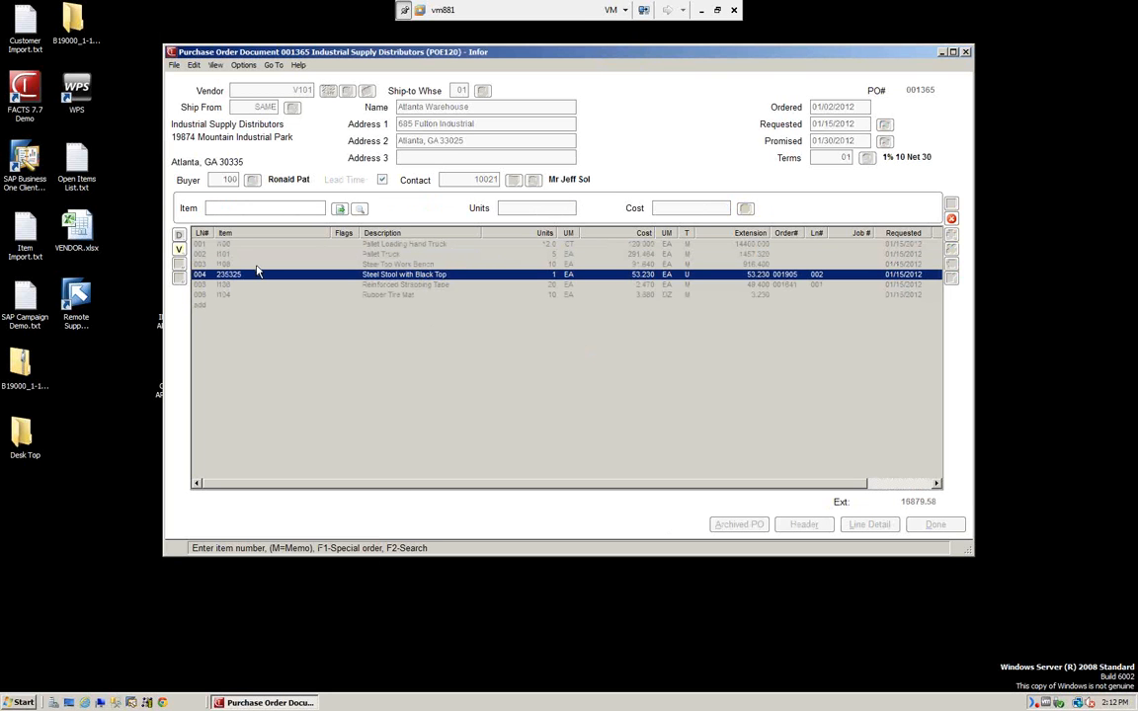
left_click(257, 270)
left_click(244, 267)
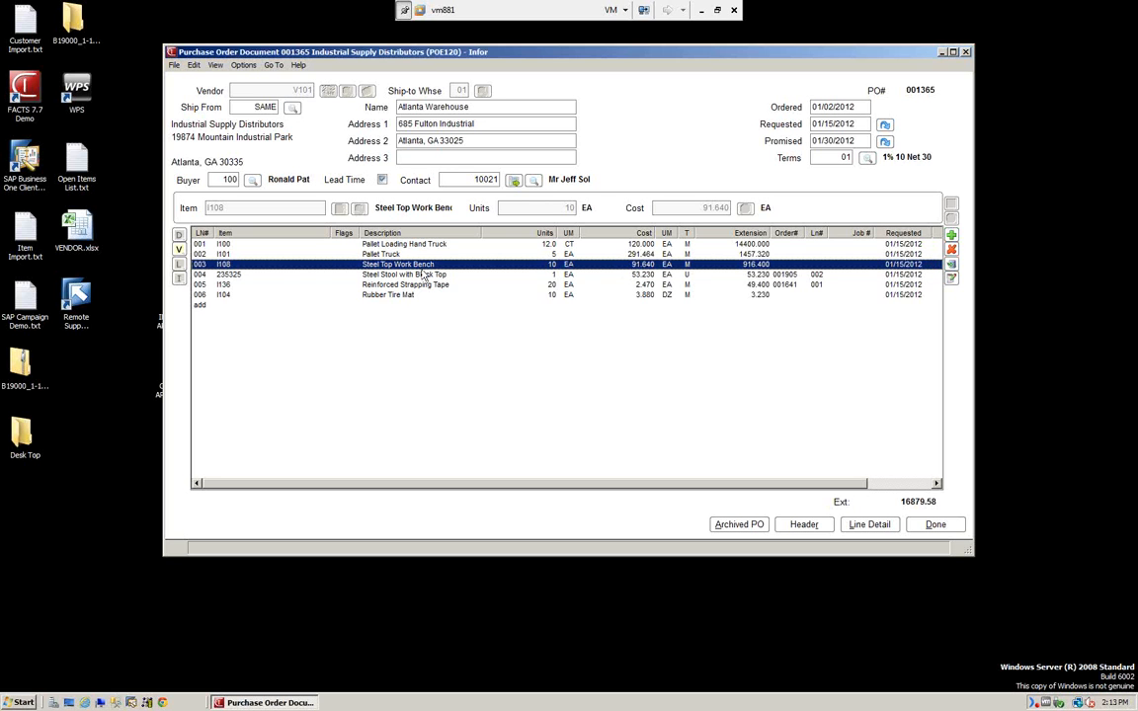
Keep line 005 Reinforced Strapping Tape at 20 EA, acknowledging the below-backorder warning.
double_click(393, 285)
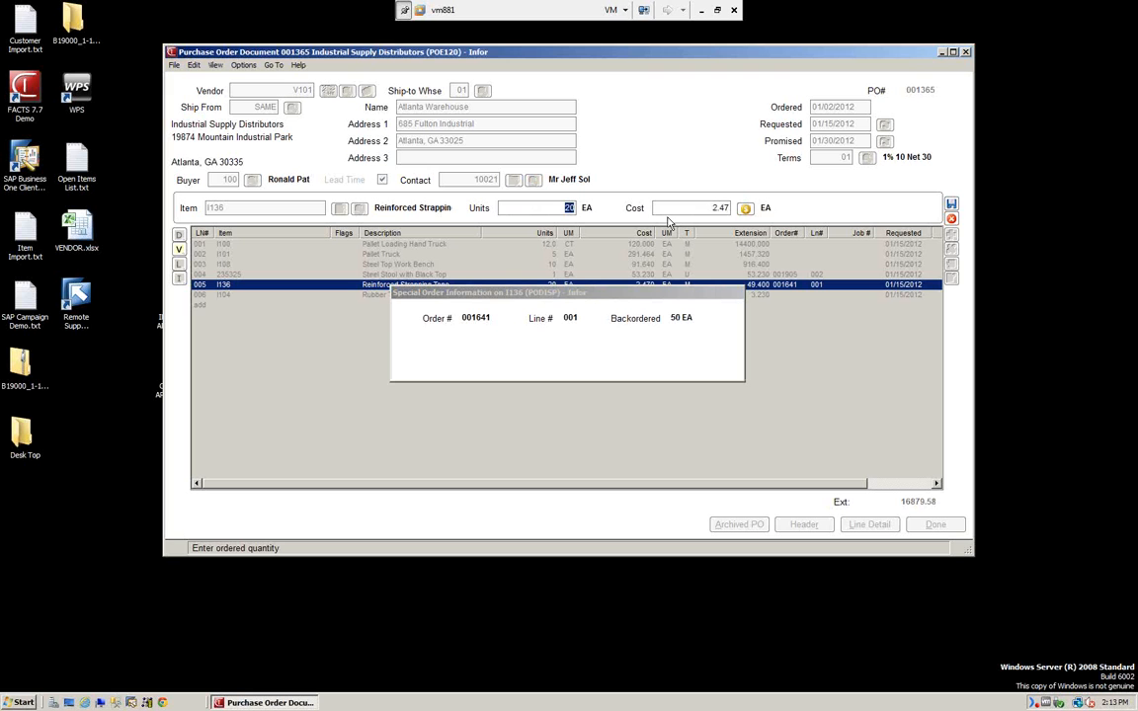
key("Tab")
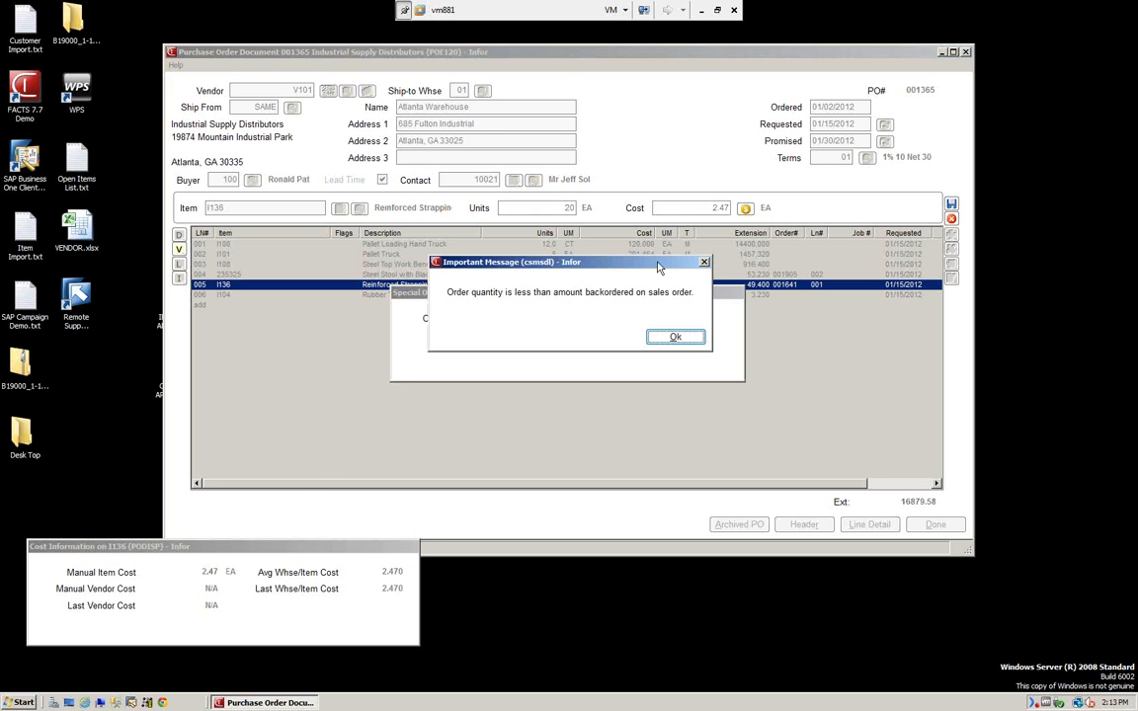
left_click(667, 338)
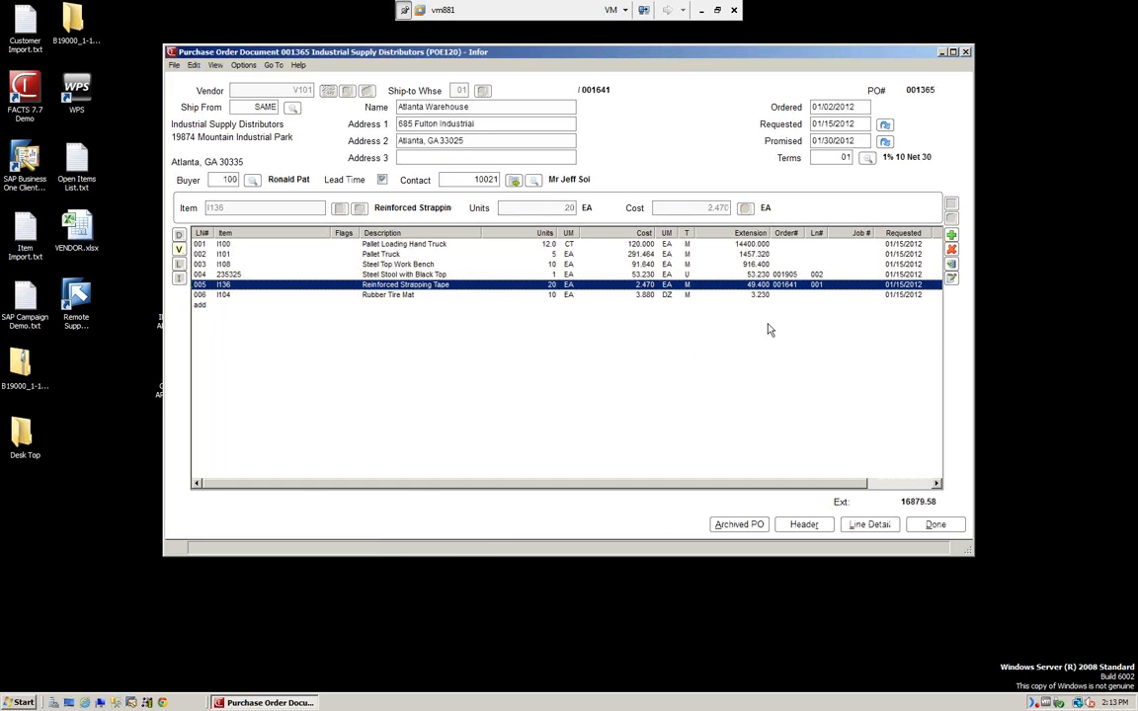
left_click(952, 279)
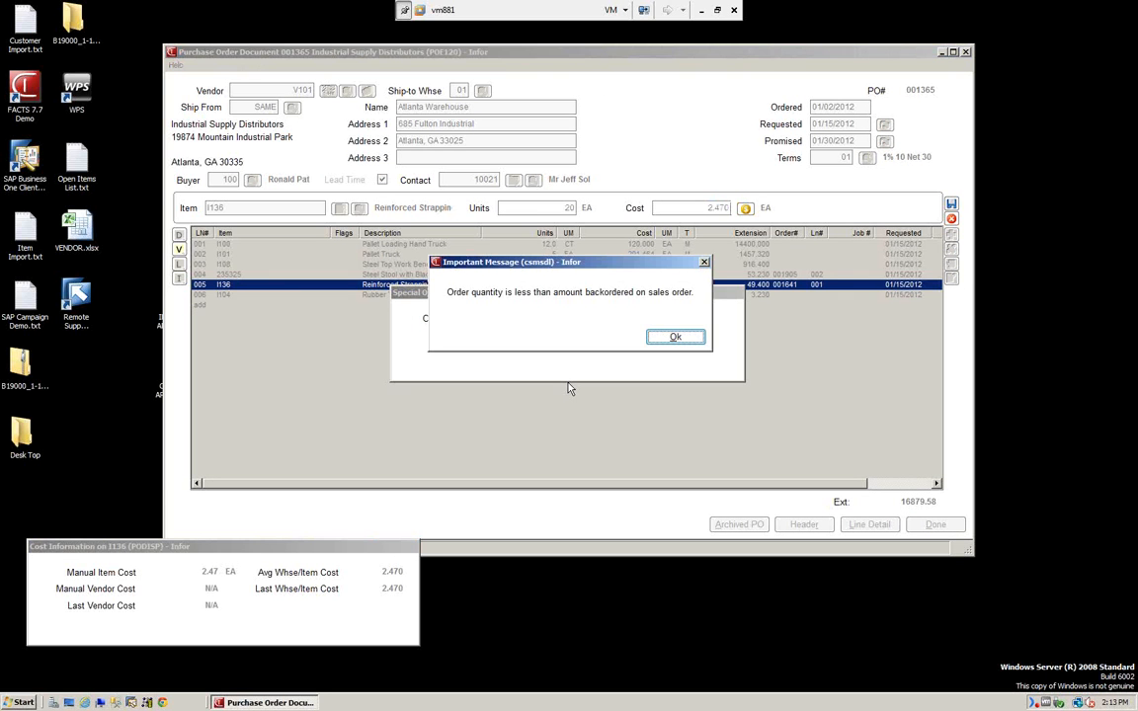
left_click(676, 337)
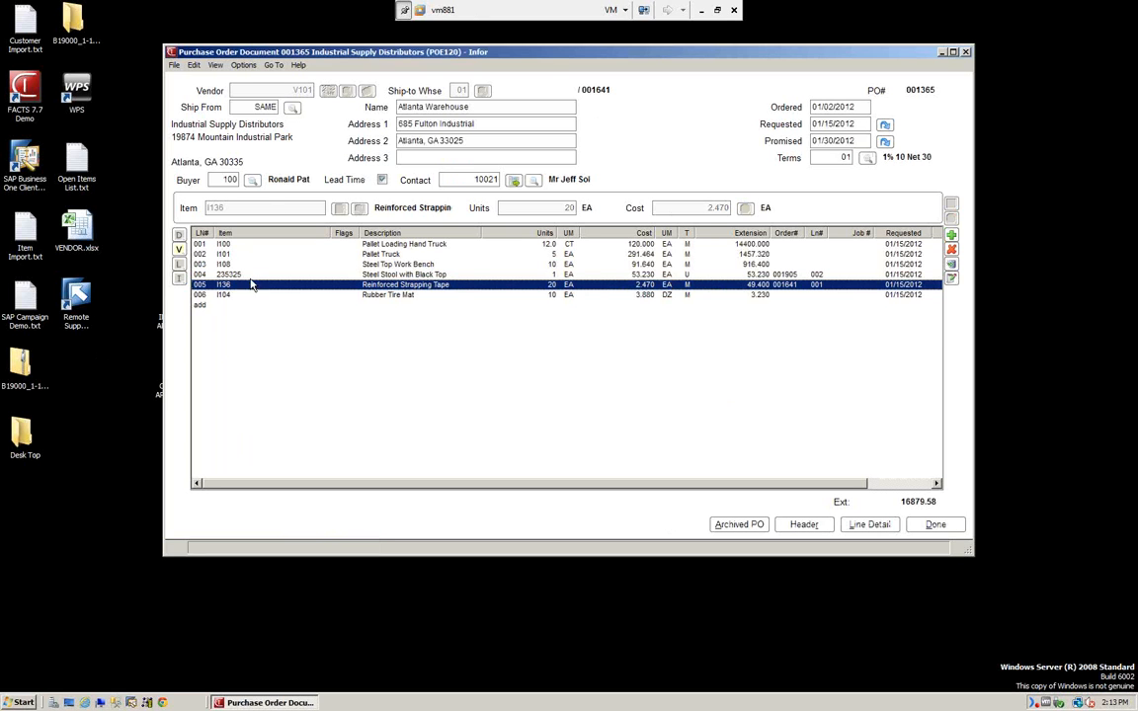
left_click(273, 66)
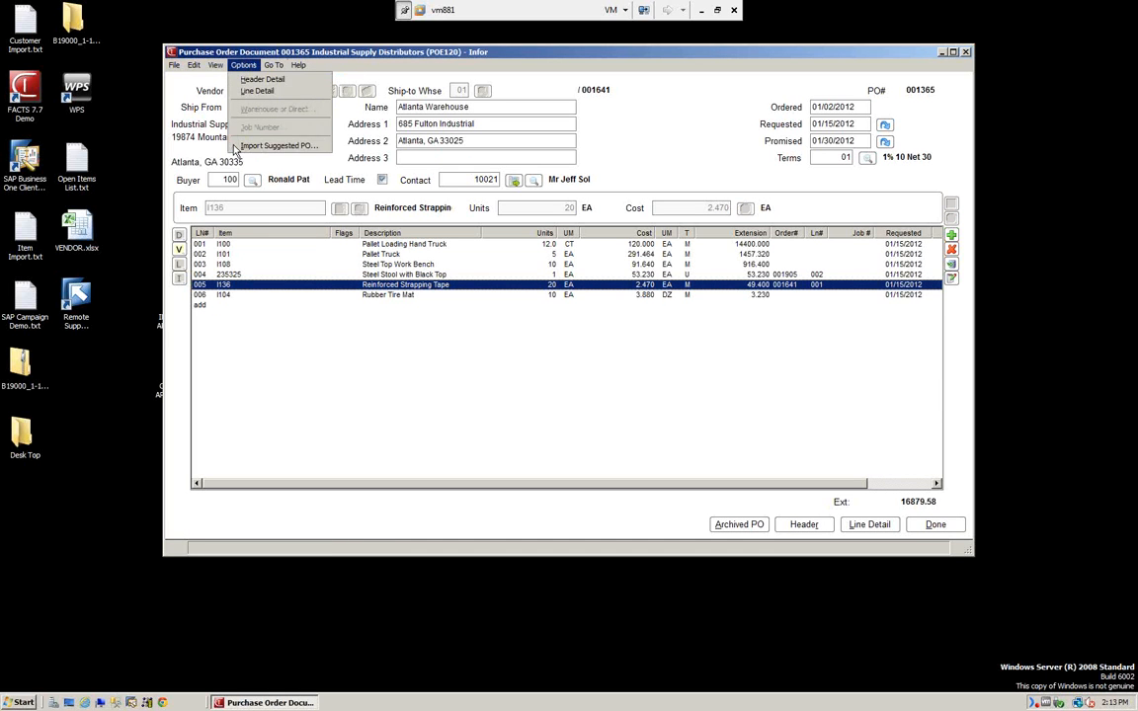
mouse_move(213, 65)
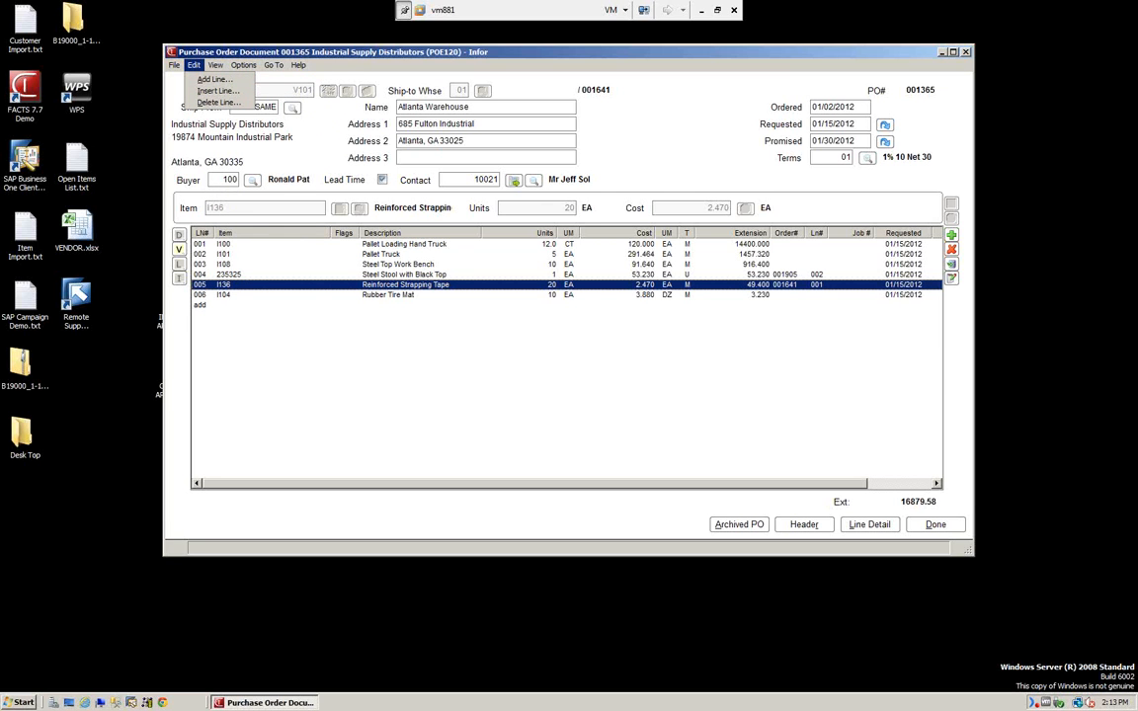
Accept PO 001365's footer with freight and tax left blank, and confirm the print prompt.
left_click(927, 527)
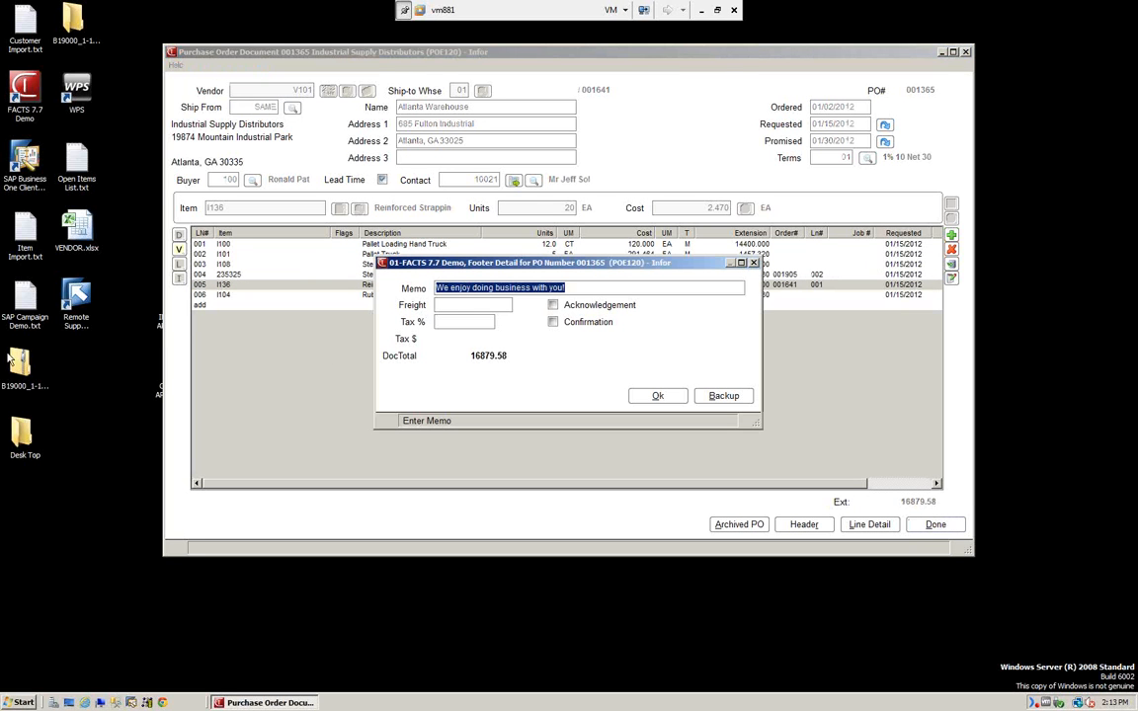
left_click(461, 306)
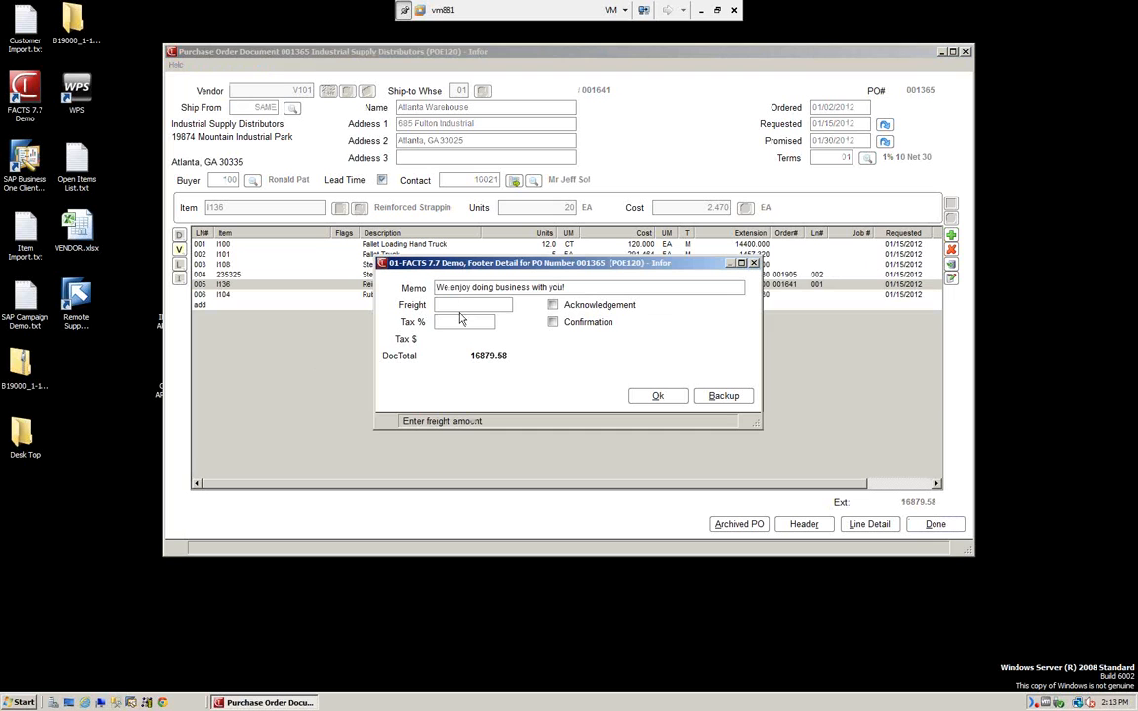
left_click(460, 321)
key("Tab")
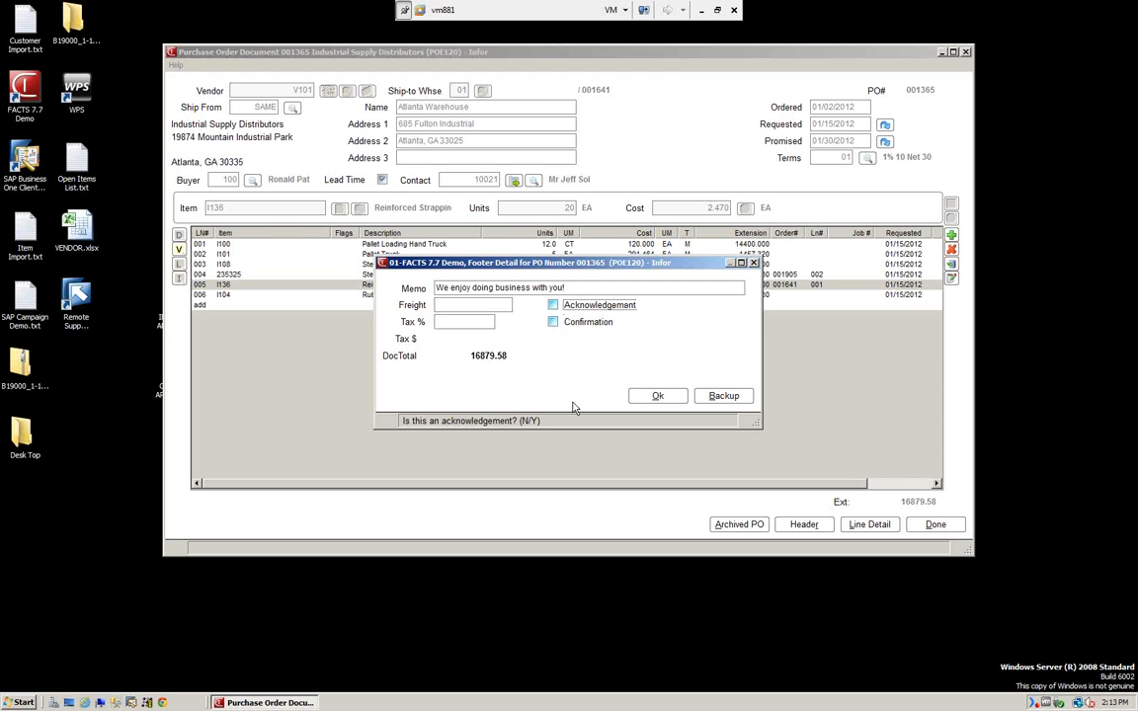
left_click(658, 396)
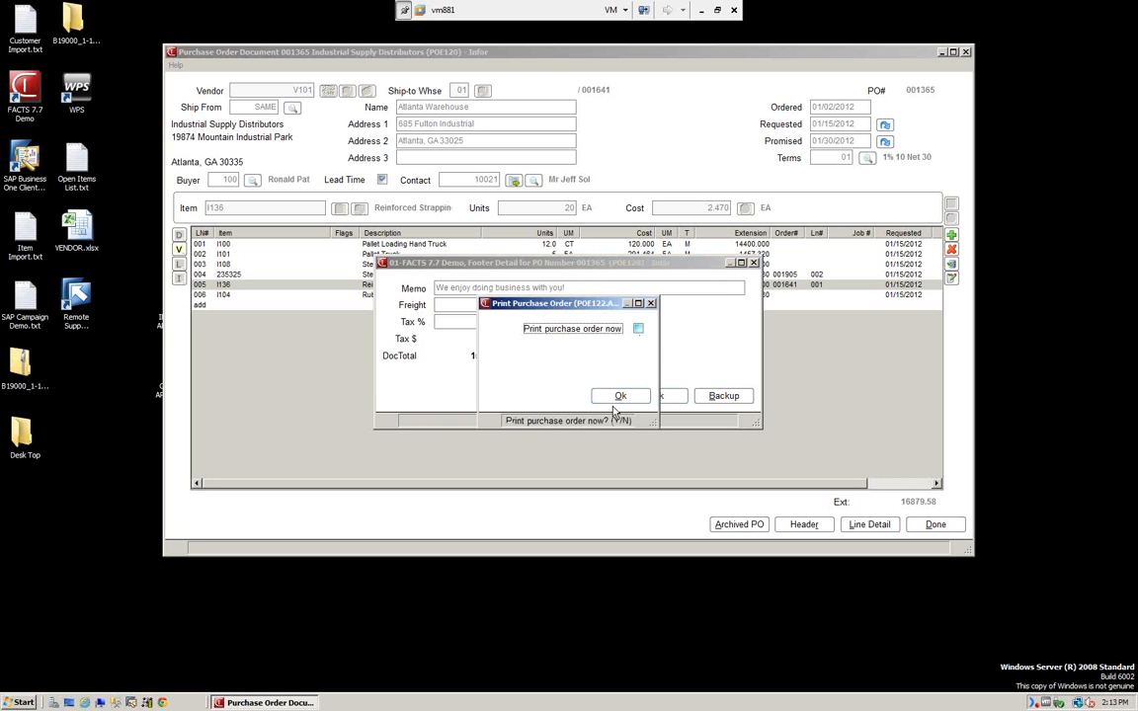
left_click(618, 396)
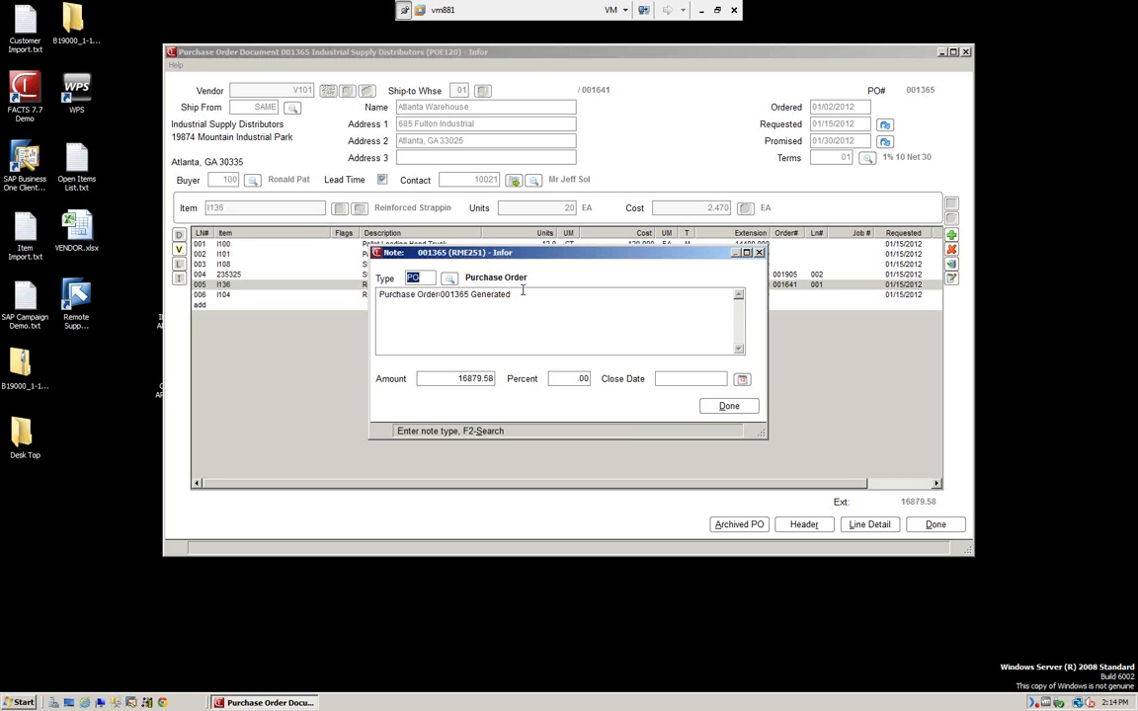
Close the note, then reopen purchase order 001365 and dismiss the vendor's important notes.
left_click(739, 412)
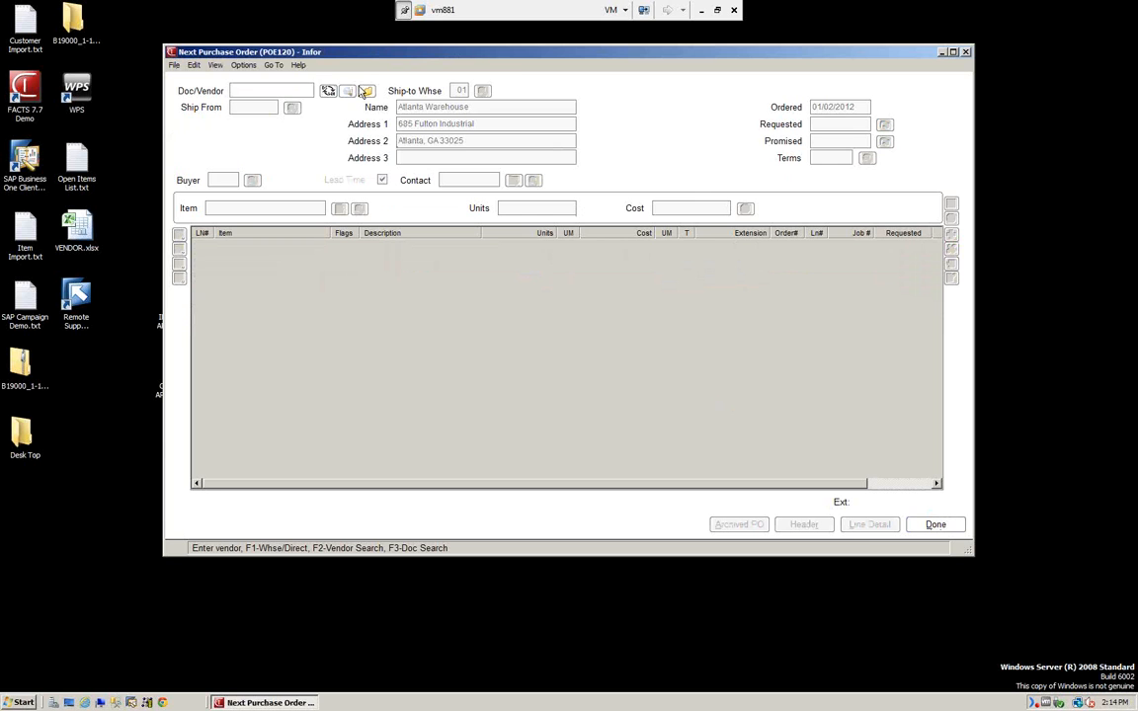
left_click(367, 92)
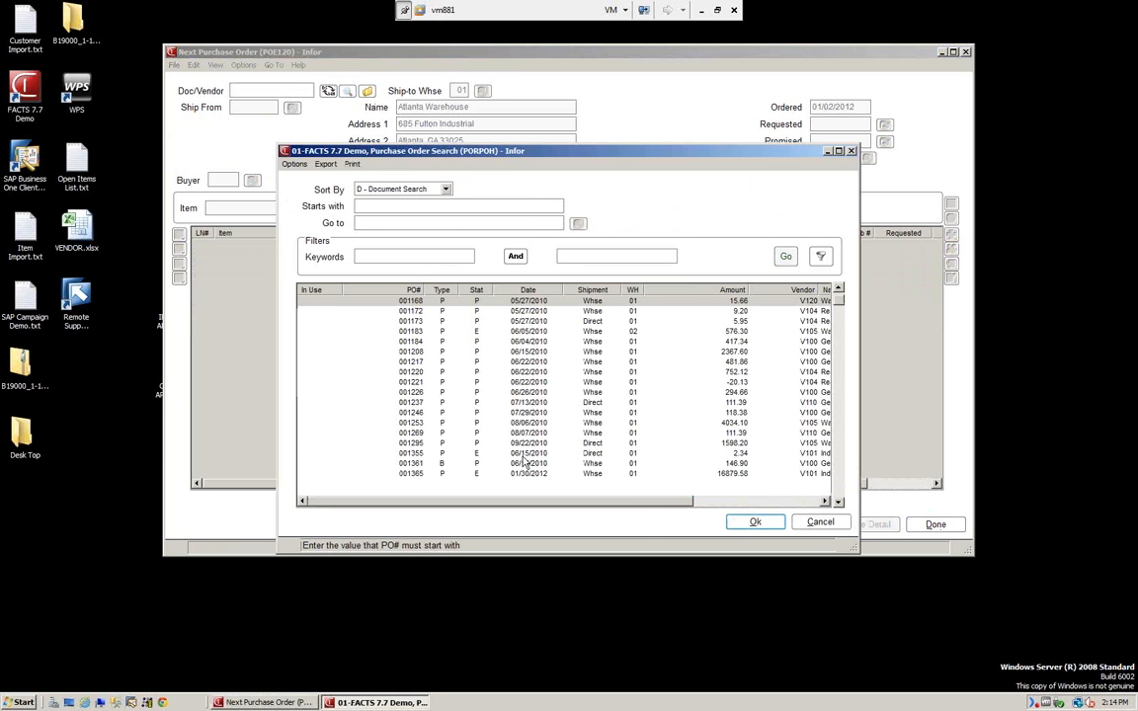
left_click(416, 475)
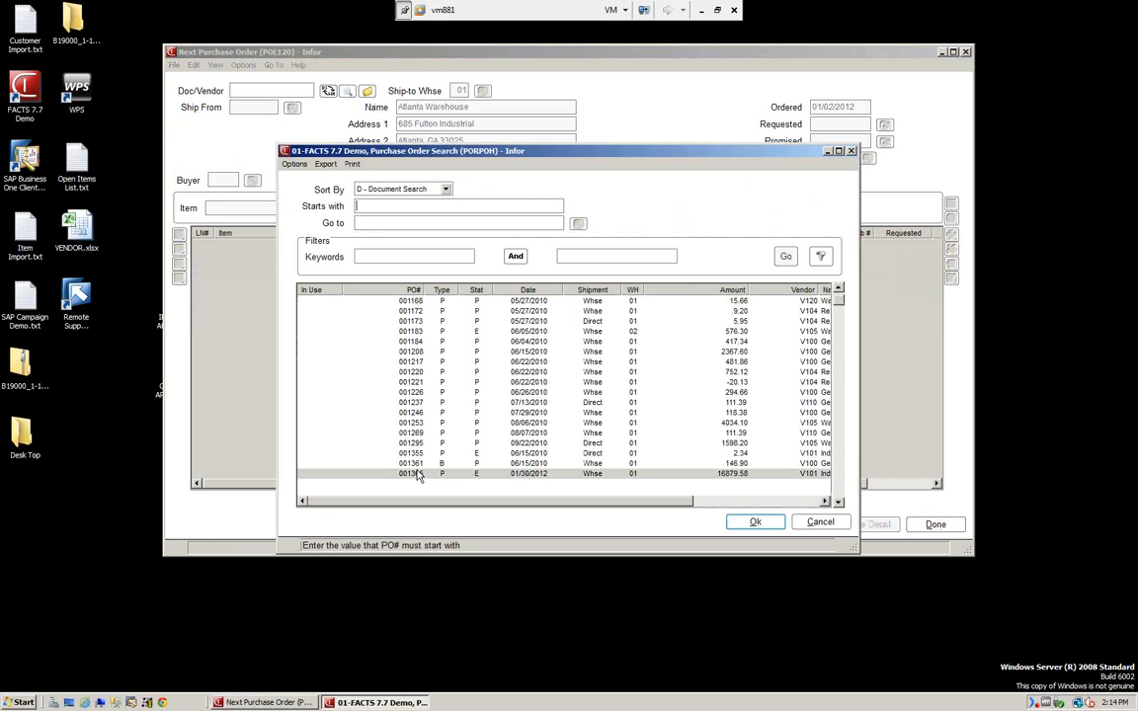
left_click(756, 522)
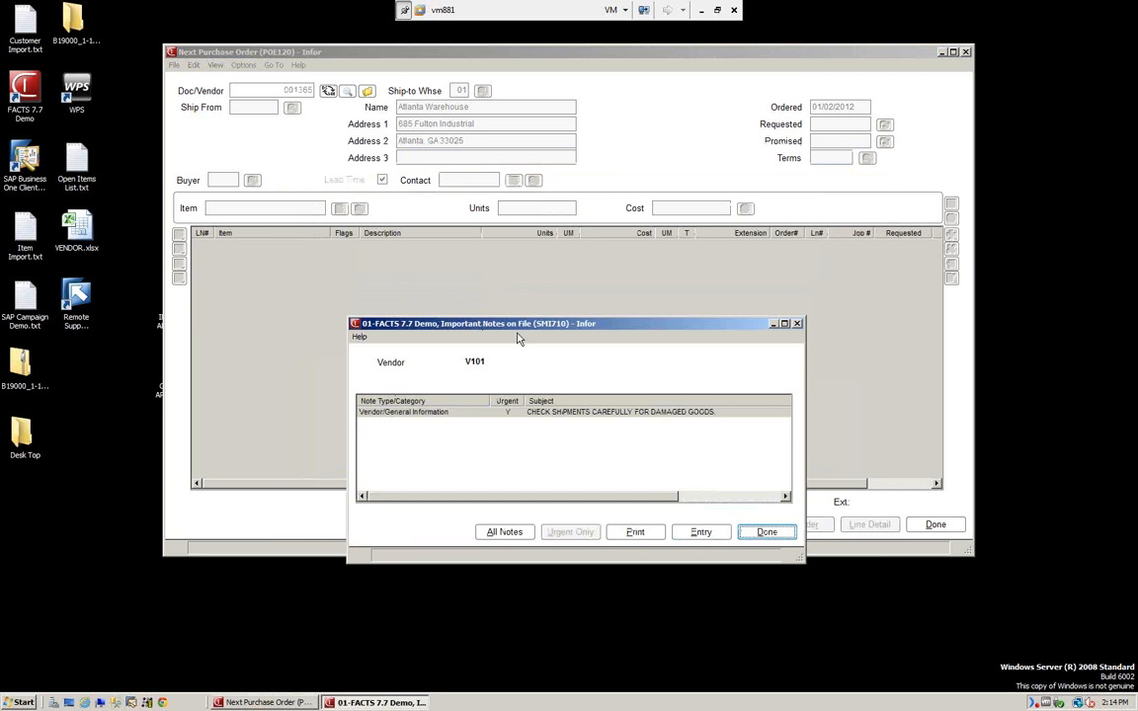
left_click(767, 532)
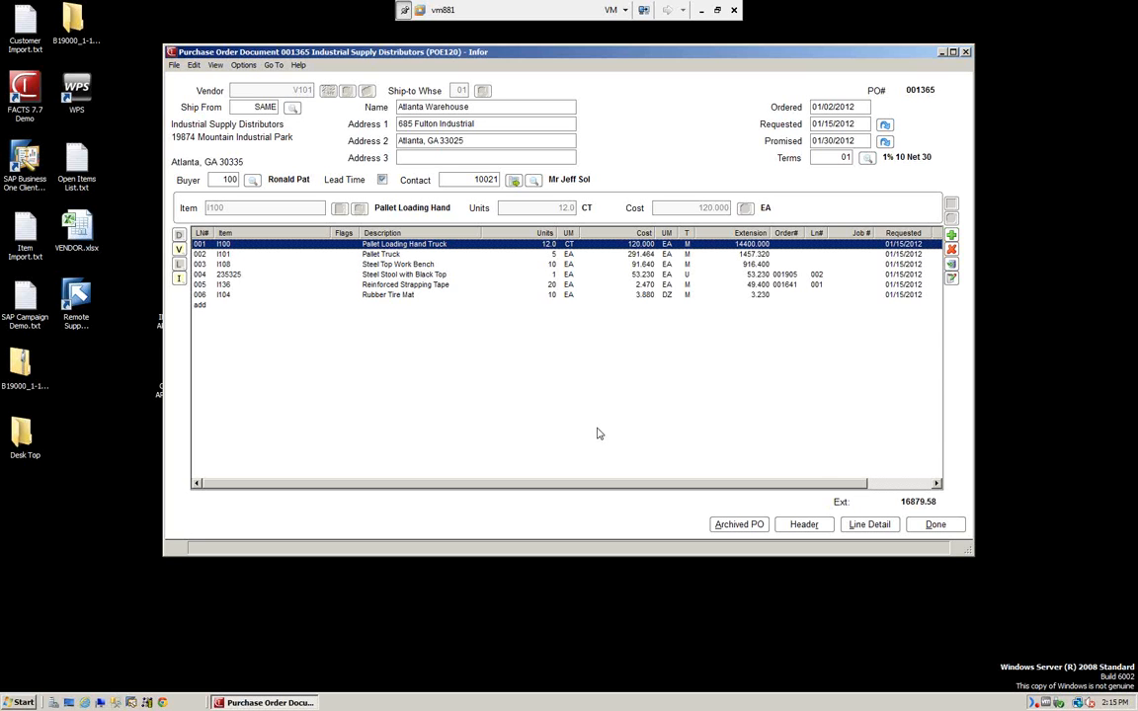
Finish PO 001365 again through footer, print prompt and note, then leave the blank form.
left_click(936, 528)
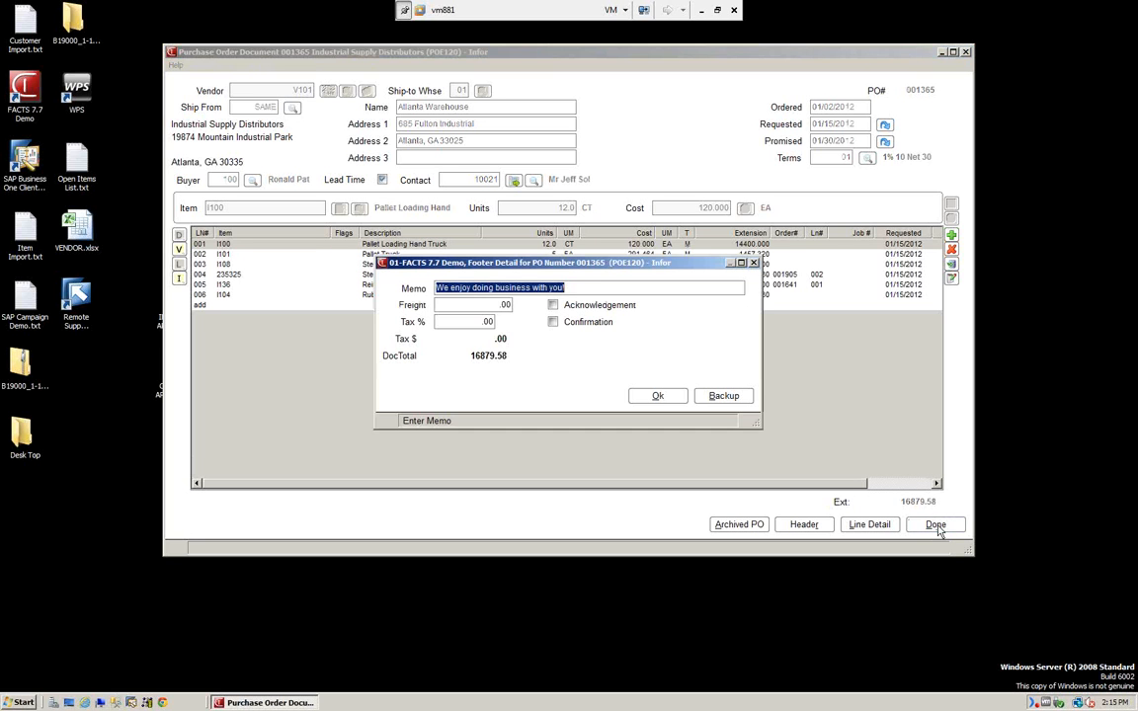
left_click(657, 397)
left_click(624, 395)
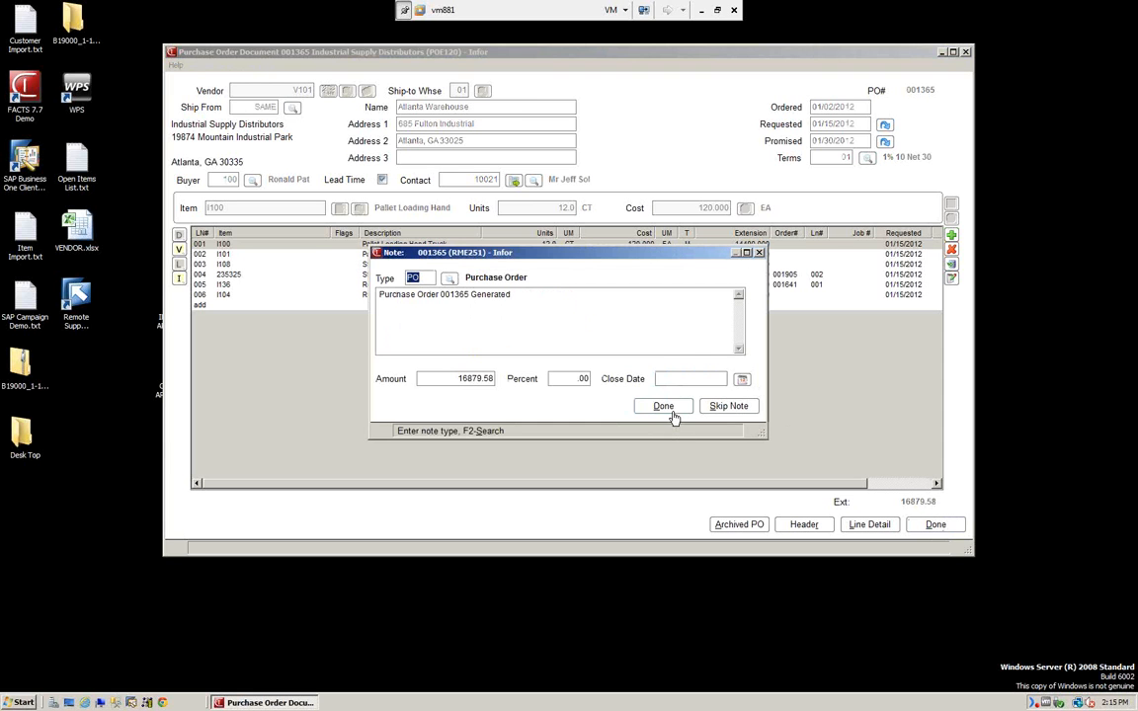
left_click(669, 414)
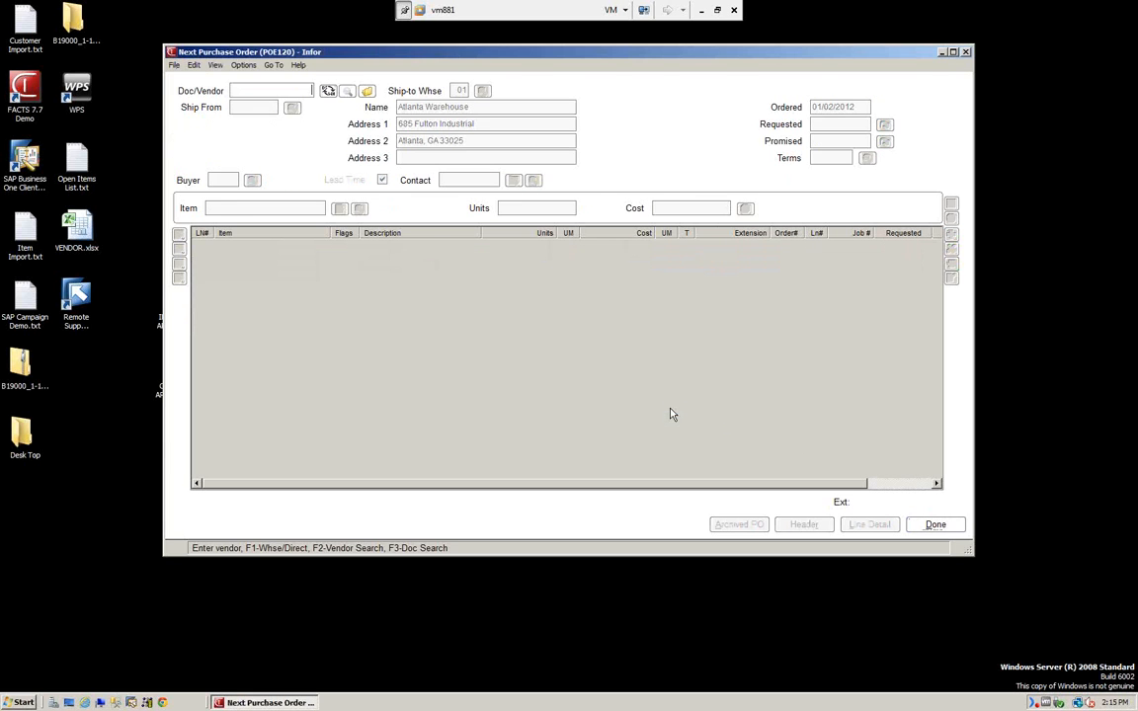
left_click(935, 524)
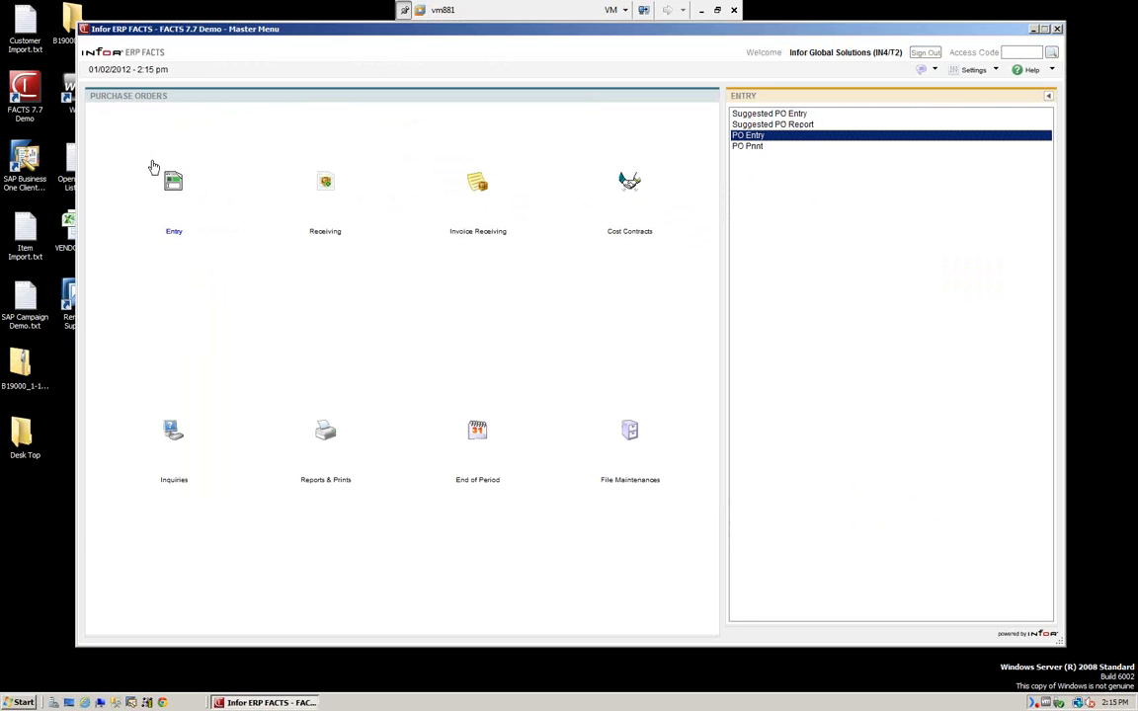
Print purchase order 001365 to file with PO Print and close the printed text.
left_click(752, 148)
double_click(750, 148)
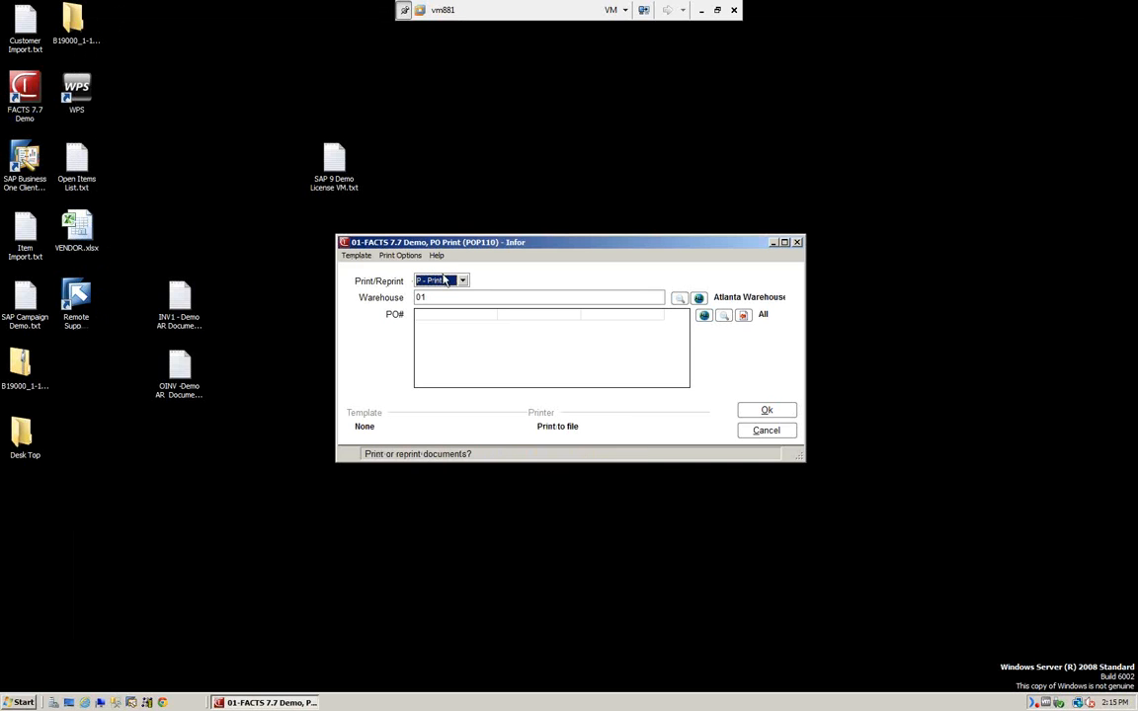
left_click(431, 316)
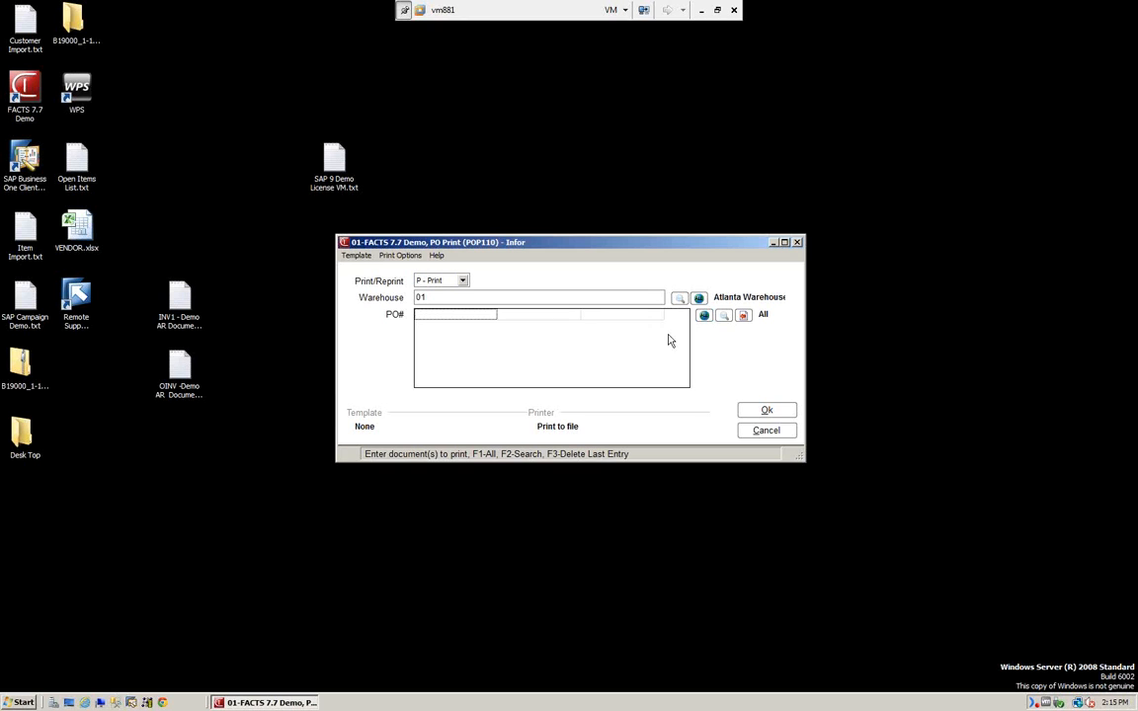
type("001365")
left_click(774, 413)
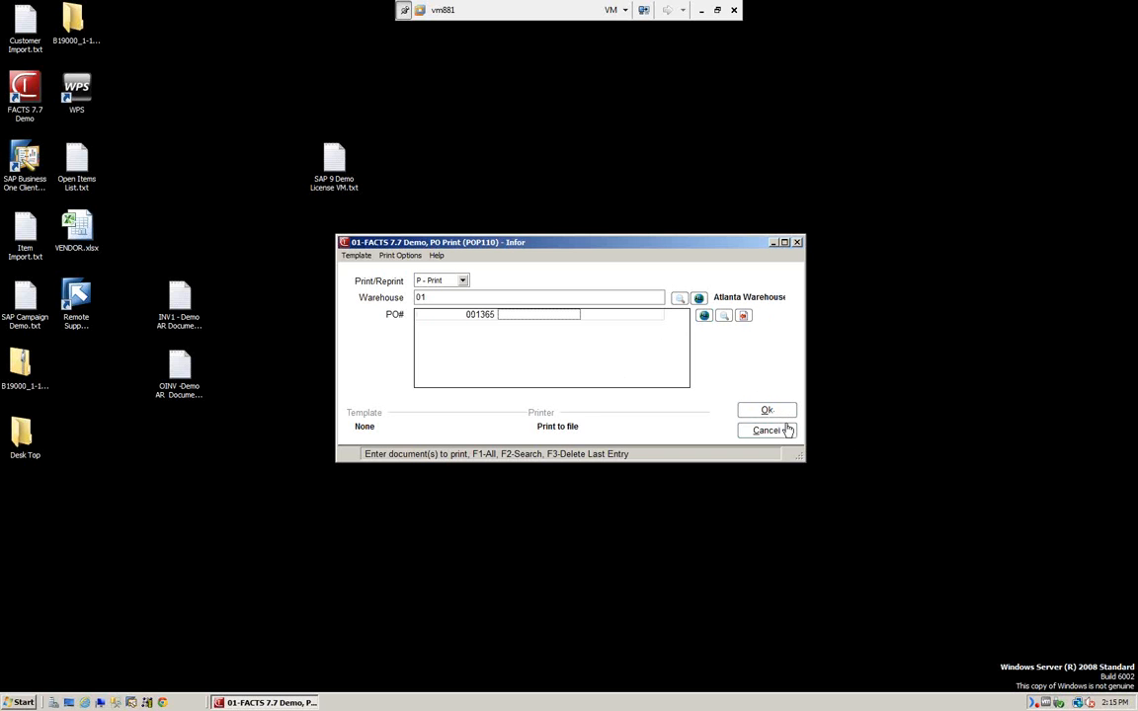
left_click(772, 416)
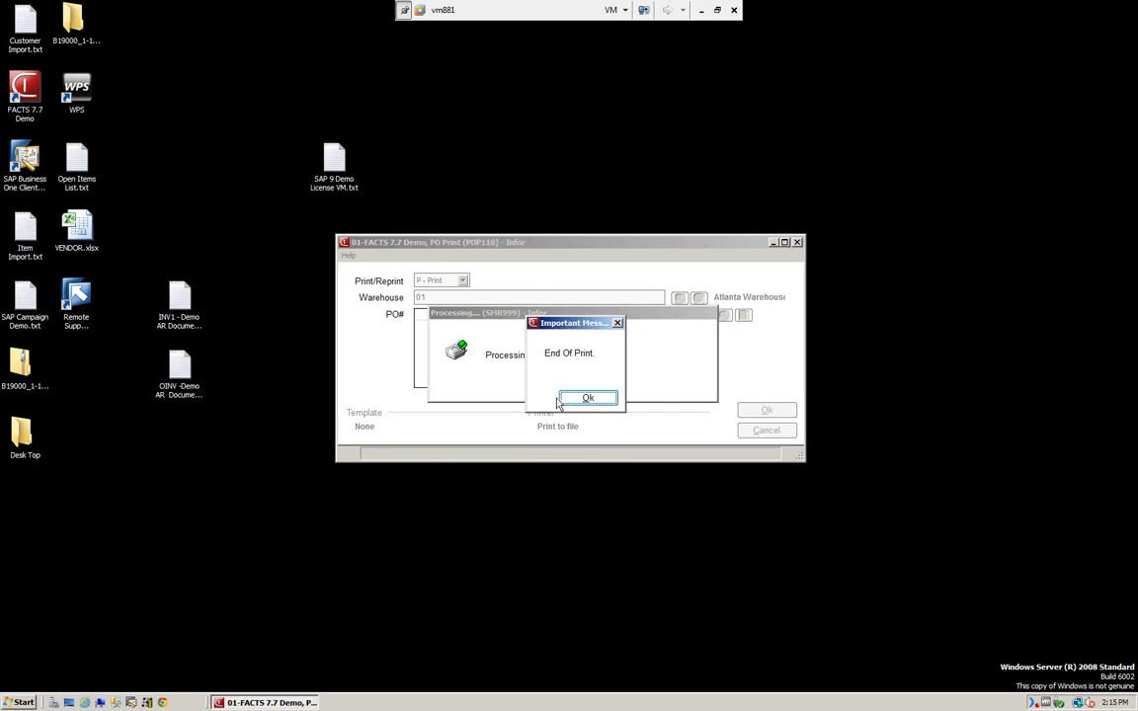
left_click(584, 399)
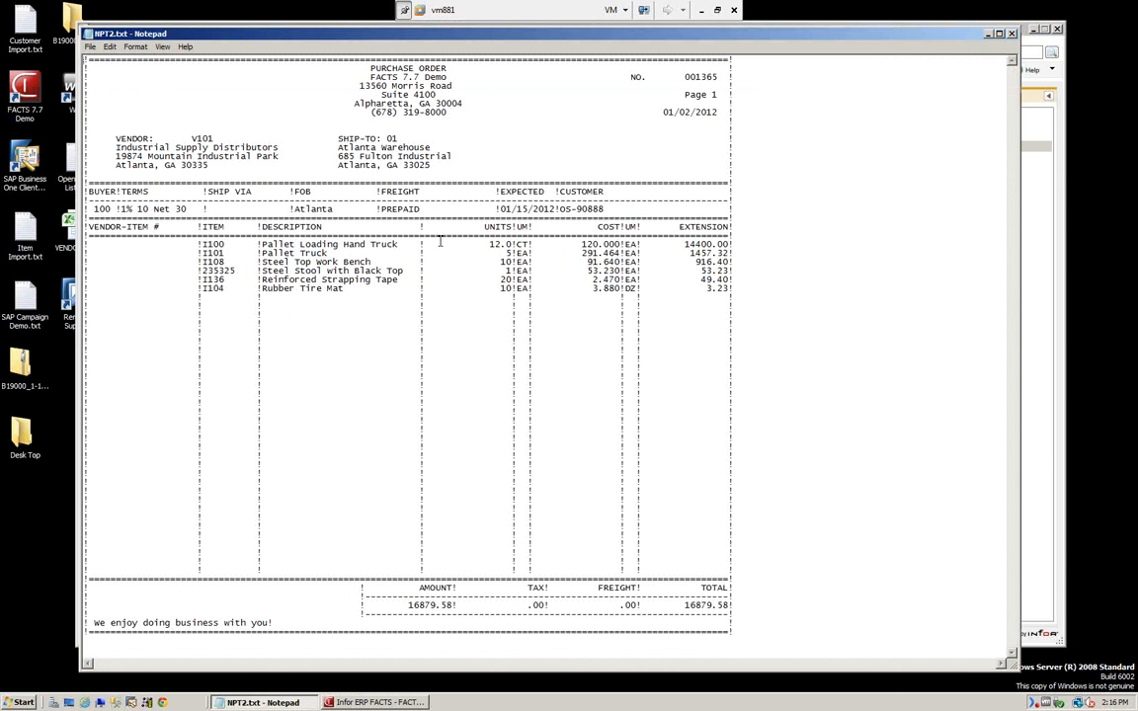
left_click(1012, 35)
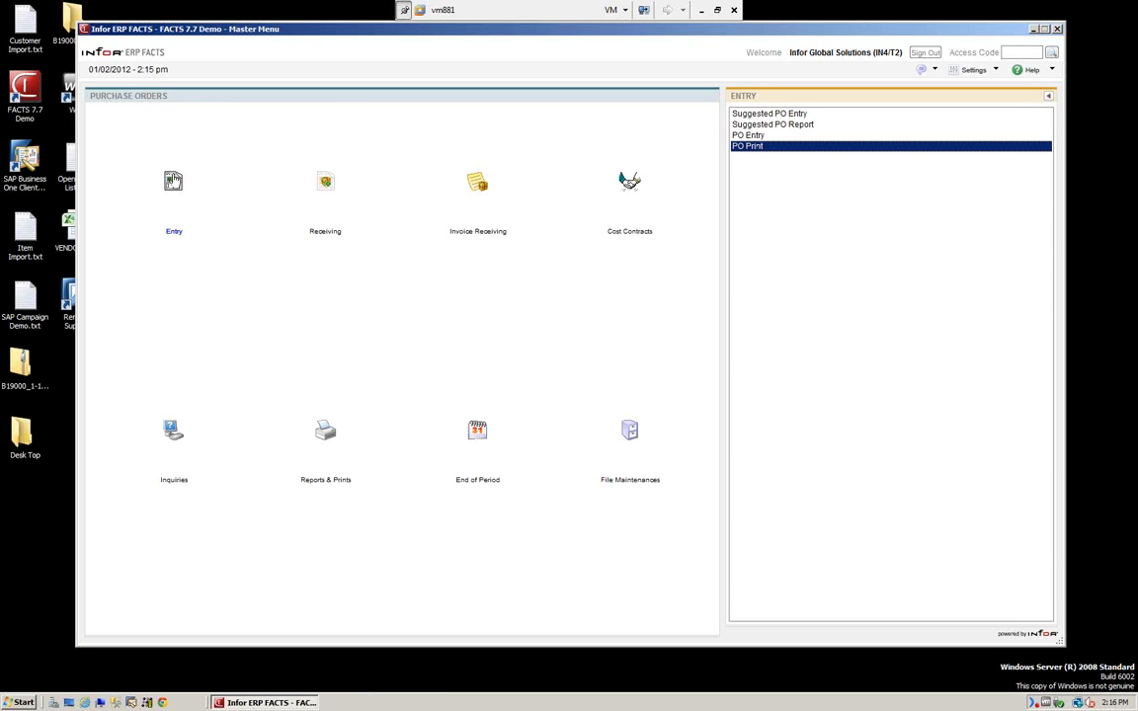
Print the receiving document for PO 001365 and close the report afterwards.
left_click(327, 188)
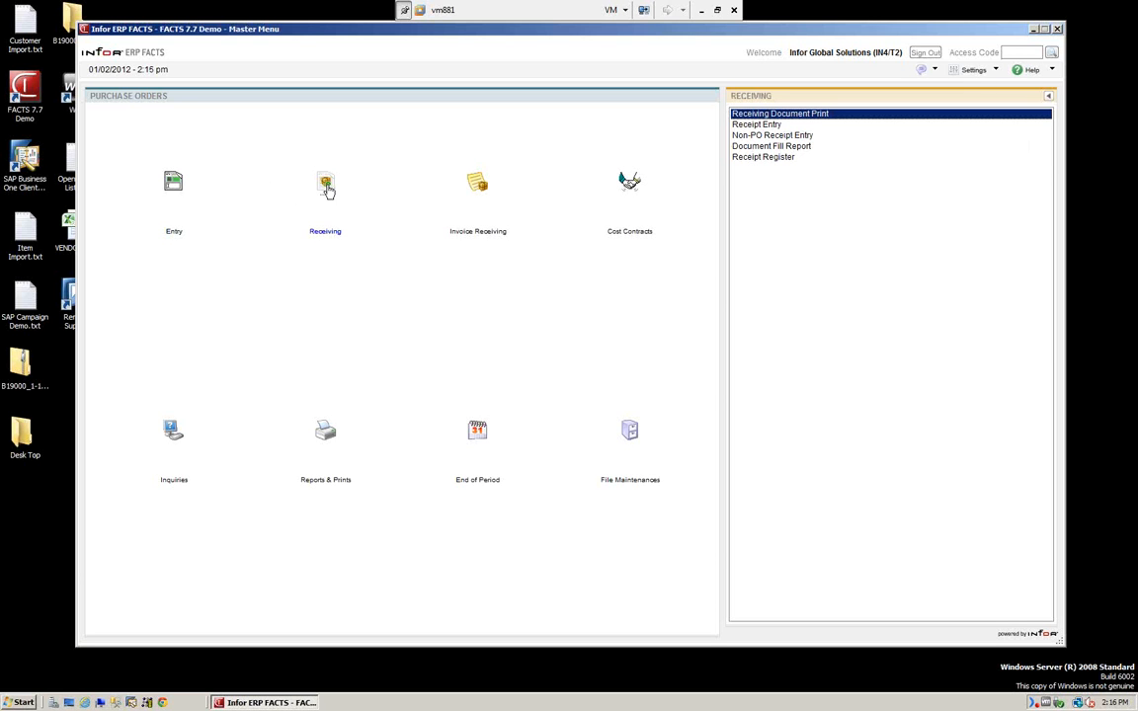
left_click(762, 115)
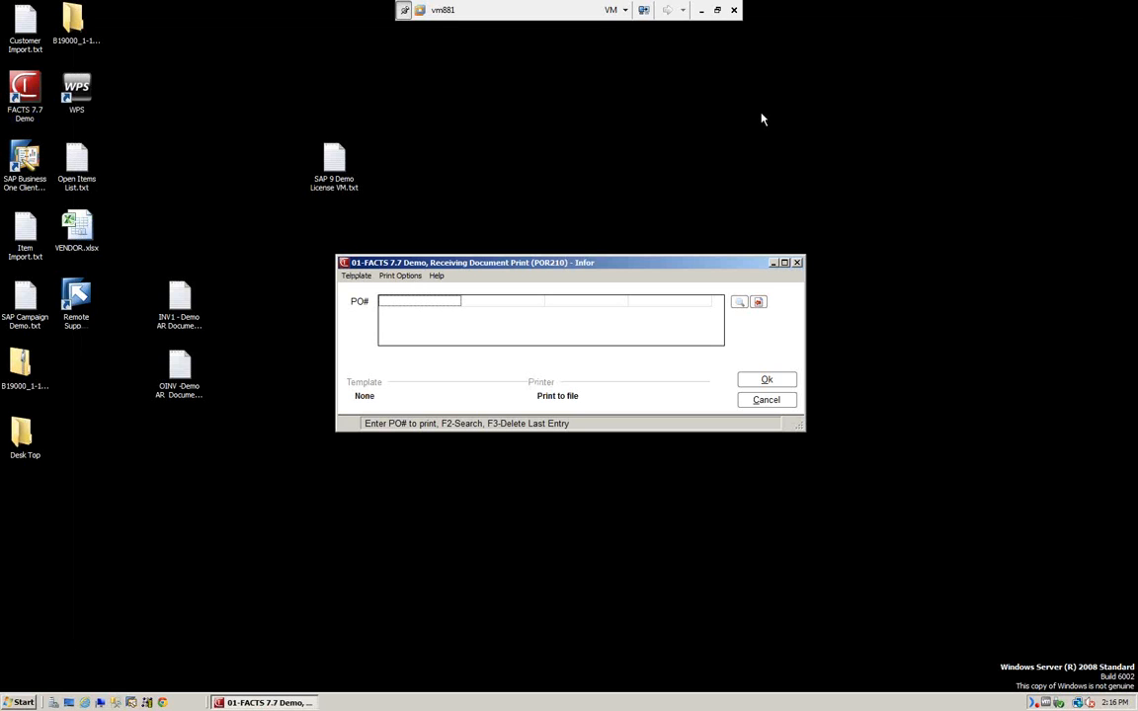
type("001365")
key("Return")
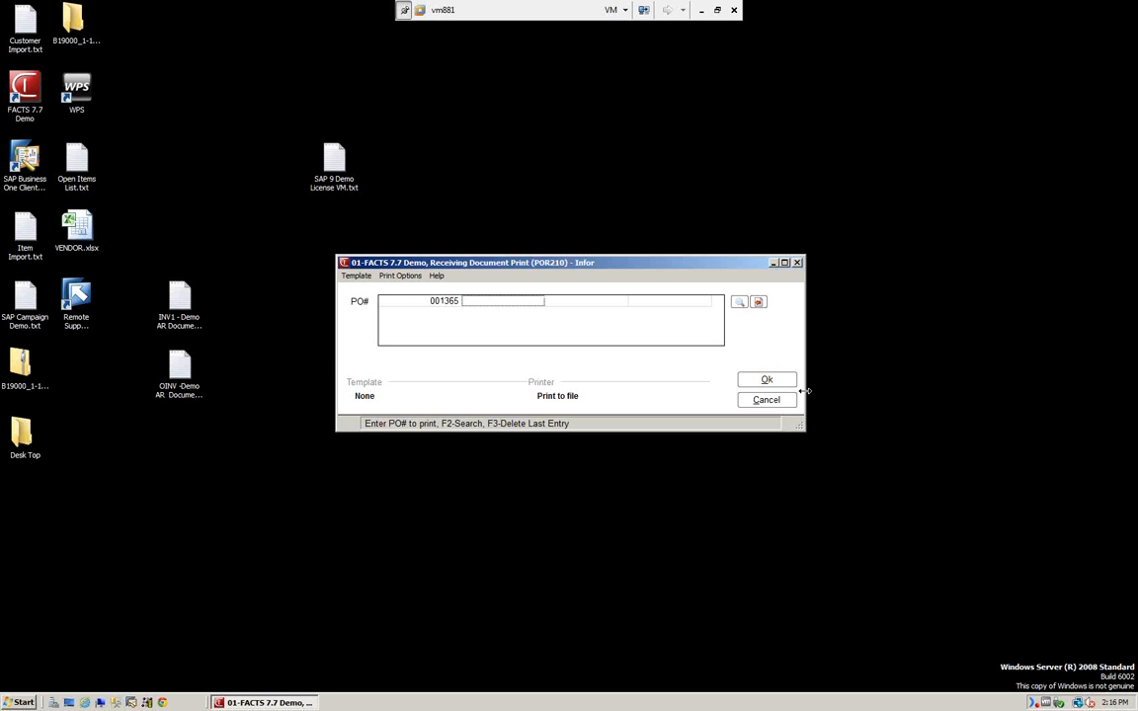
left_click(768, 380)
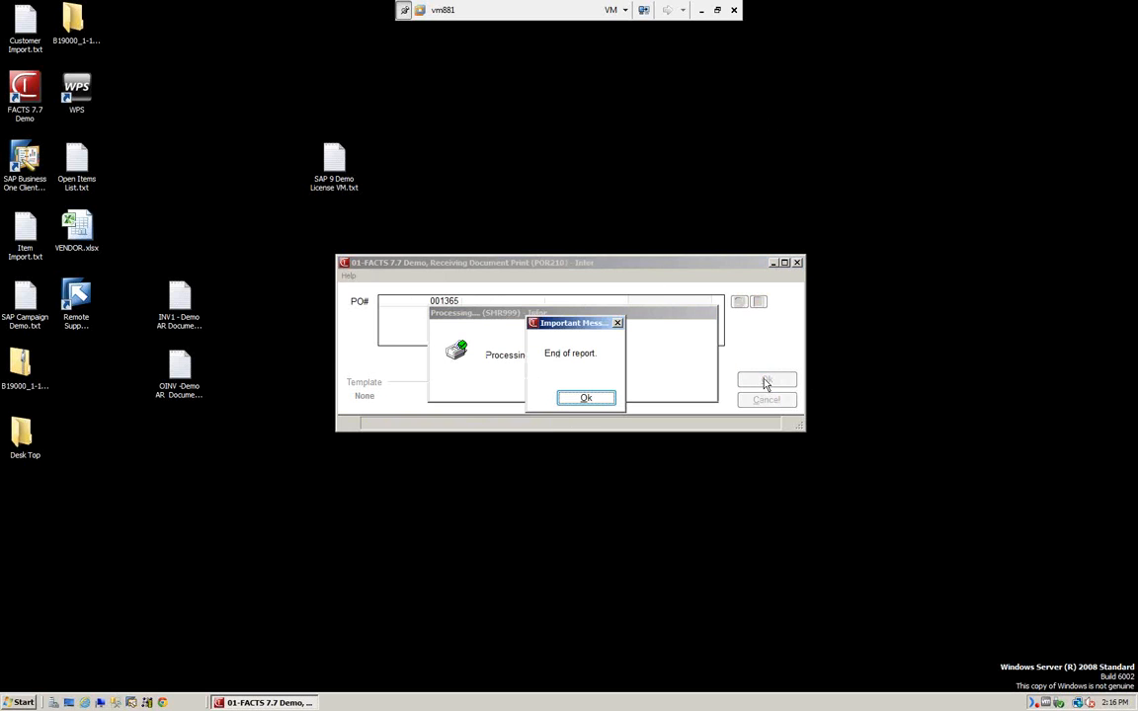
left_click(586, 398)
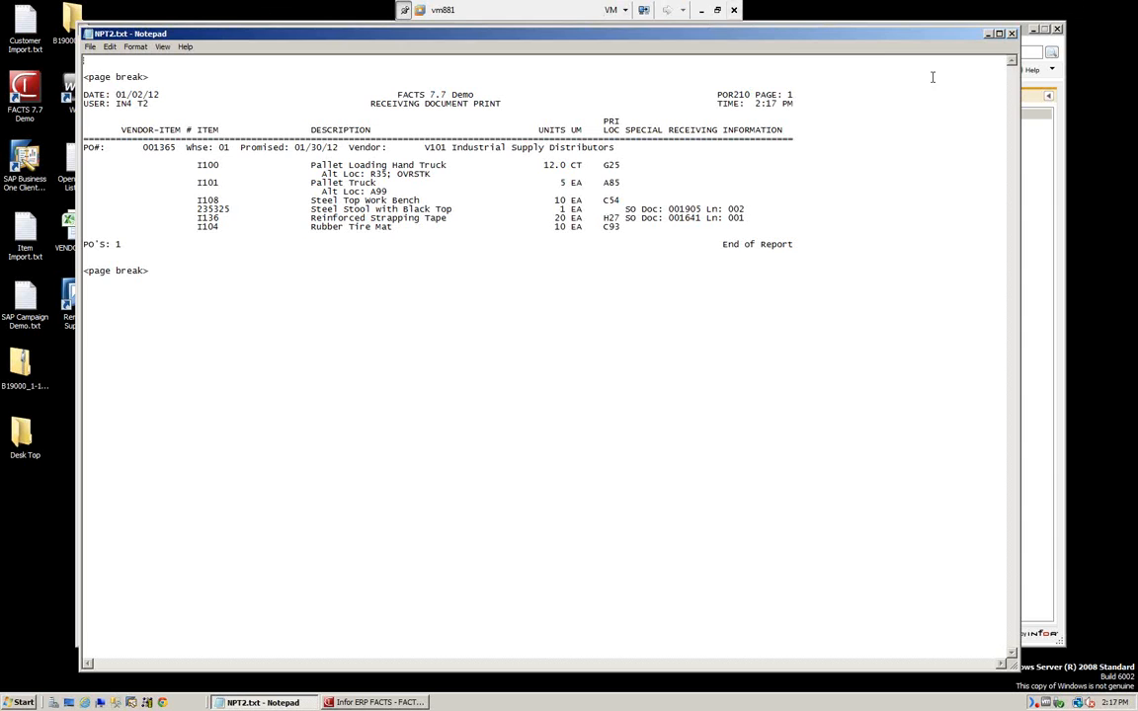
left_click(1013, 34)
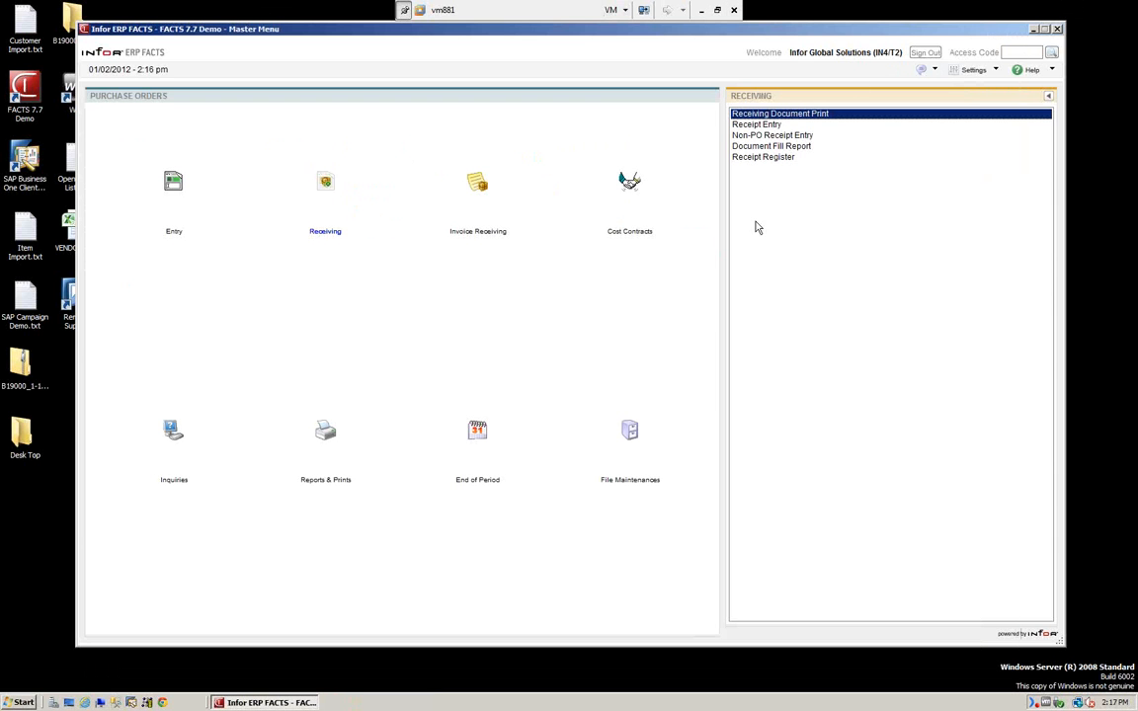
Choose Receipt Entry from the Receiving functions list to bring up PO Receipt Entry (POE210).
left_click(753, 126)
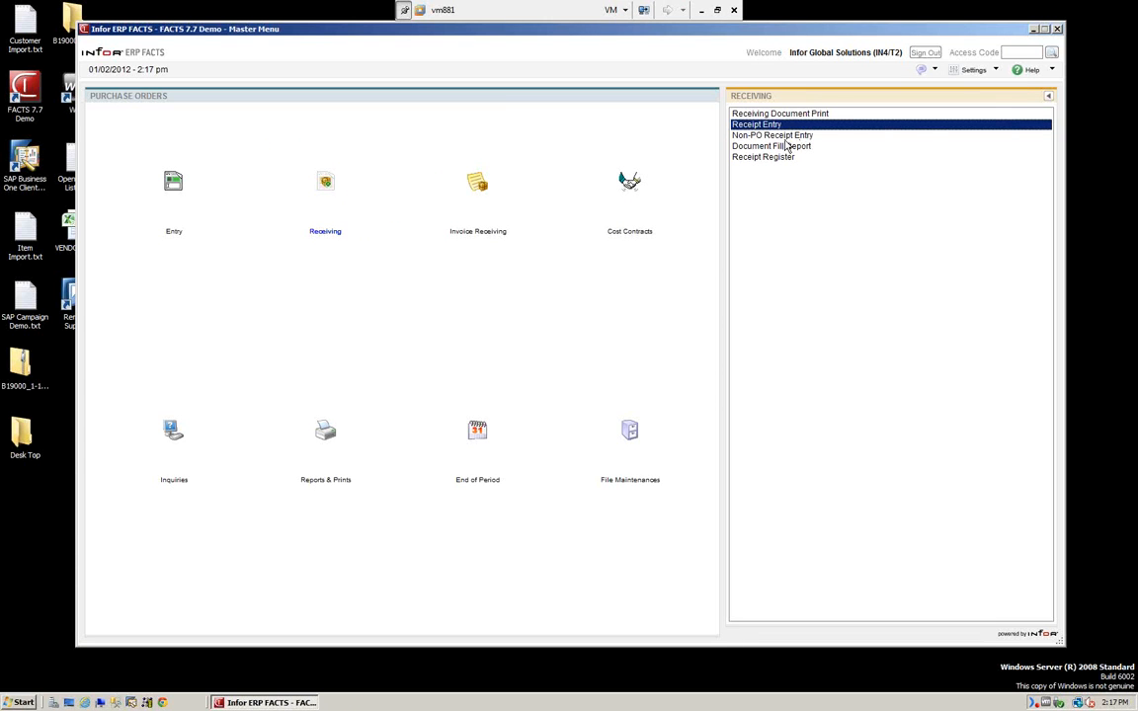
left_click(787, 138)
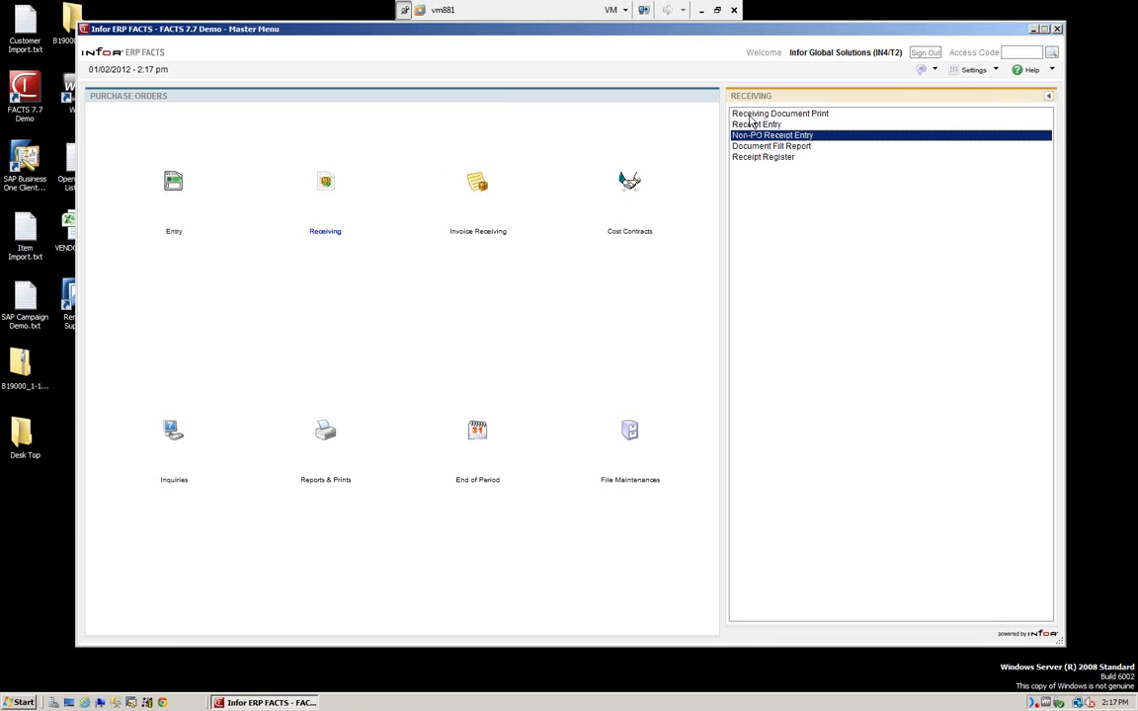
left_click(751, 126)
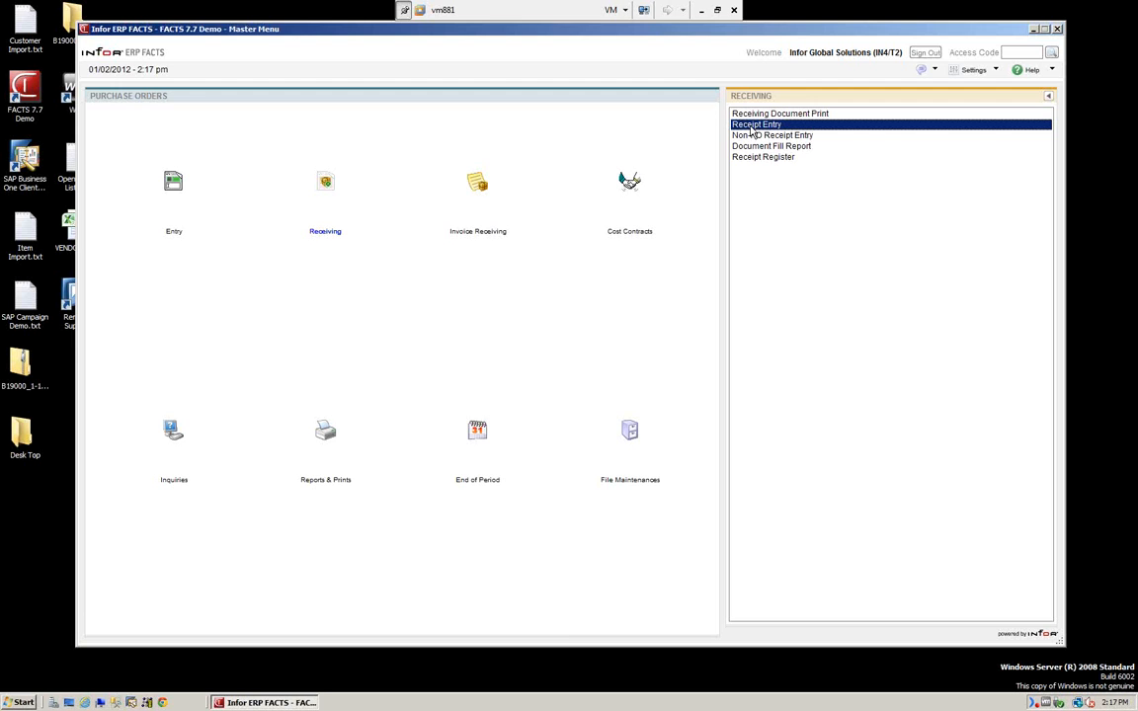
left_click(752, 130)
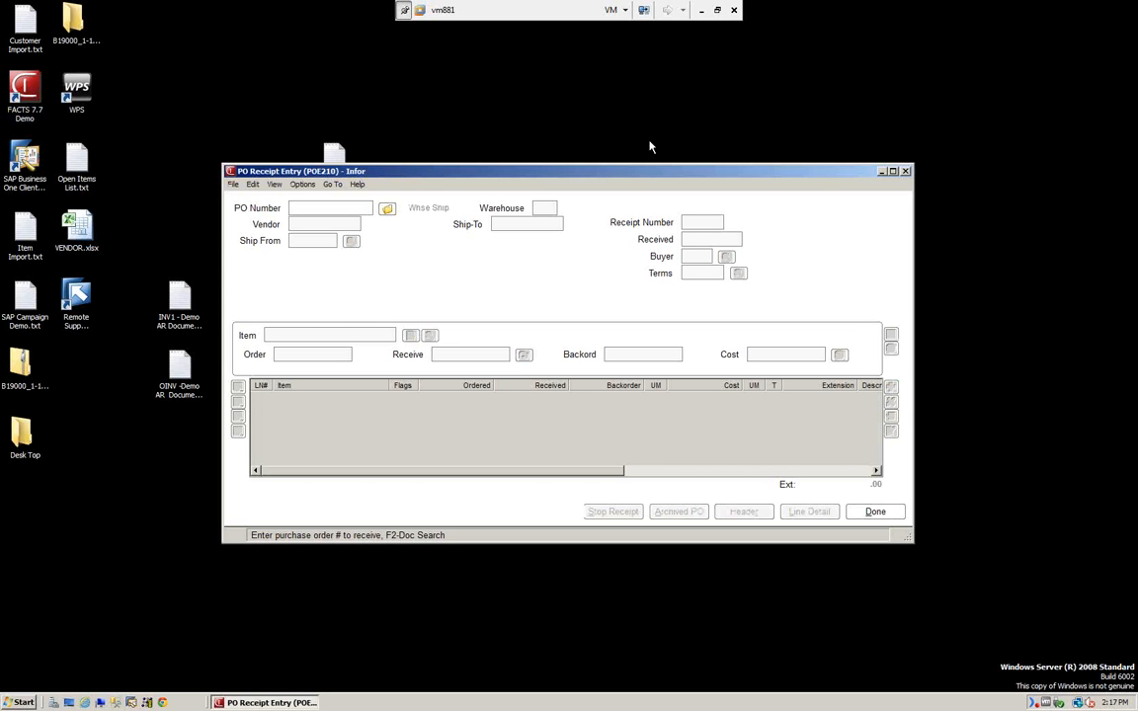
Enlarge the Receipt Entry window and select PO 001365 from the purchase order search.
left_click_drag(524, 171, 489, 81)
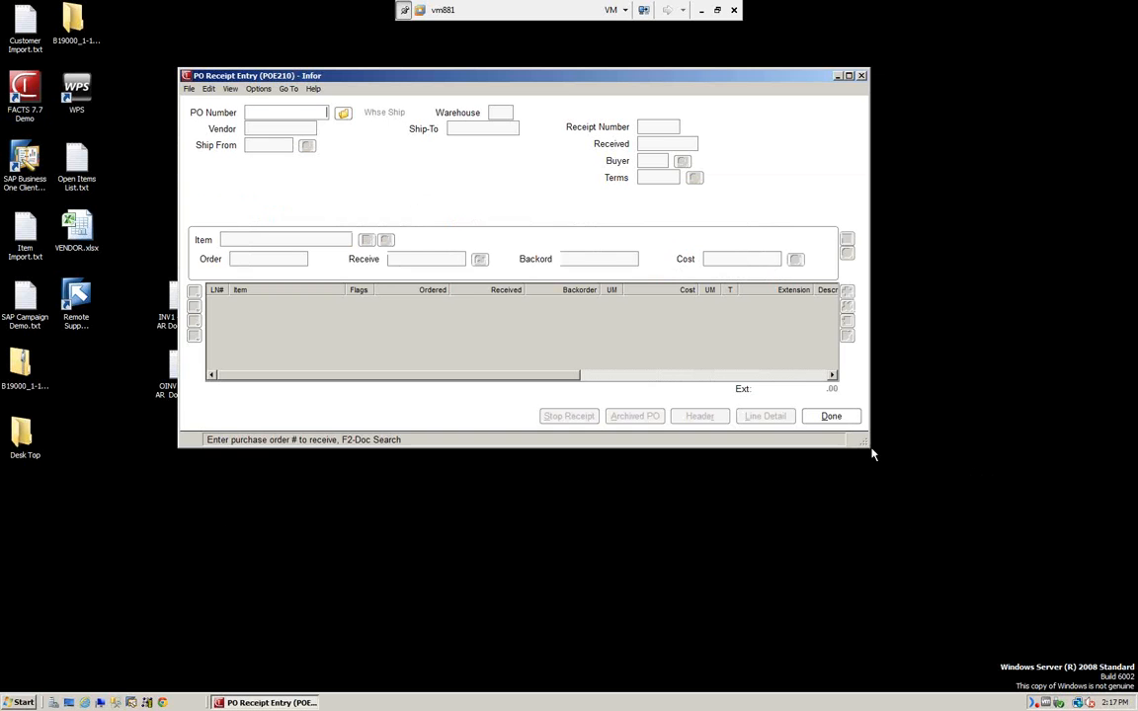
left_click_drag(867, 446, 1009, 559)
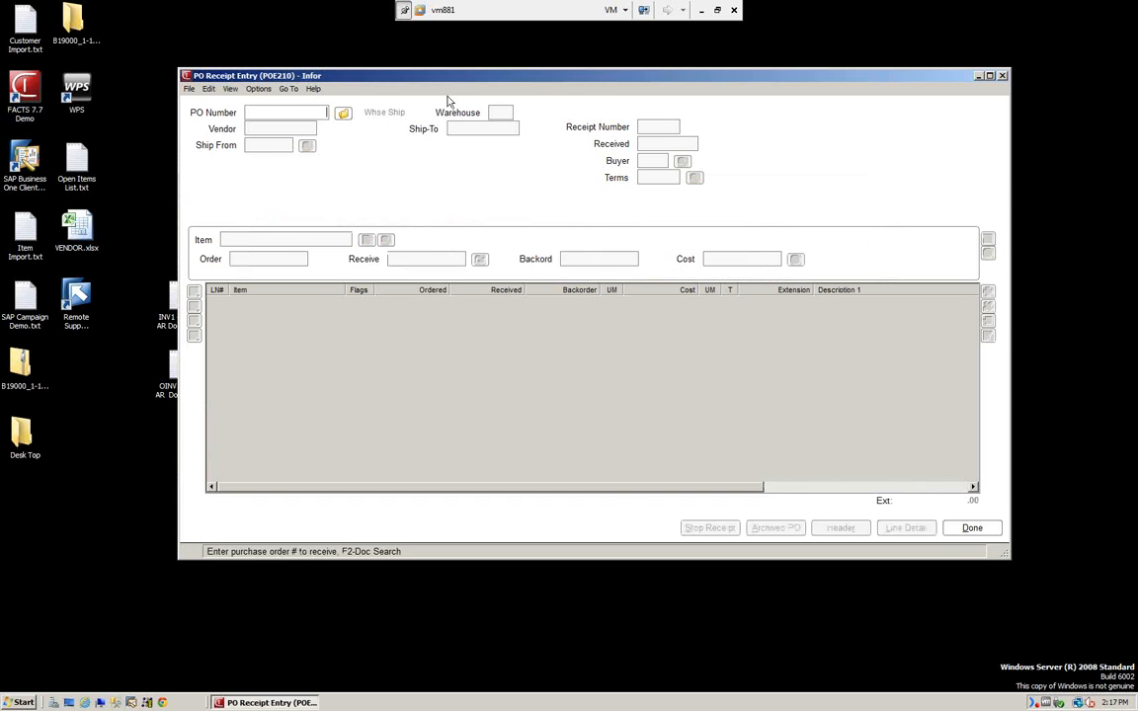
left_click(343, 113)
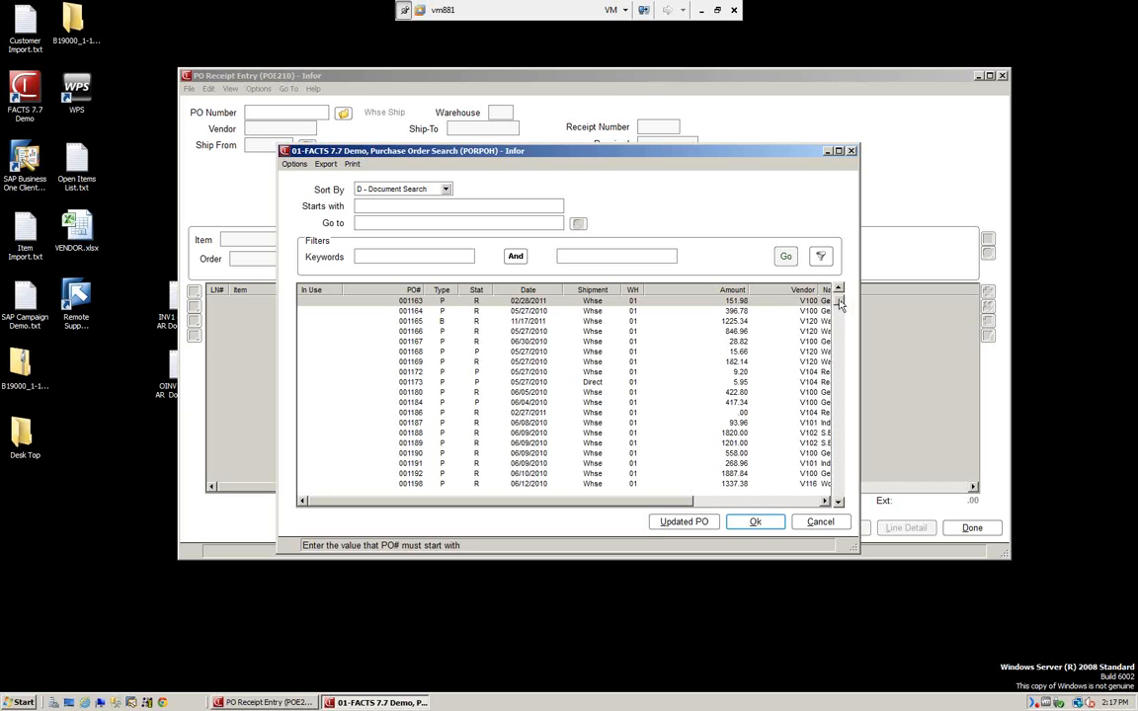
left_click_drag(839, 302, 842, 411)
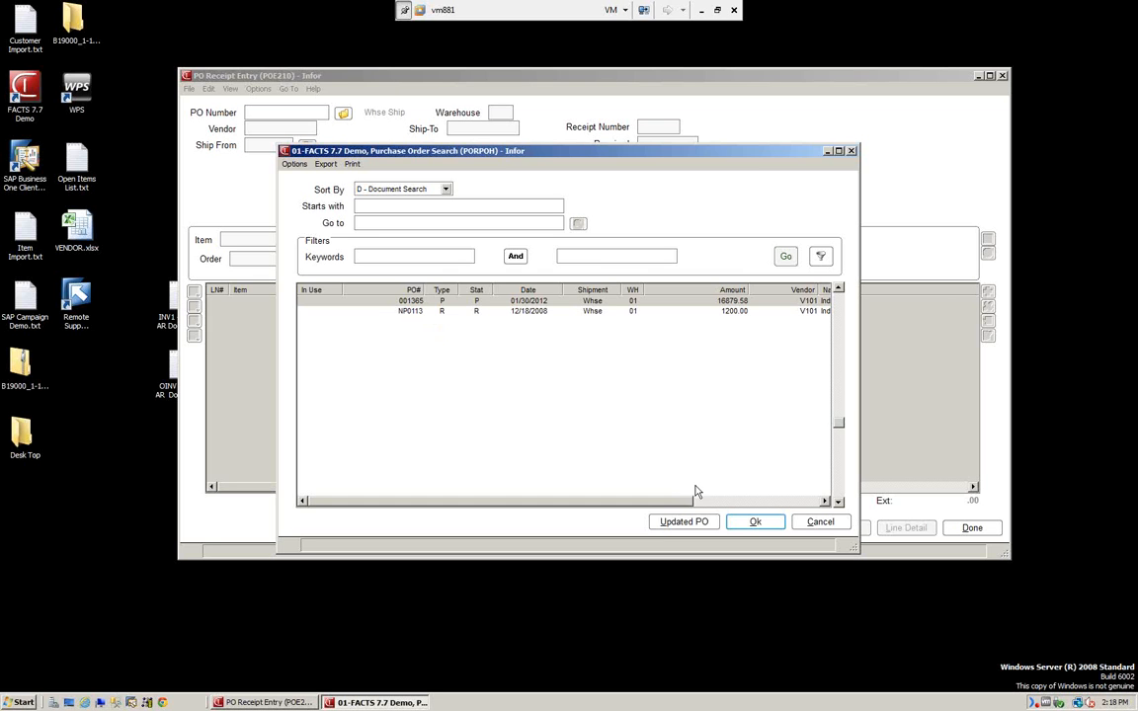
left_click(754, 523)
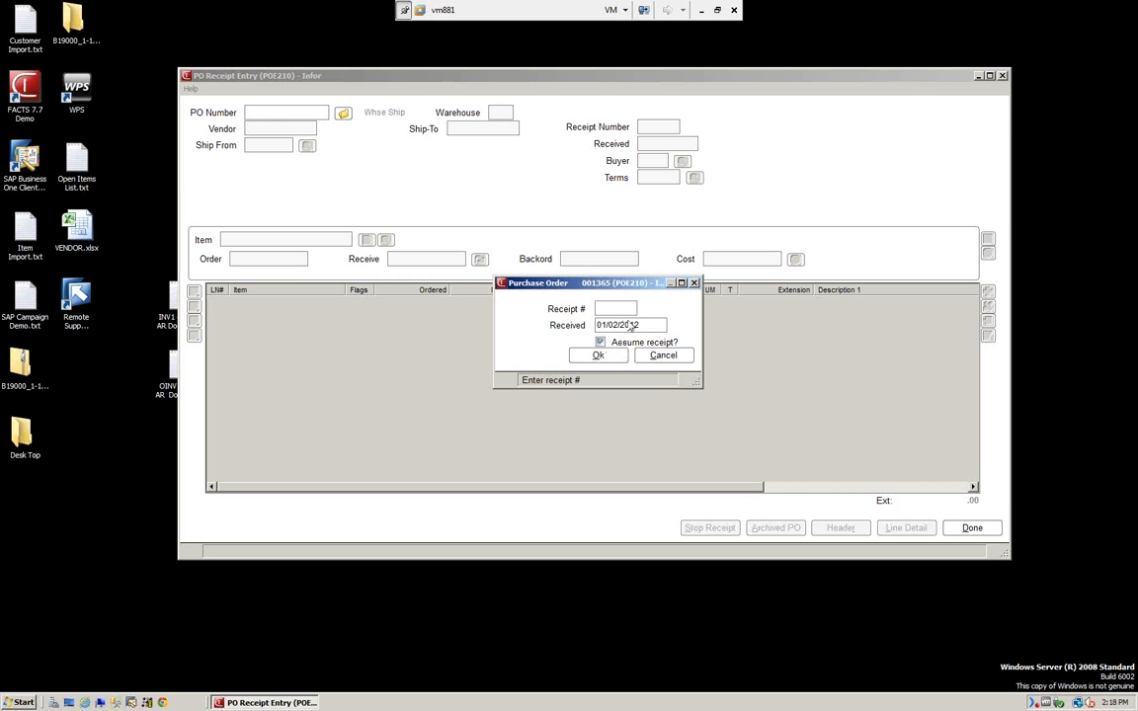
Enter receipt number 1, confirm the received date, and dismiss the vendor's important notes.
type("1")
left_click(610, 360)
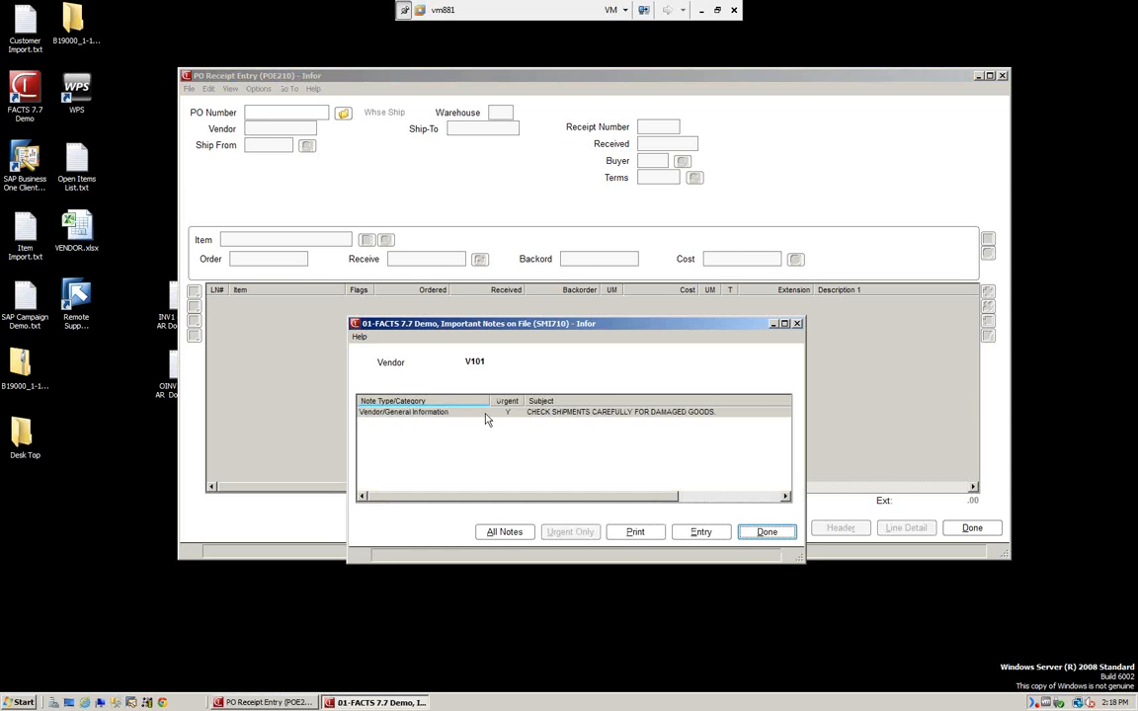
left_click(766, 533)
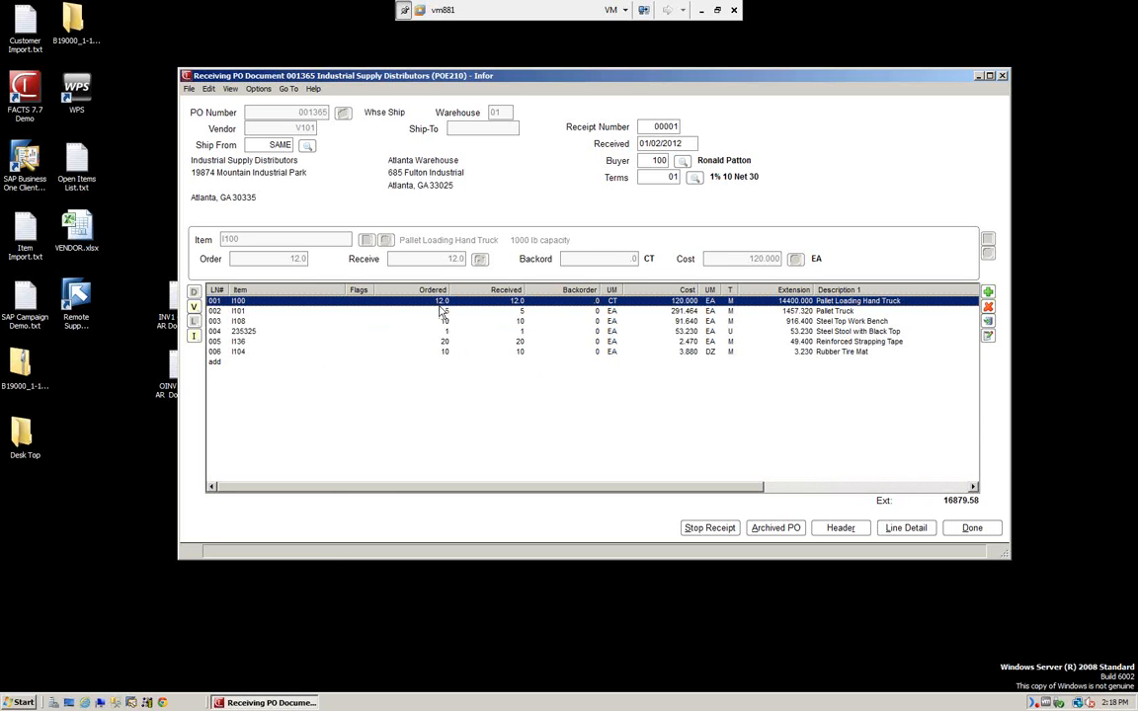
Change line 001's received quantity from 12.0 to 10, leaving 2.0 backordered, with no job number.
double_click(236, 303)
left_click_drag(447, 260, 513, 262)
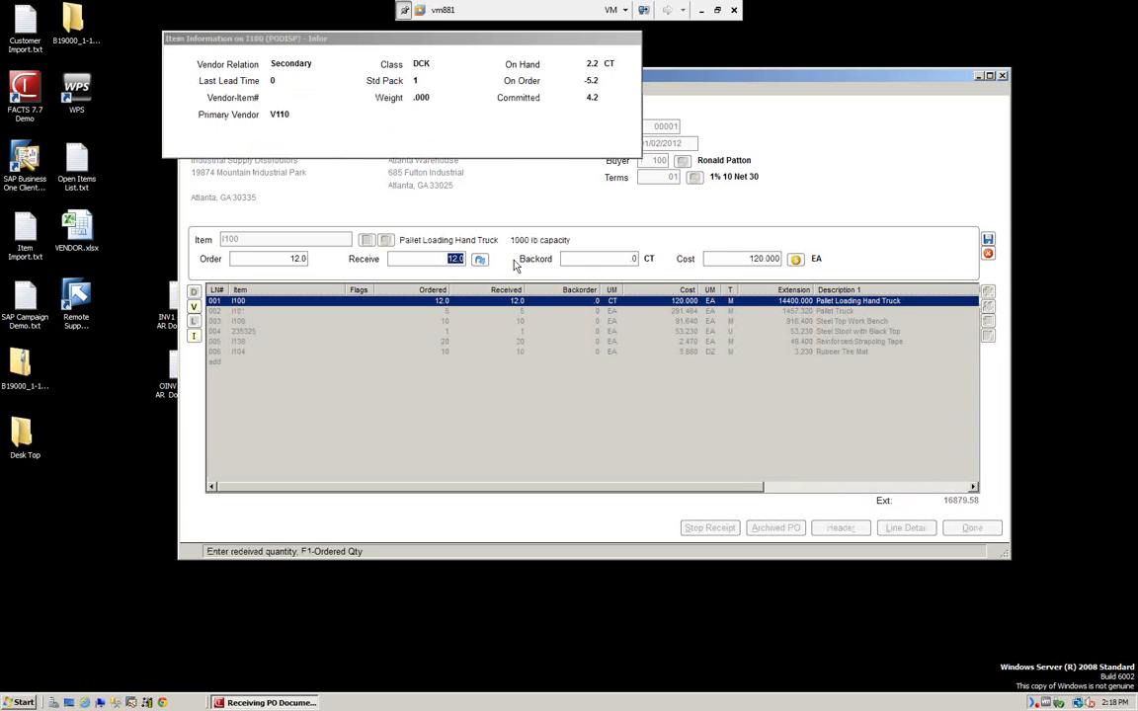
type("10")
key("Return")
key("Return")
key("Return")
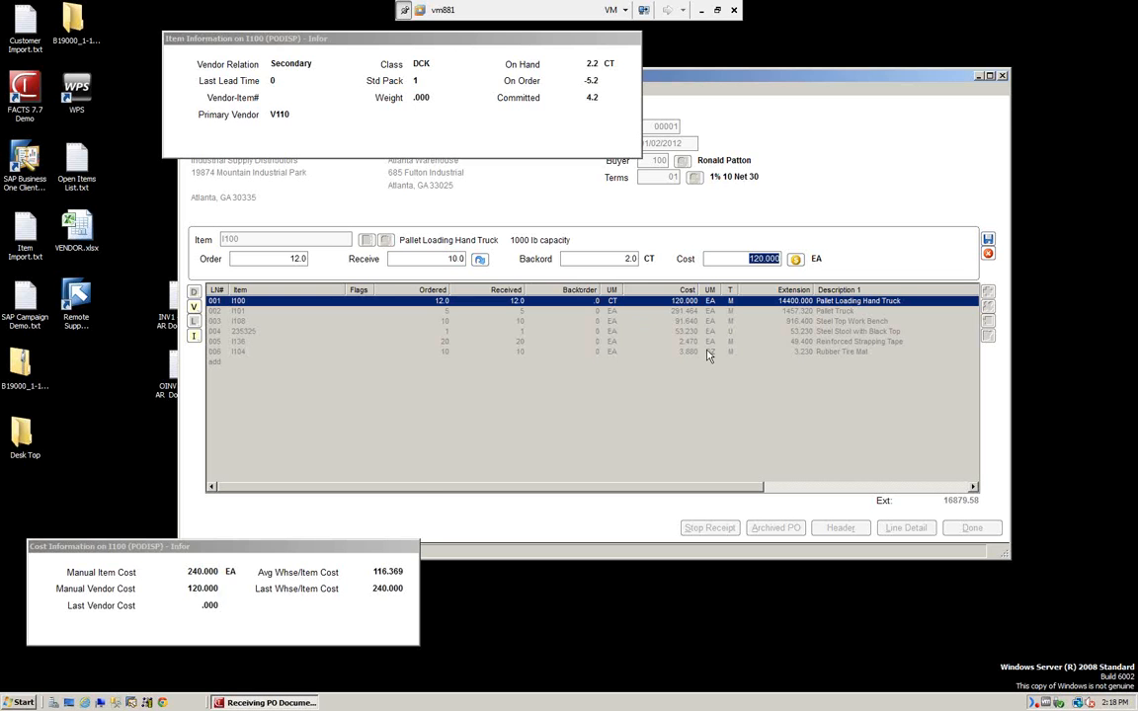
key("Return")
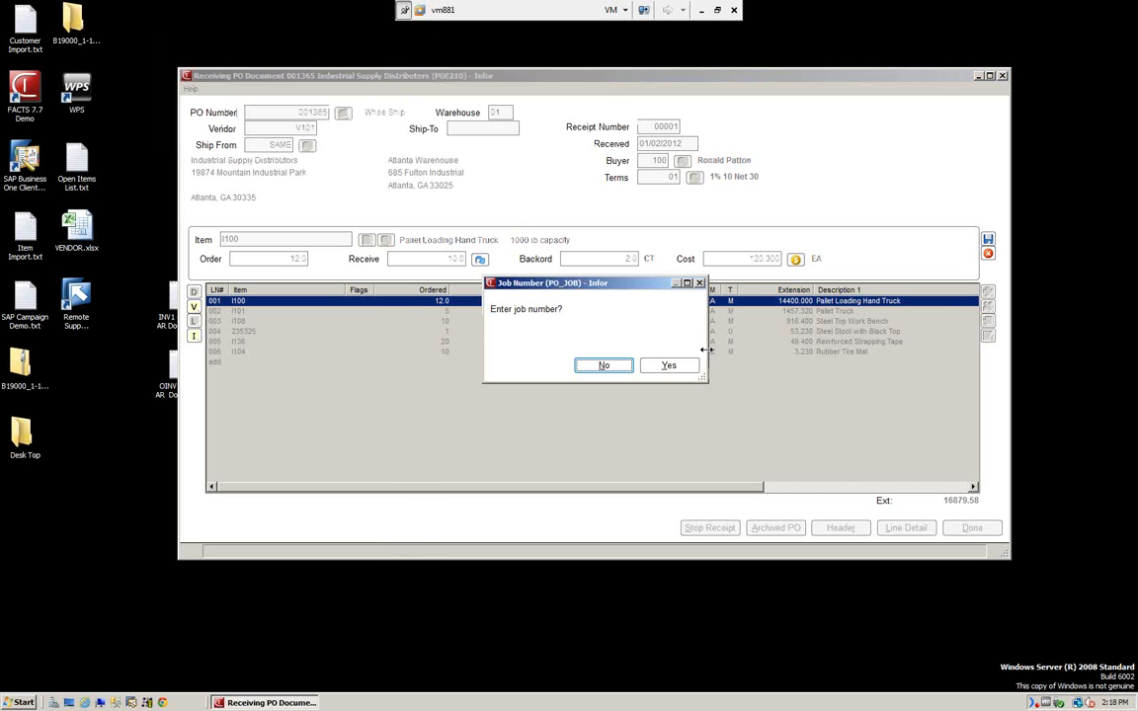
left_click(604, 367)
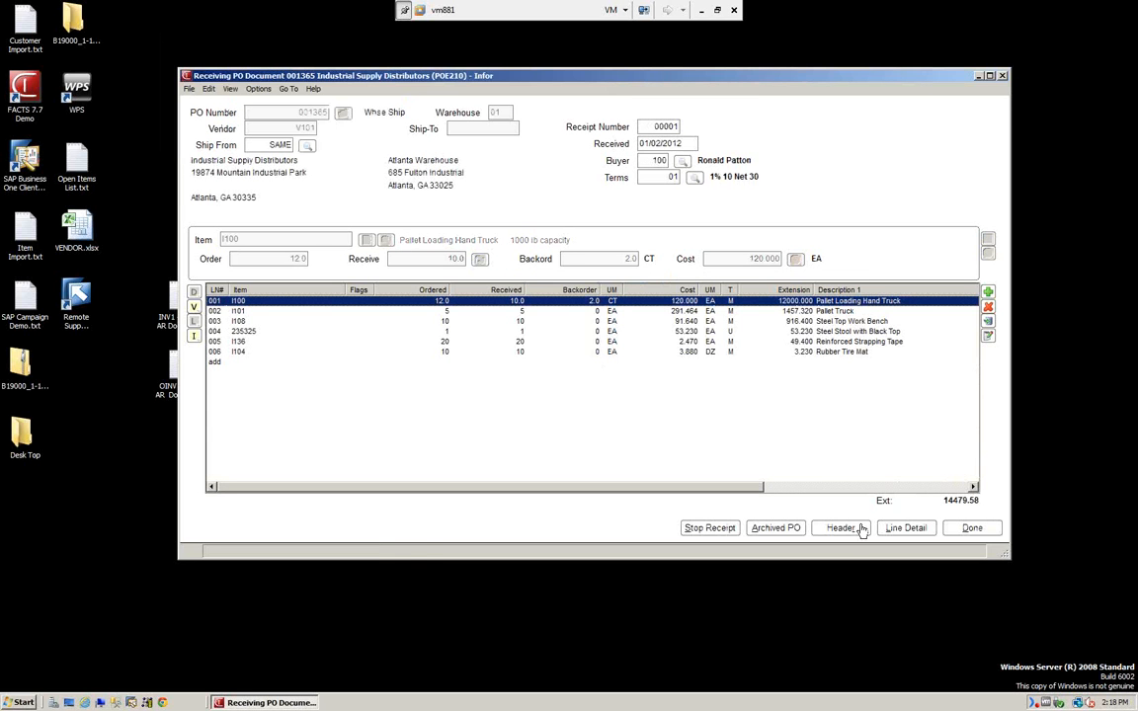
left_click(210, 90)
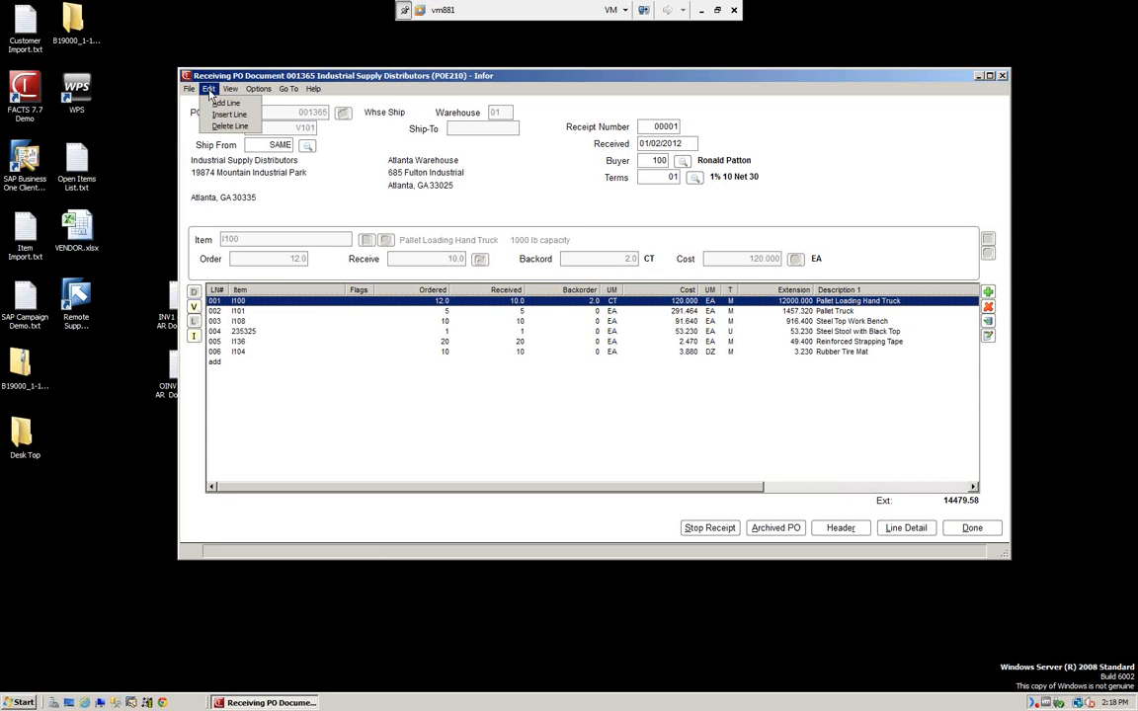
mouse_move(231, 90)
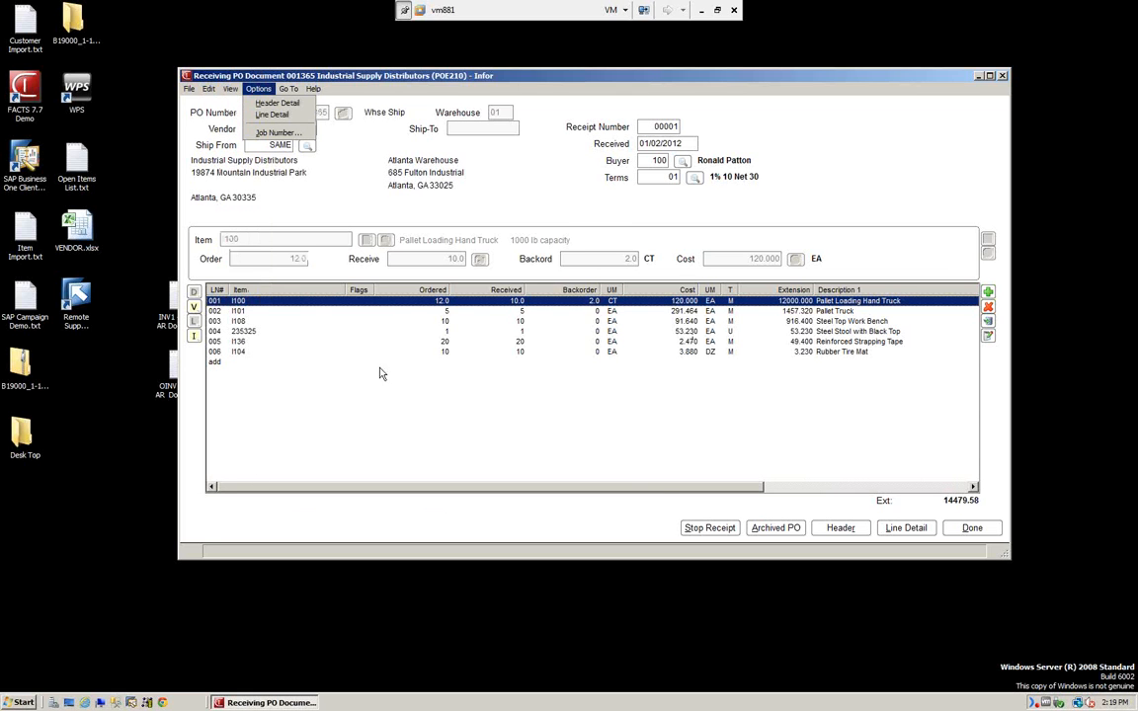
Review and close the item I100 and vendor notes, then finish receiving PO 001365.
left_click(194, 309)
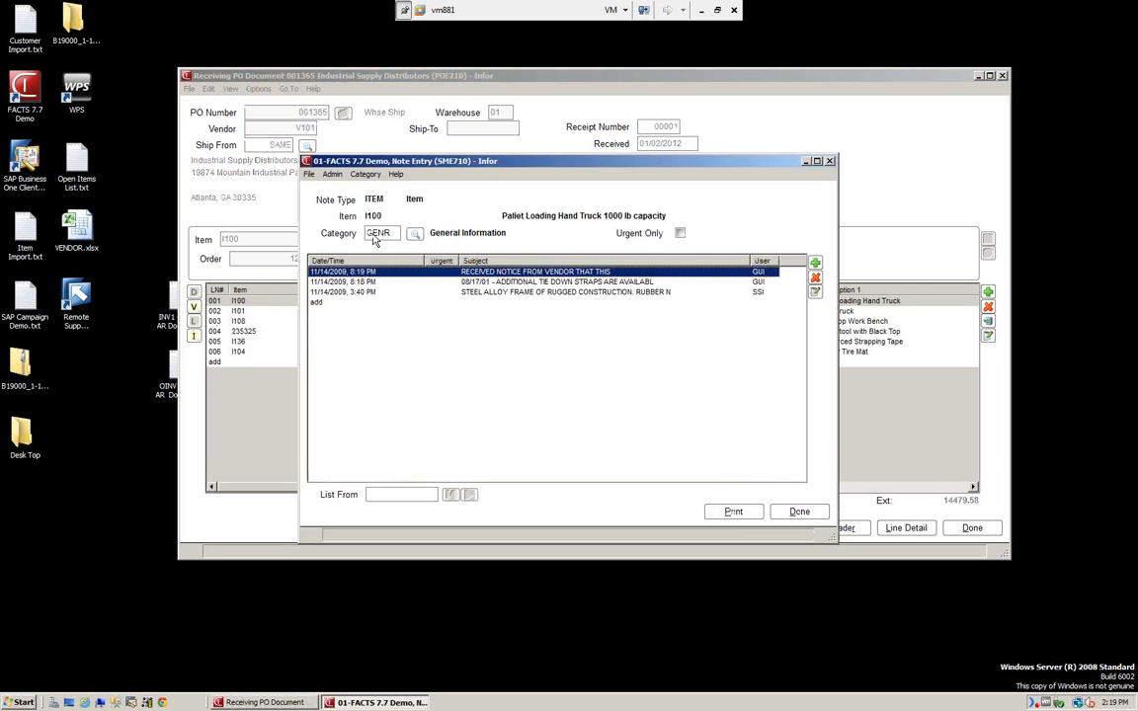
left_click(801, 512)
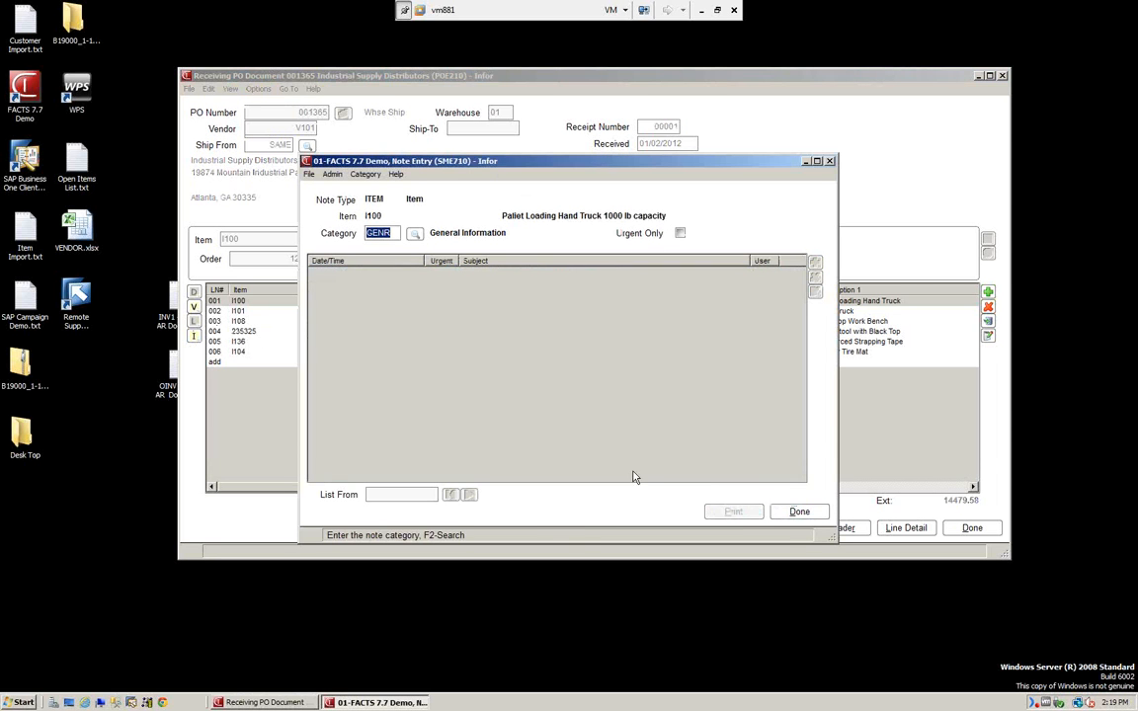
left_click(801, 512)
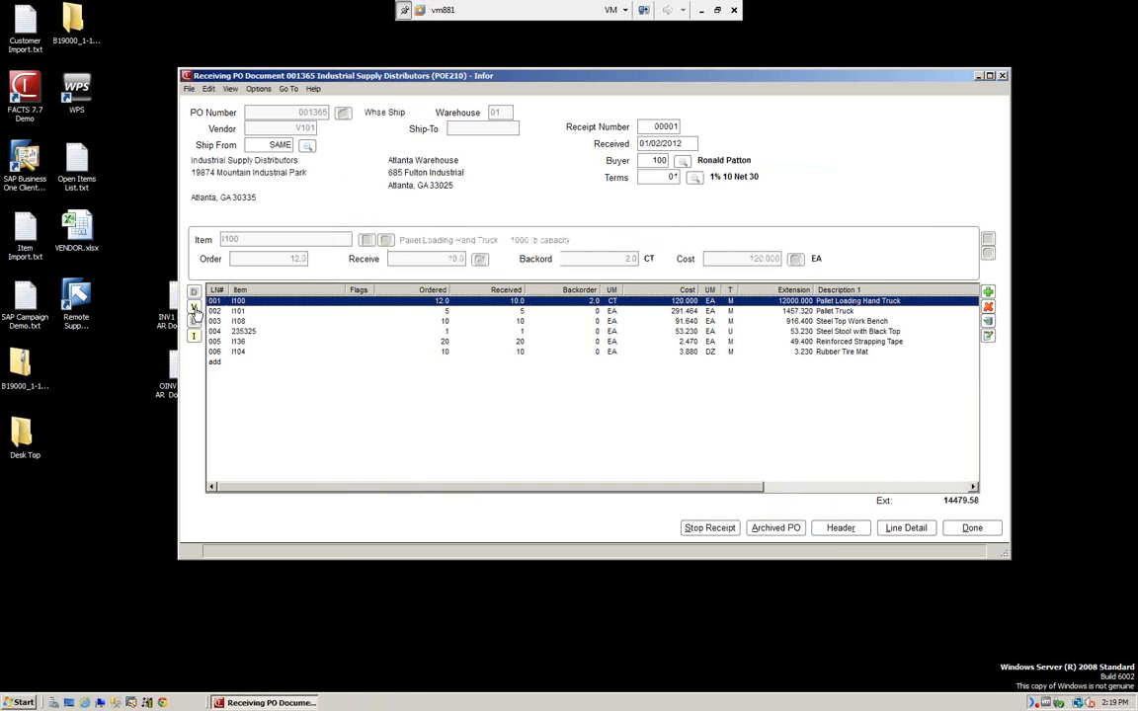
left_click(194, 292)
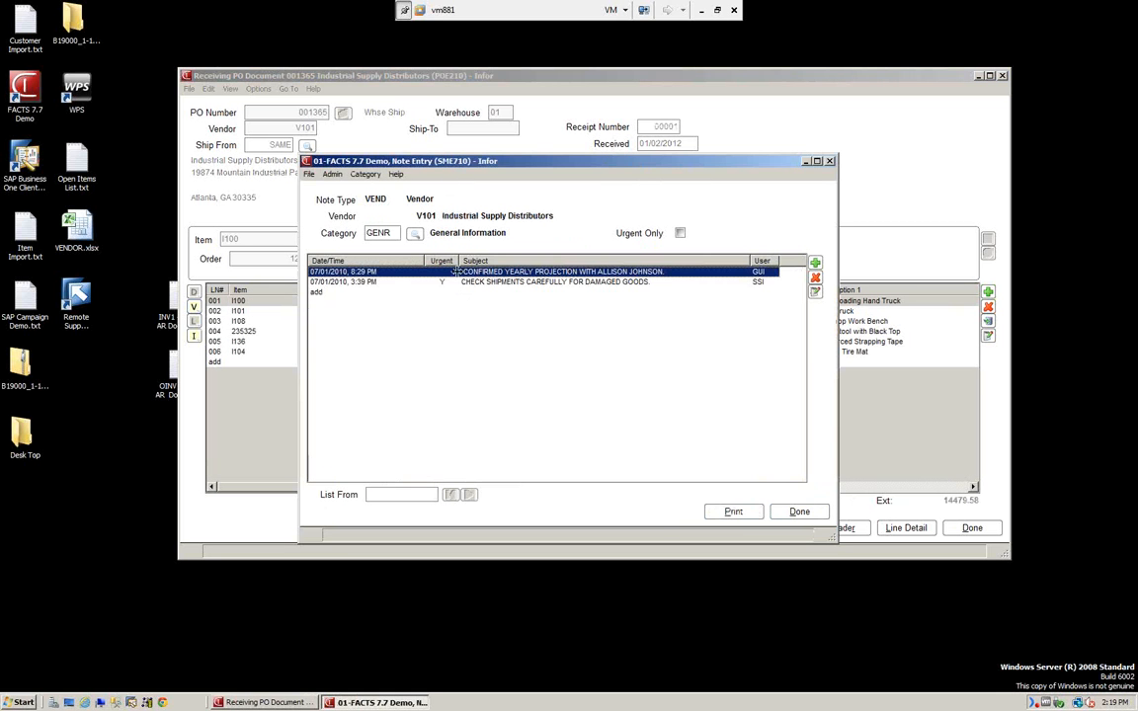
left_click(801, 511)
left_click(799, 512)
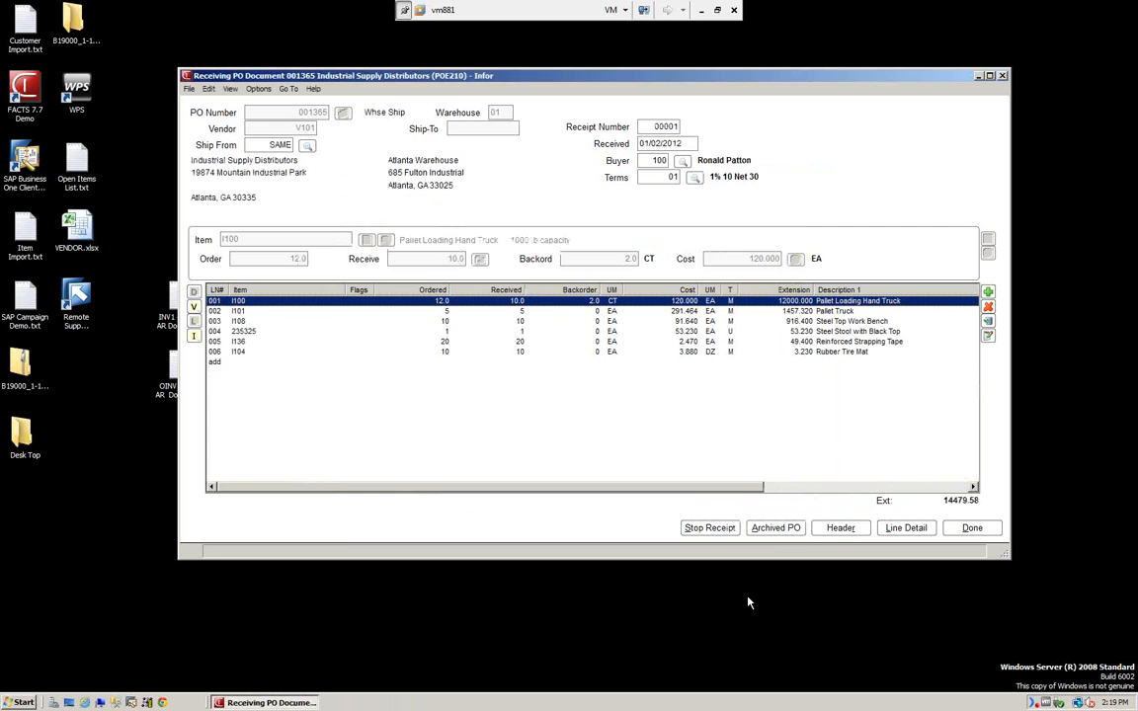
left_click(972, 529)
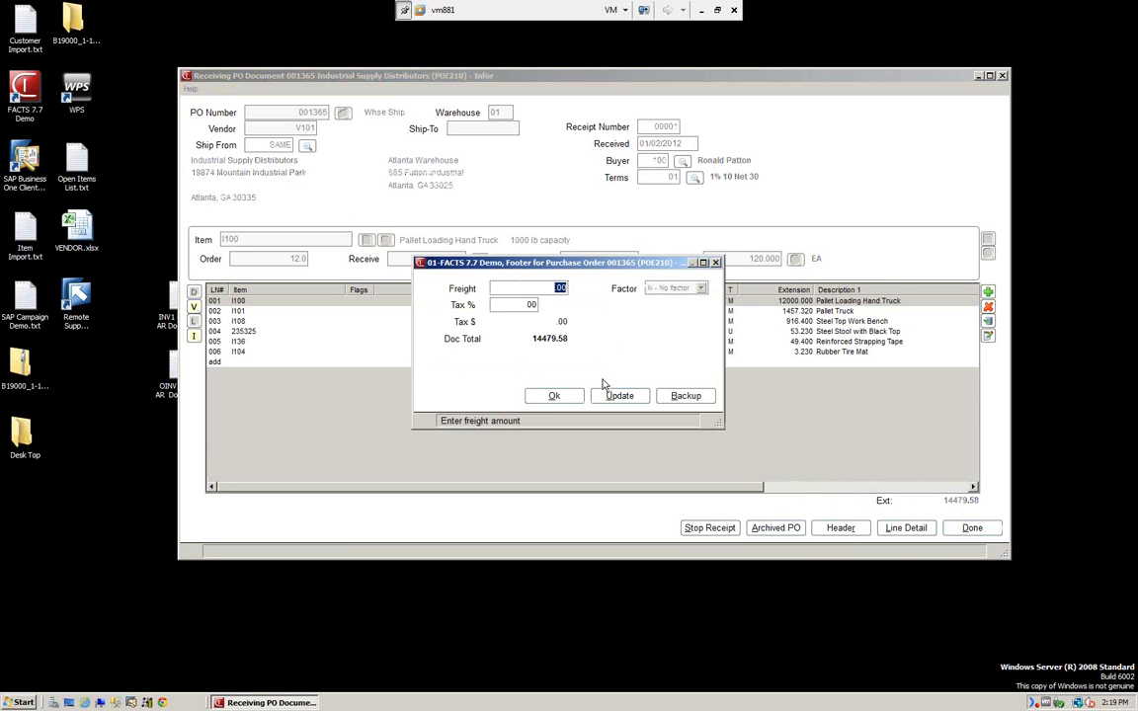
Accept the 14479.58 footer to save the receipt, then reload PO 001365 from the lookup.
left_click(554, 395)
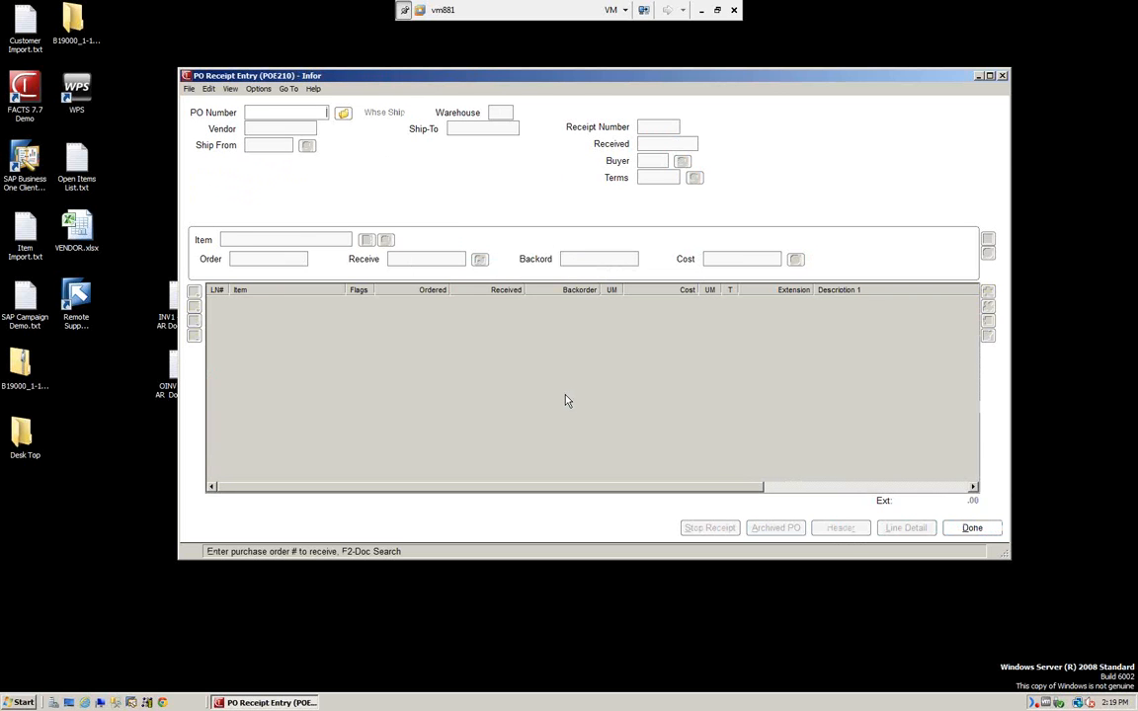
left_click(343, 114)
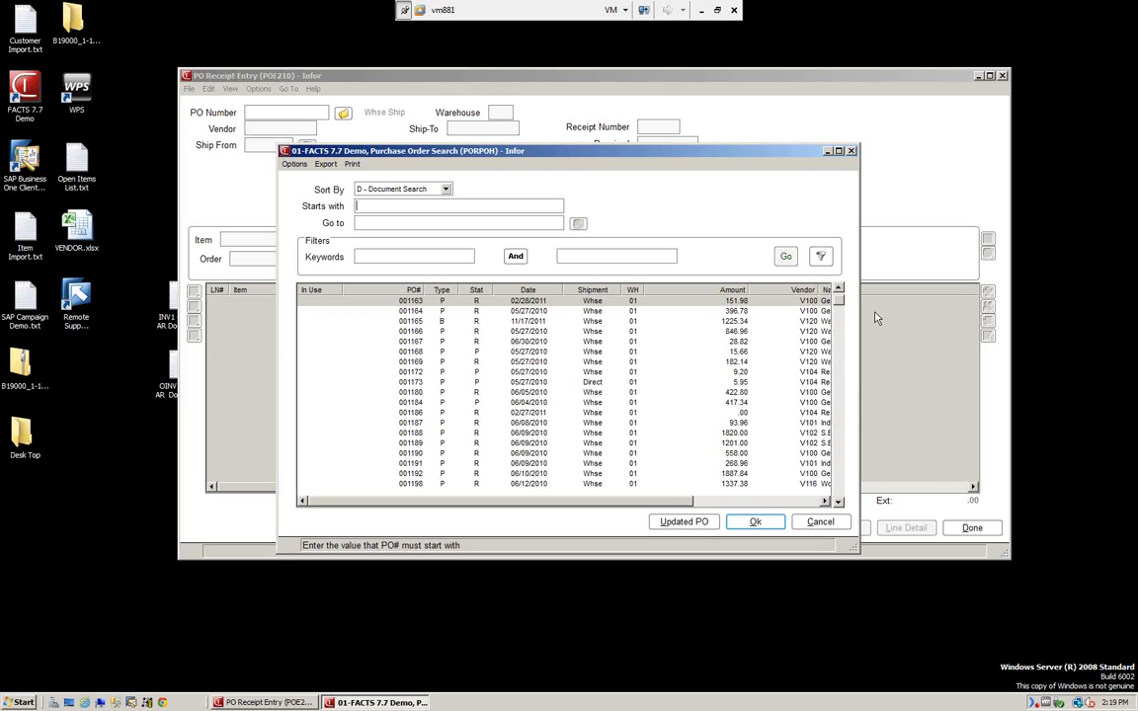
left_click_drag(840, 299, 832, 359)
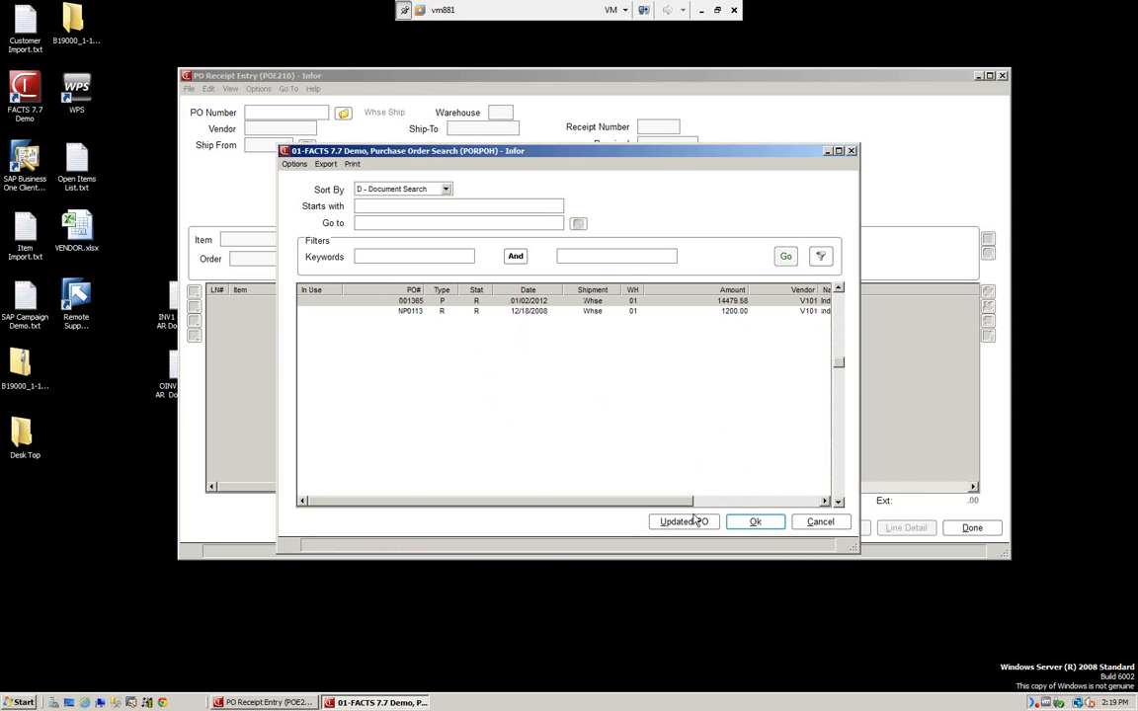
left_click(763, 523)
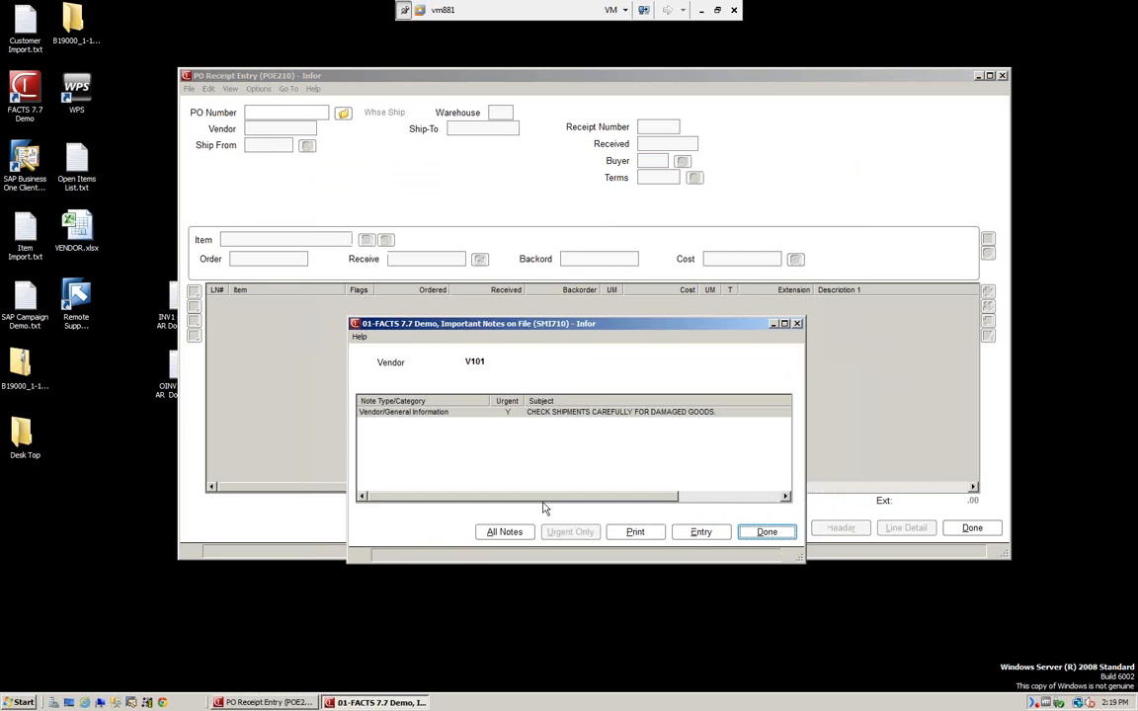
Dismiss the vendor notes, accept the footer totals, and exit Receipt Entry.
left_click(768, 532)
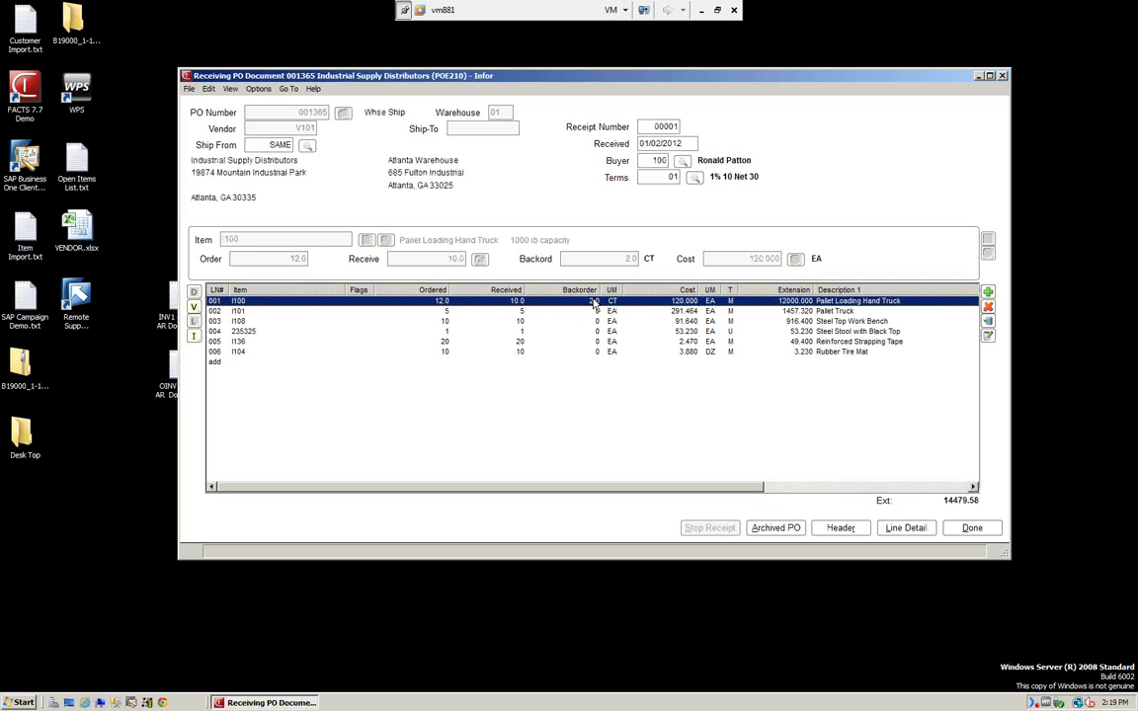
left_click(985, 529)
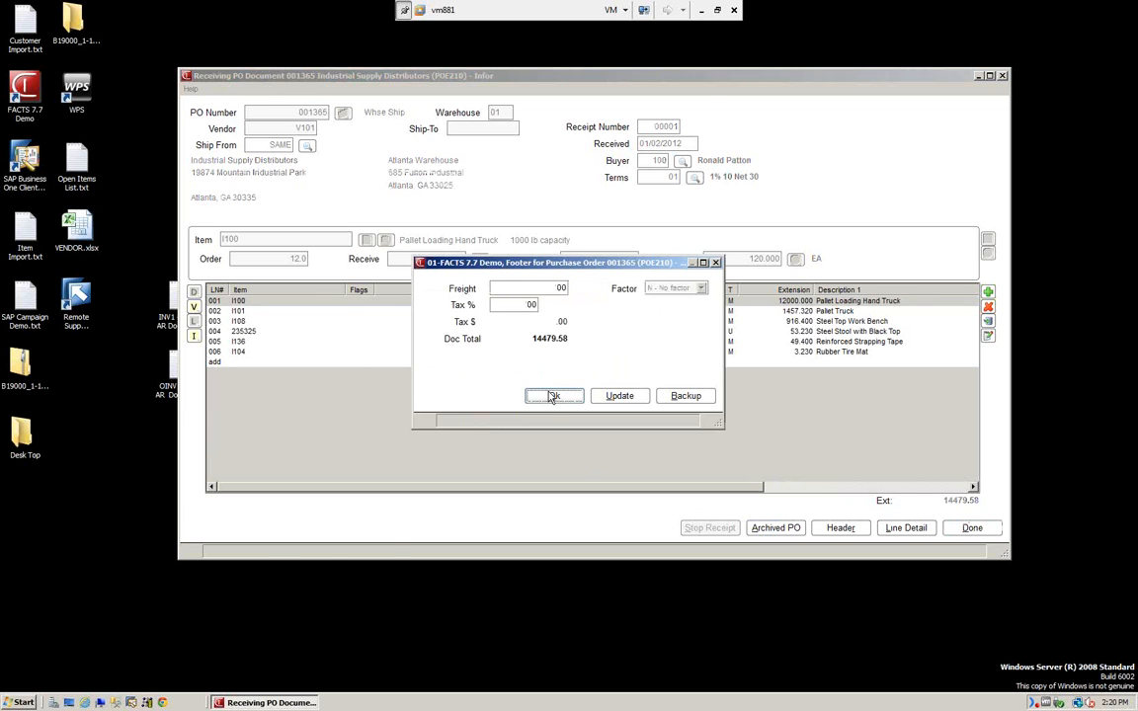
left_click(552, 396)
left_click(972, 528)
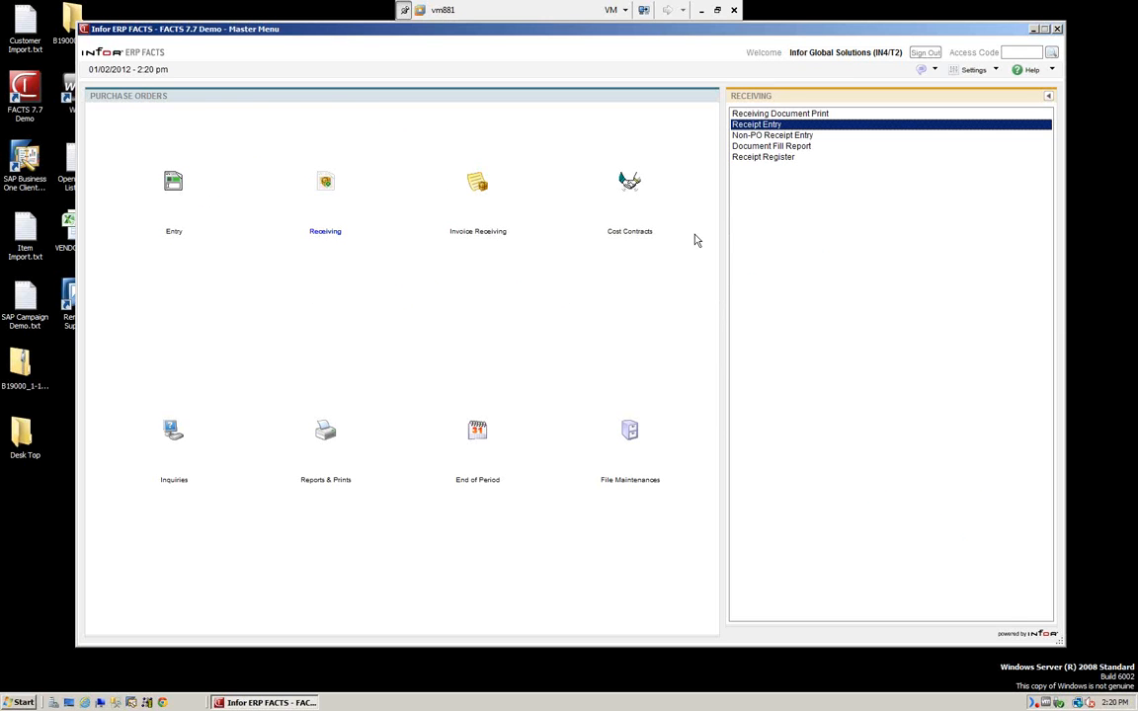
Start a non-PO receipt for vendor V101, accepting the default header values.
left_click(753, 135)
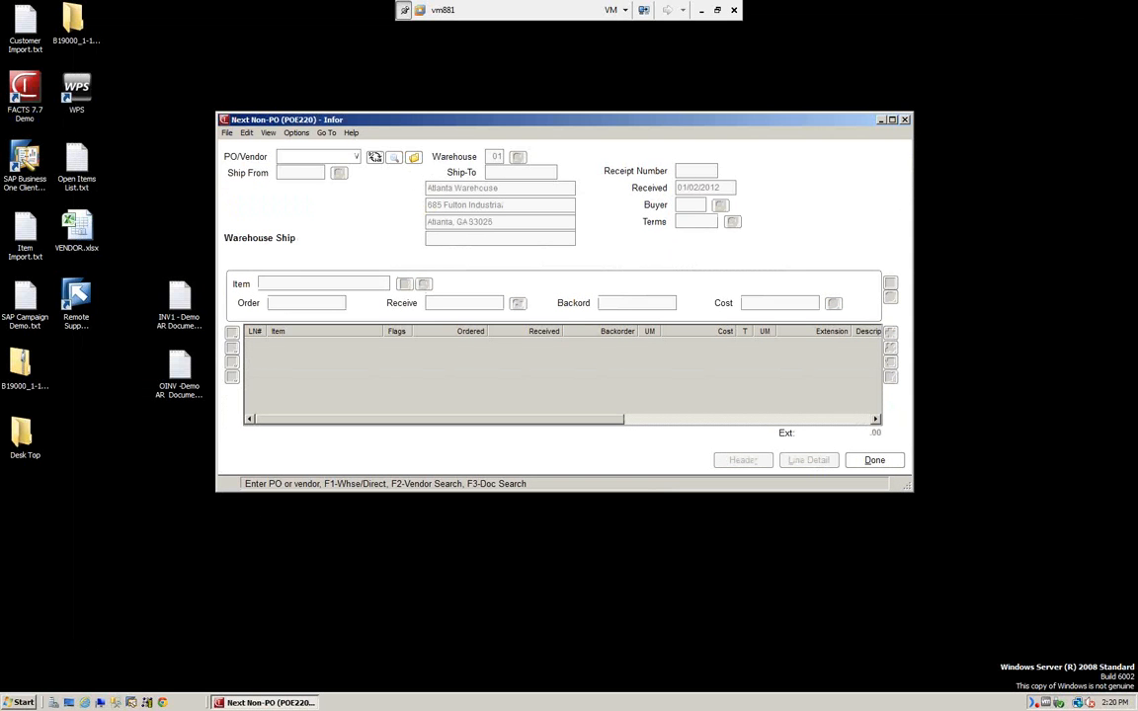
type("V101")
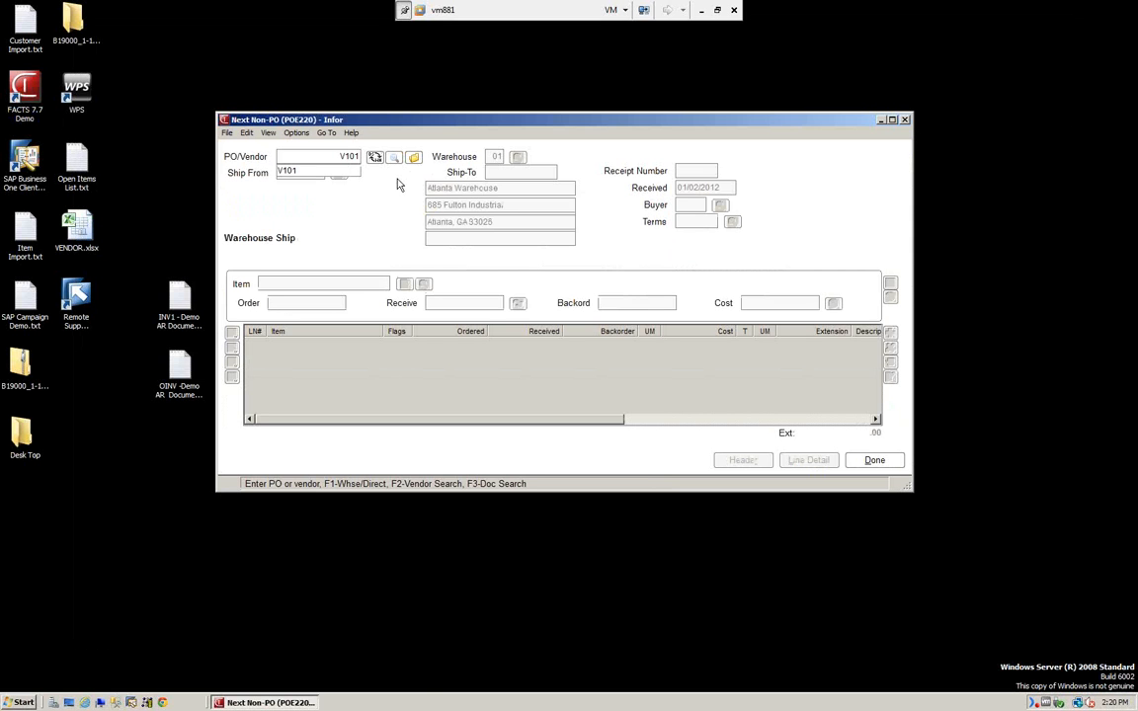
key("Return")
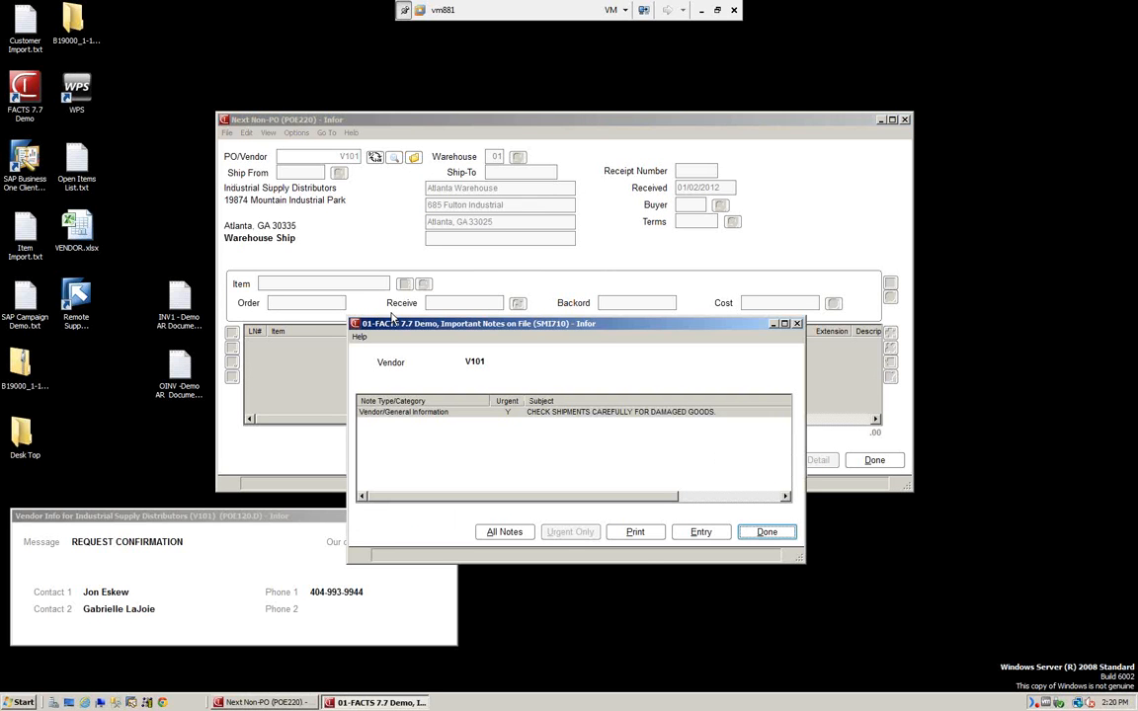
left_click(769, 536)
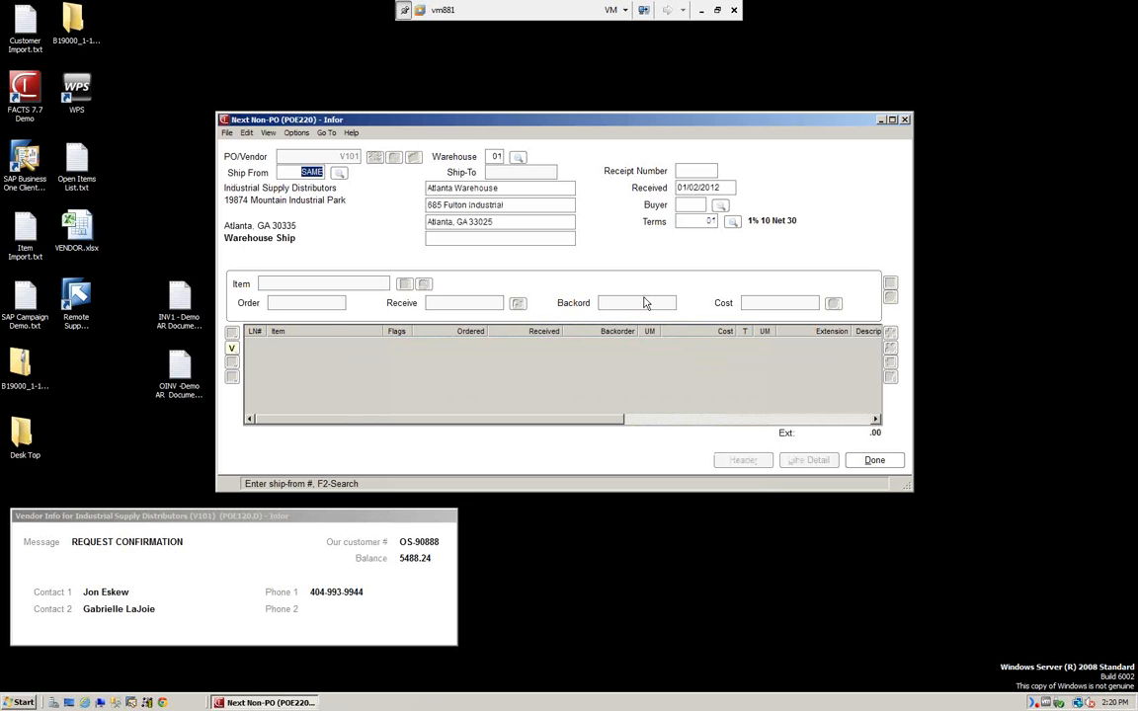
key("Return")
key("Return")
key("Return")
key("Return")
key("Return")
key("Return")
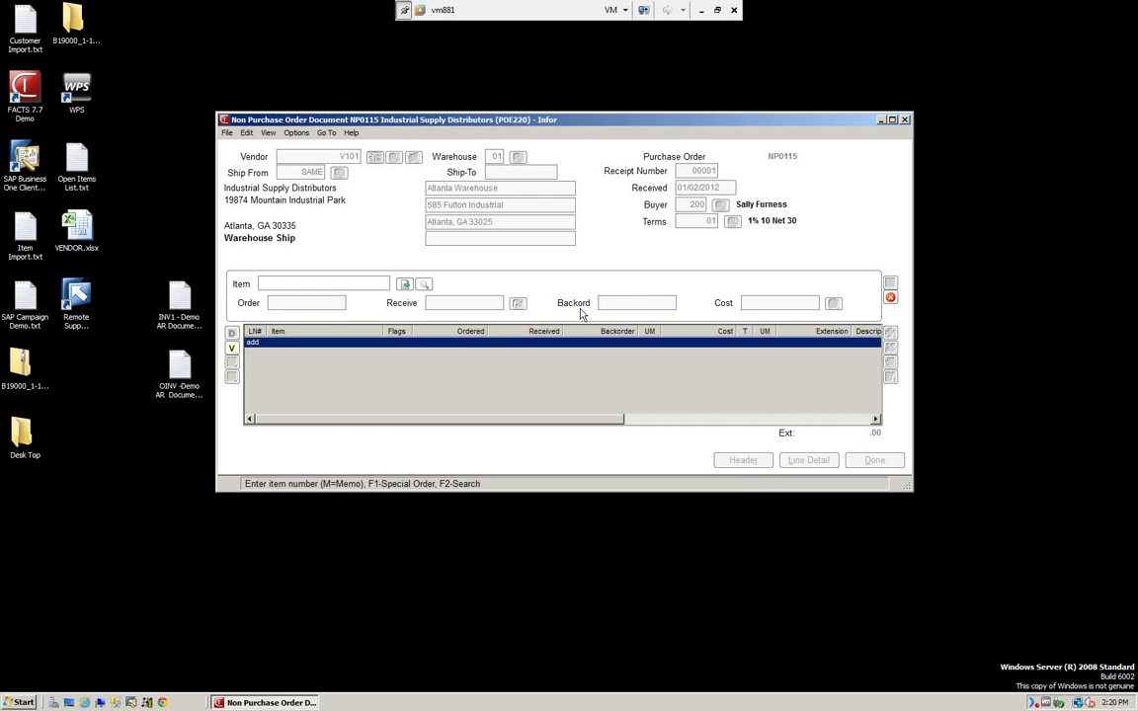
Add item I100 with quantity 1 and no job number, then save the 1200.00 receipt.
left_click(423, 283)
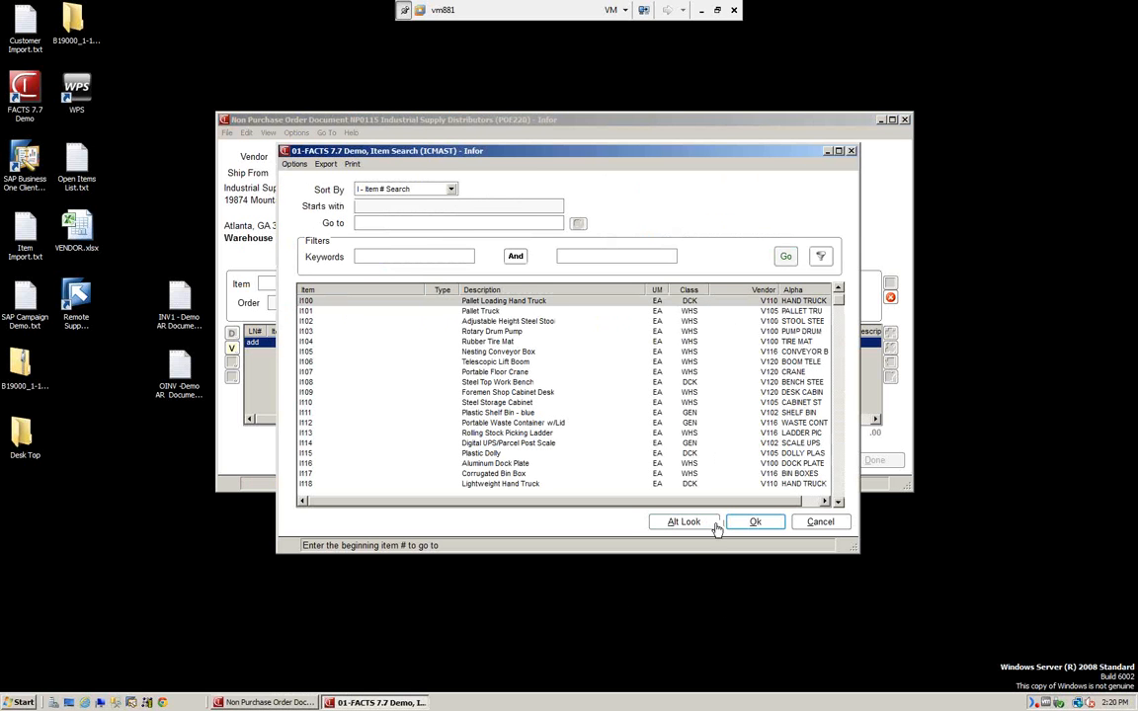
left_click(772, 524)
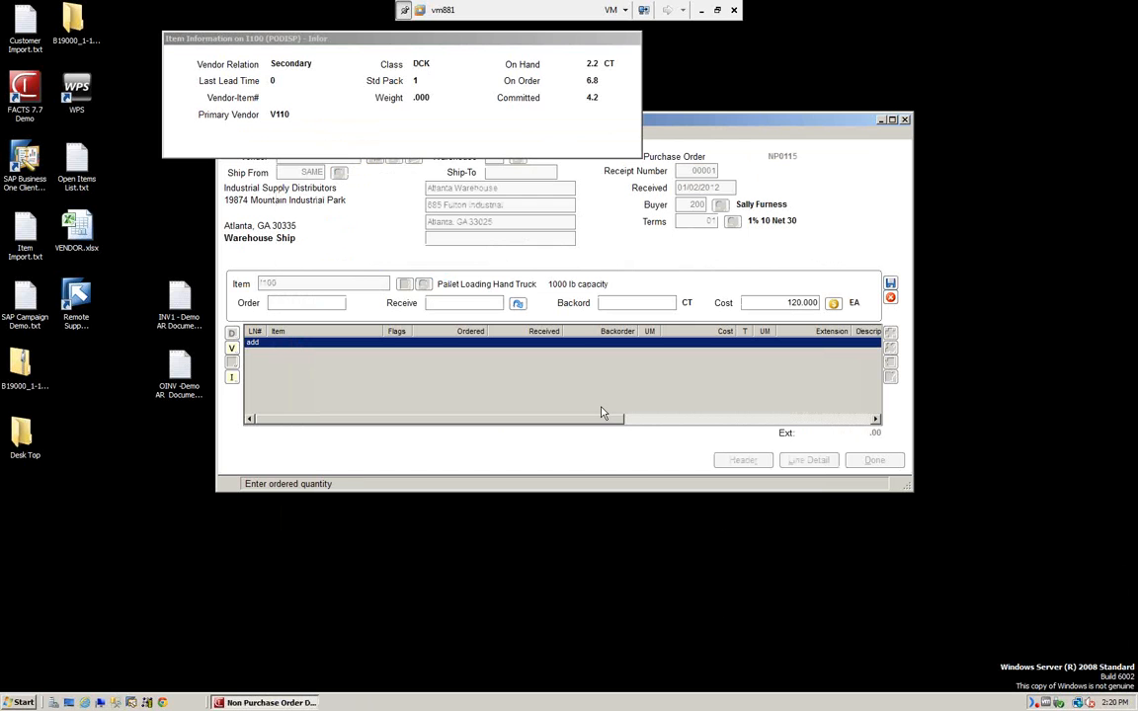
type("1")
key("Return")
key("Return")
key("Return")
key("Return")
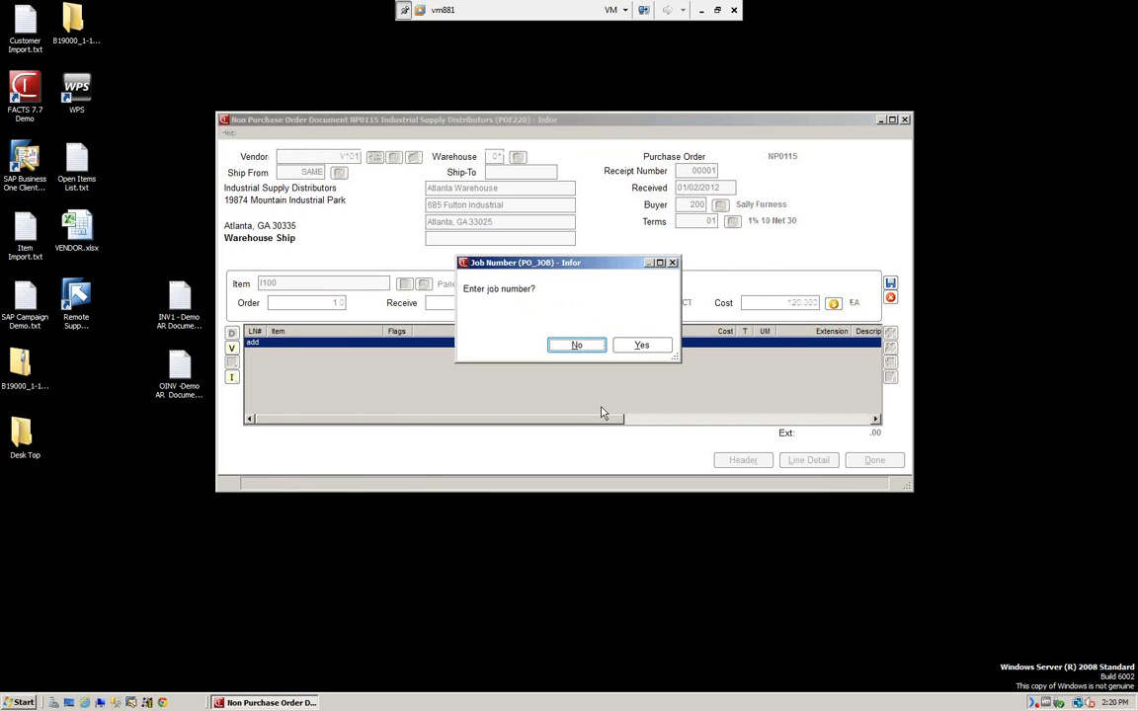
left_click(567, 348)
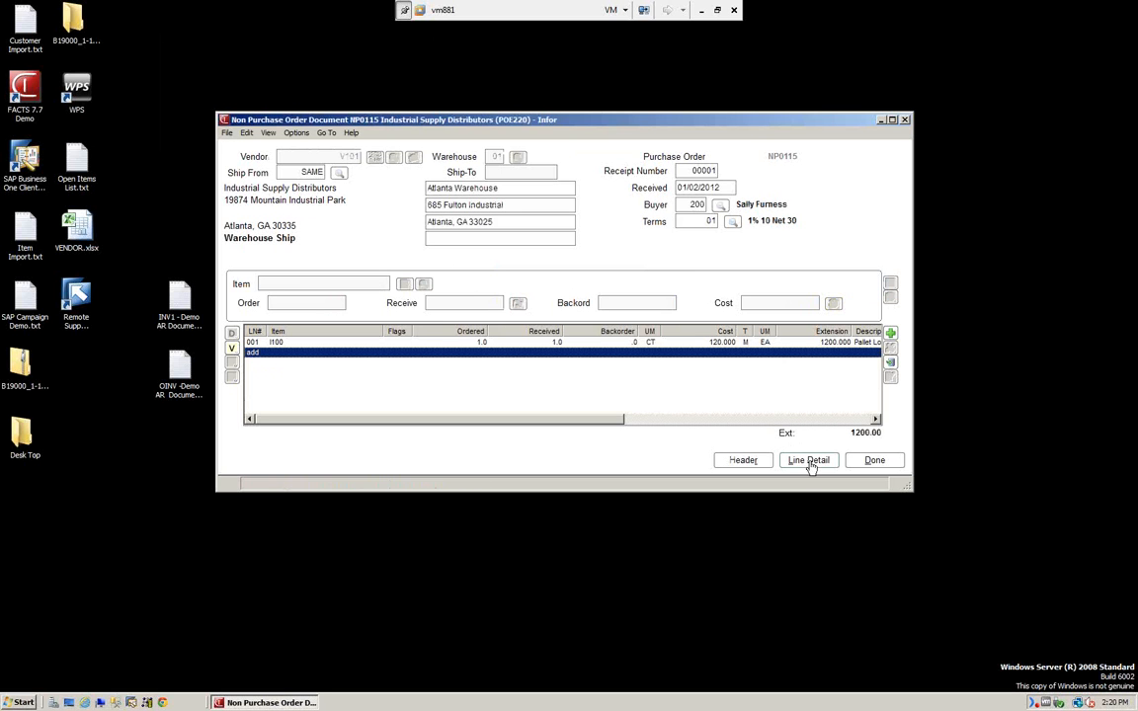
left_click(876, 462)
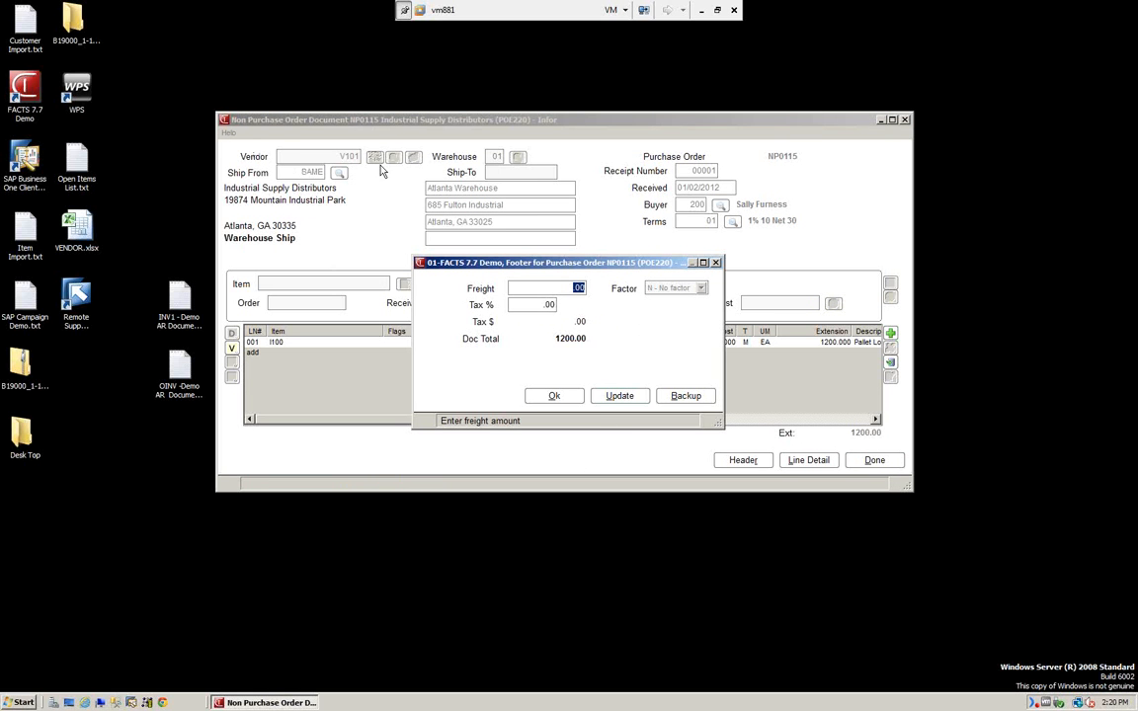
left_click(557, 397)
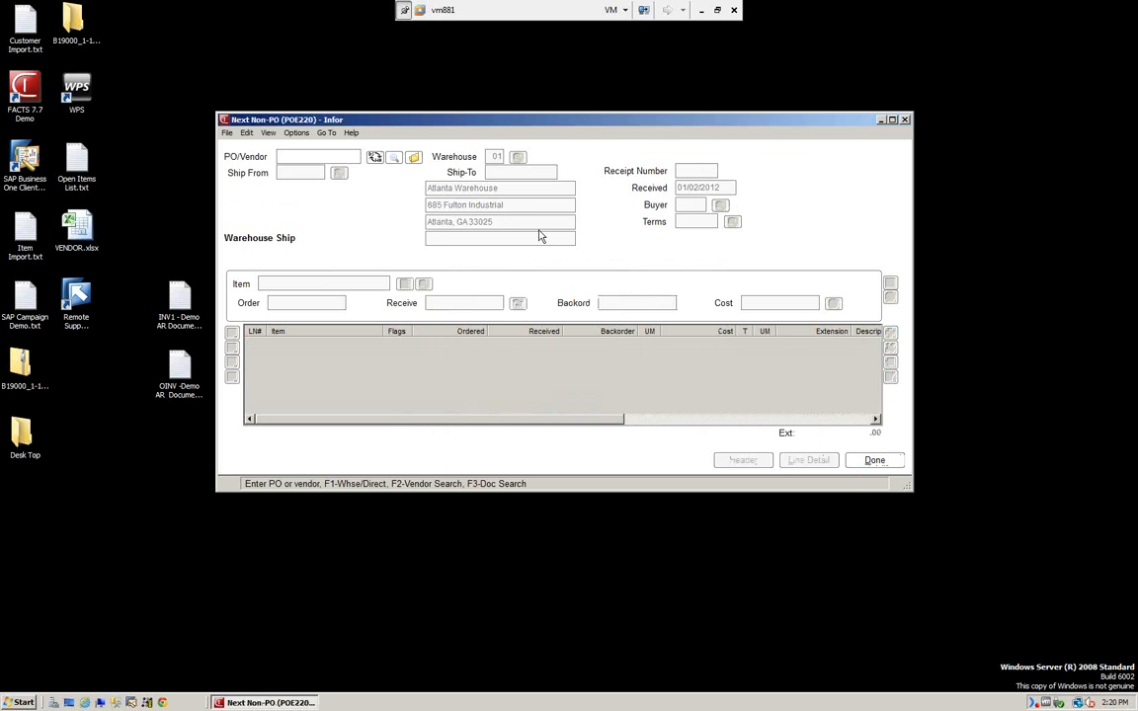
left_click(414, 159)
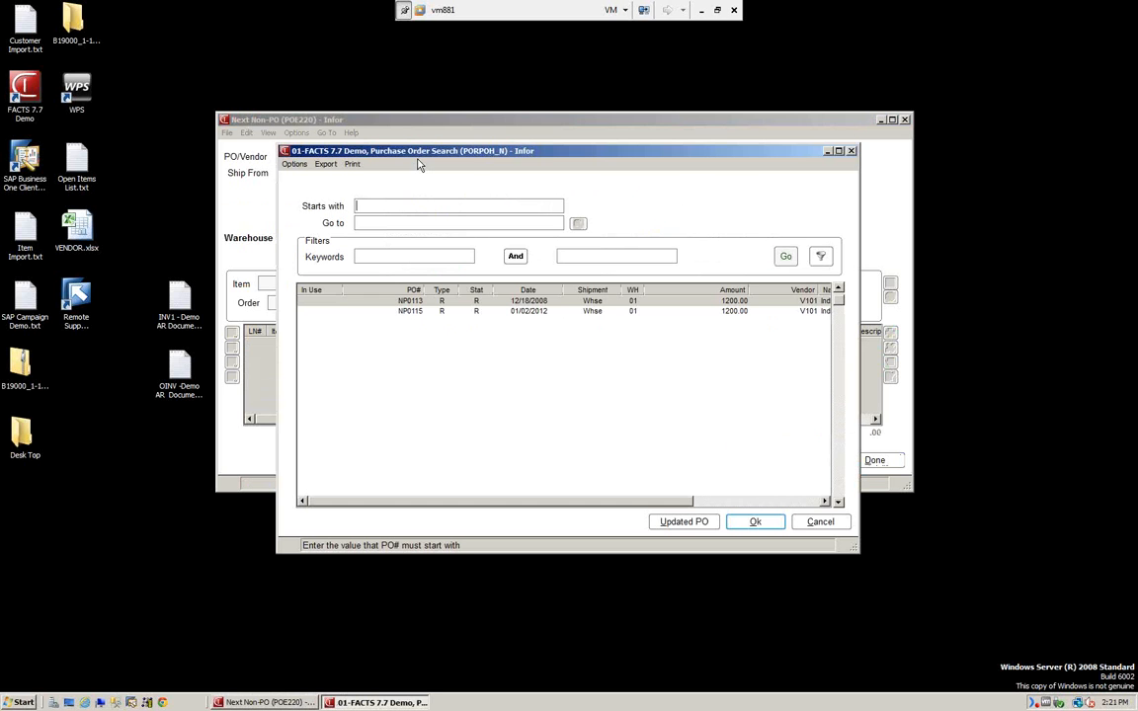
left_click(412, 312)
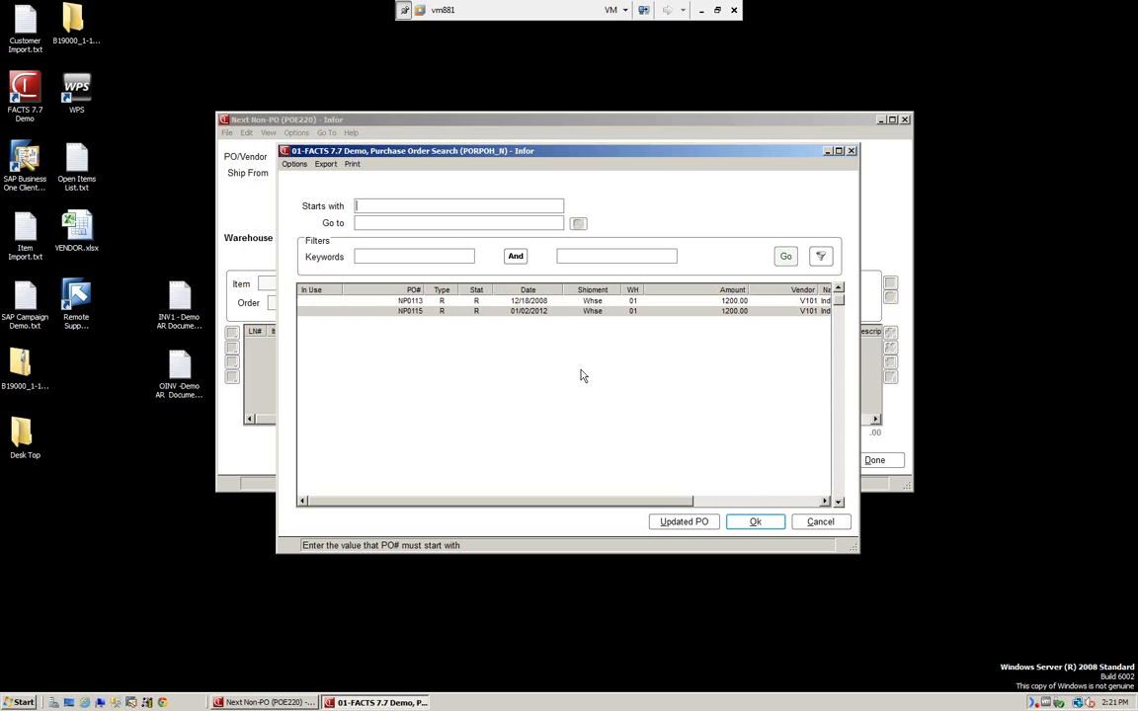
left_click(758, 524)
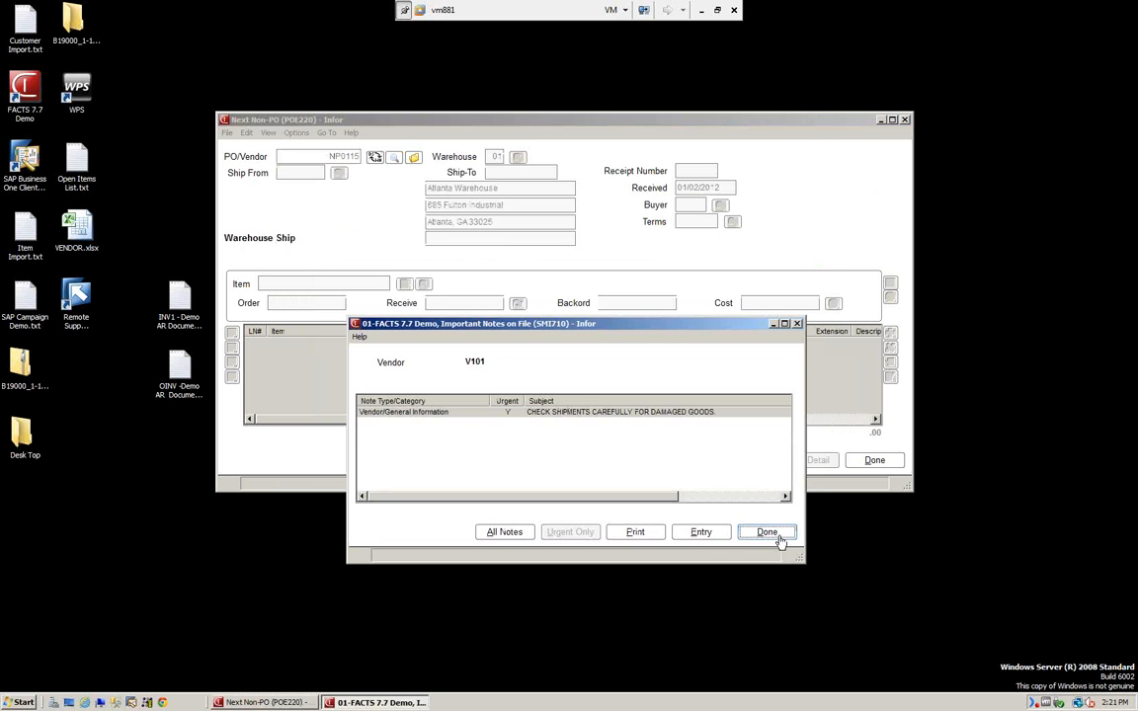
left_click(780, 538)
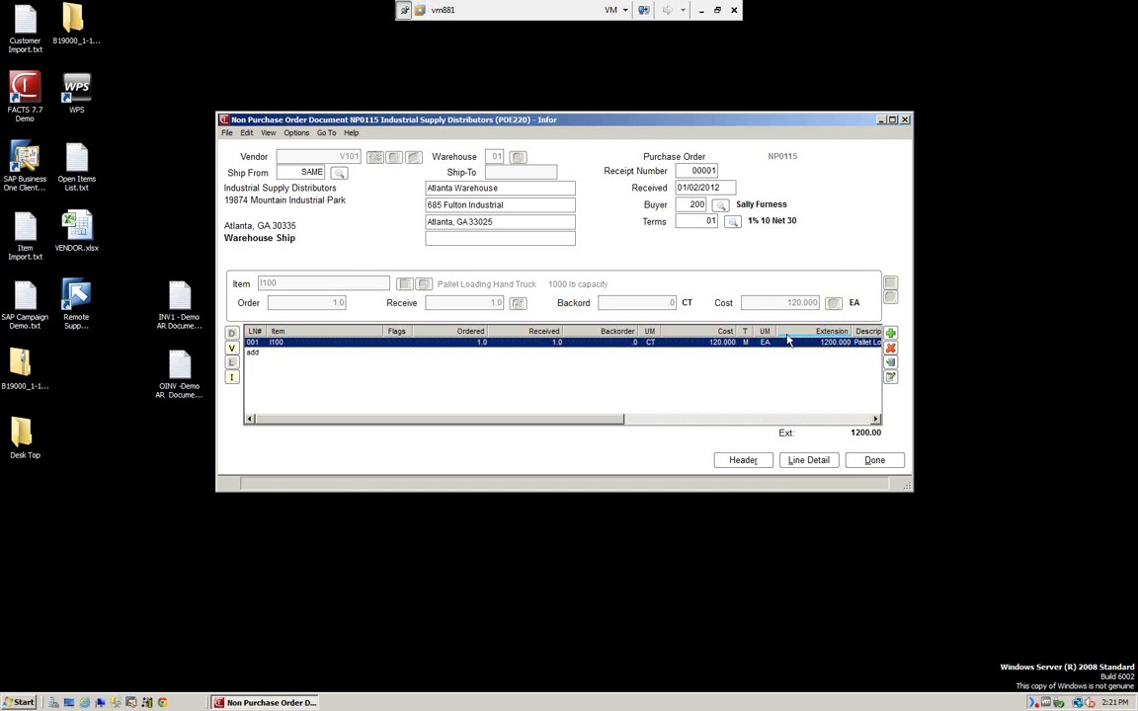
left_click(874, 460)
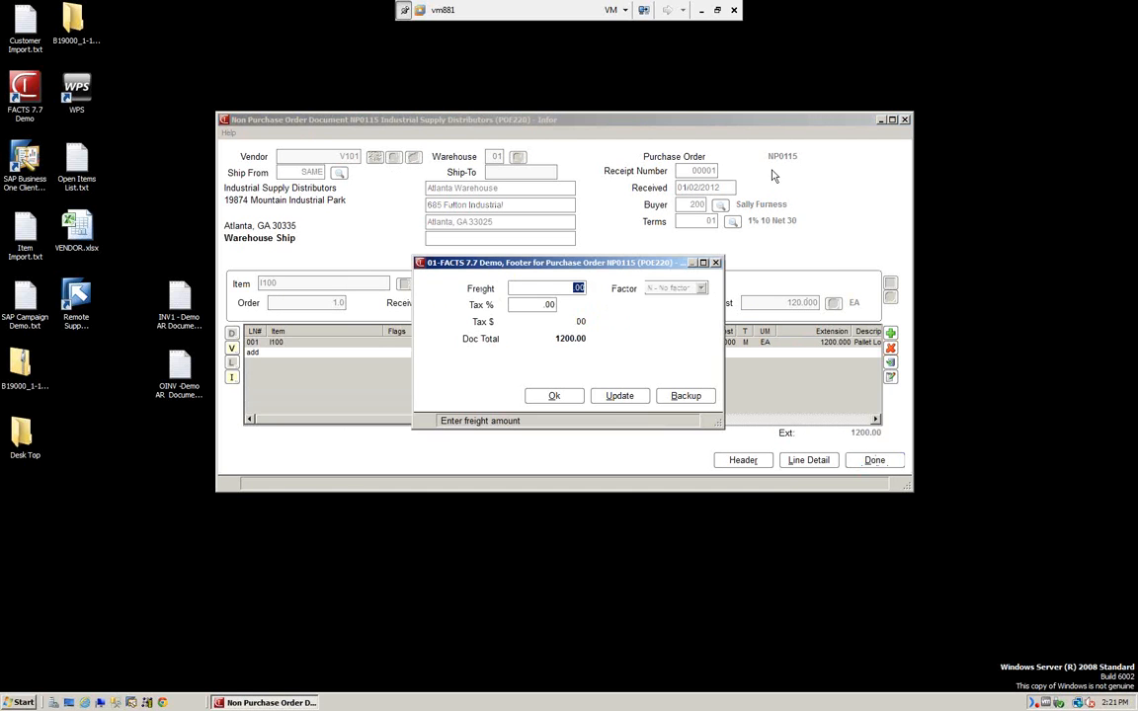
left_click(555, 396)
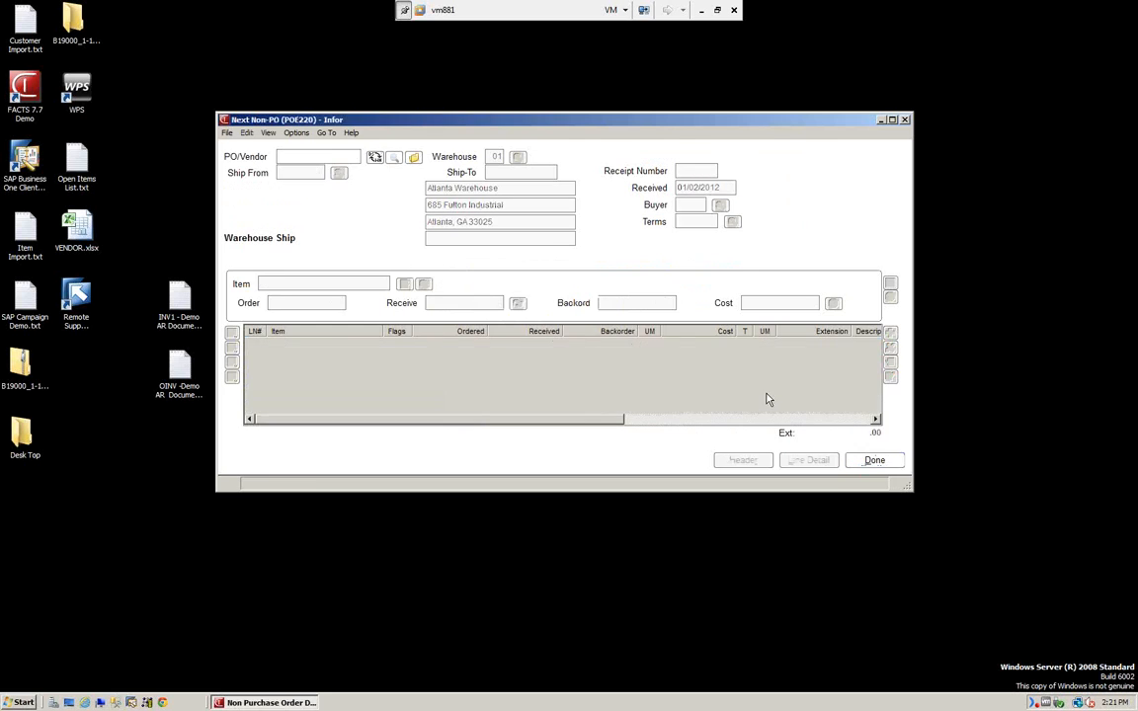
Close the Next Non-PO receipt window to return to the Receiving functions list.
left_click(875, 461)
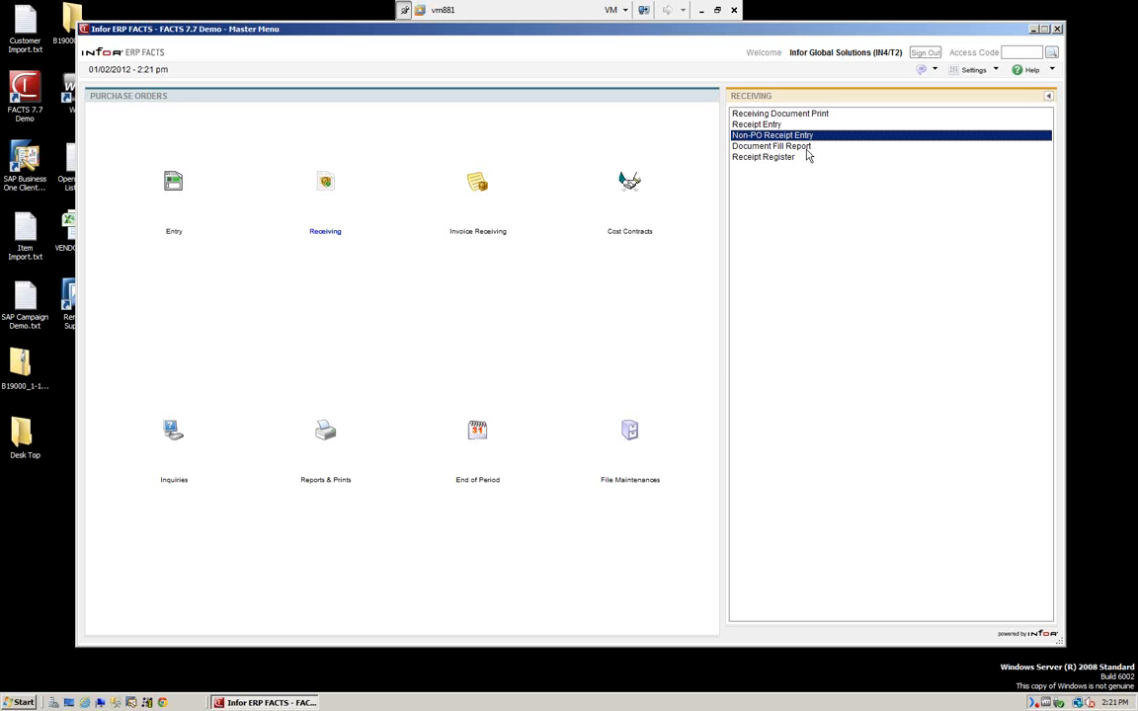
Run the Document Fill Report for warehouse 01 covering all PO numbers and all transfer tickets.
left_click(759, 146)
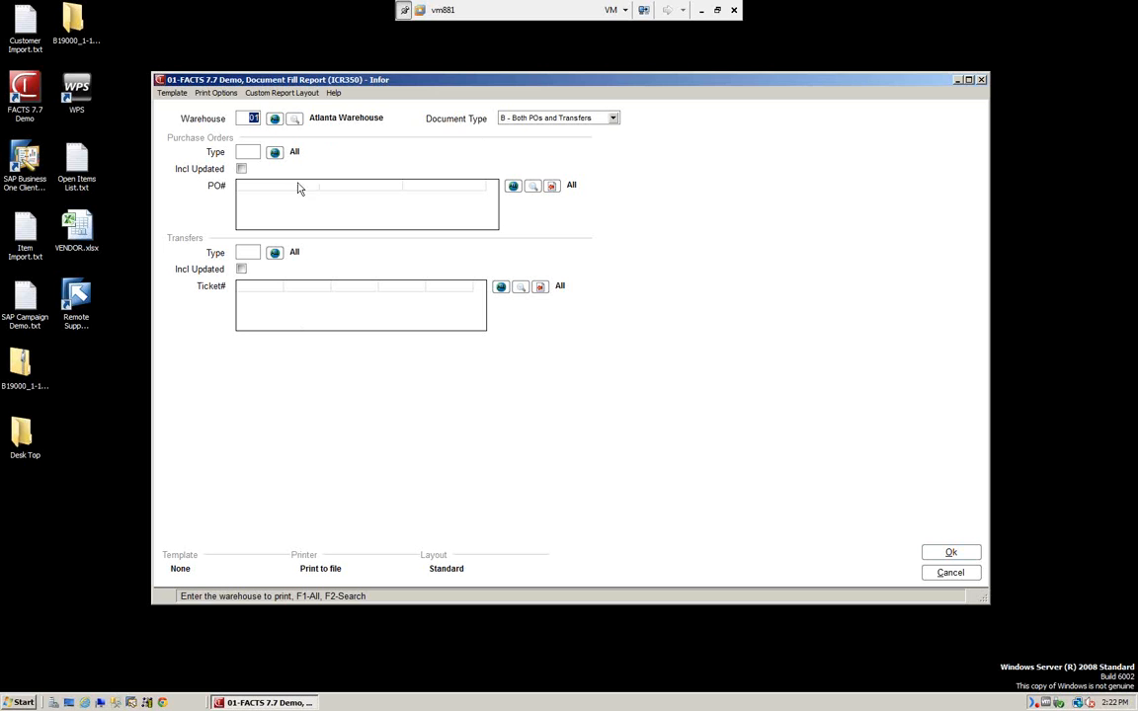
left_click(512, 188)
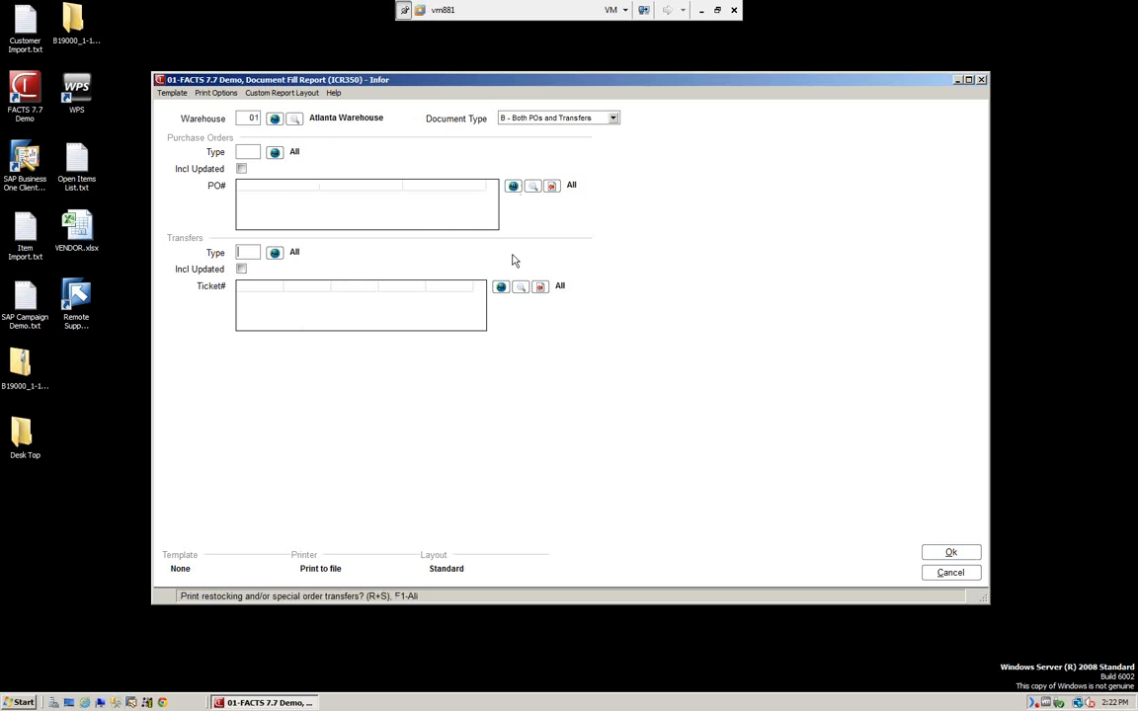
left_click(501, 292)
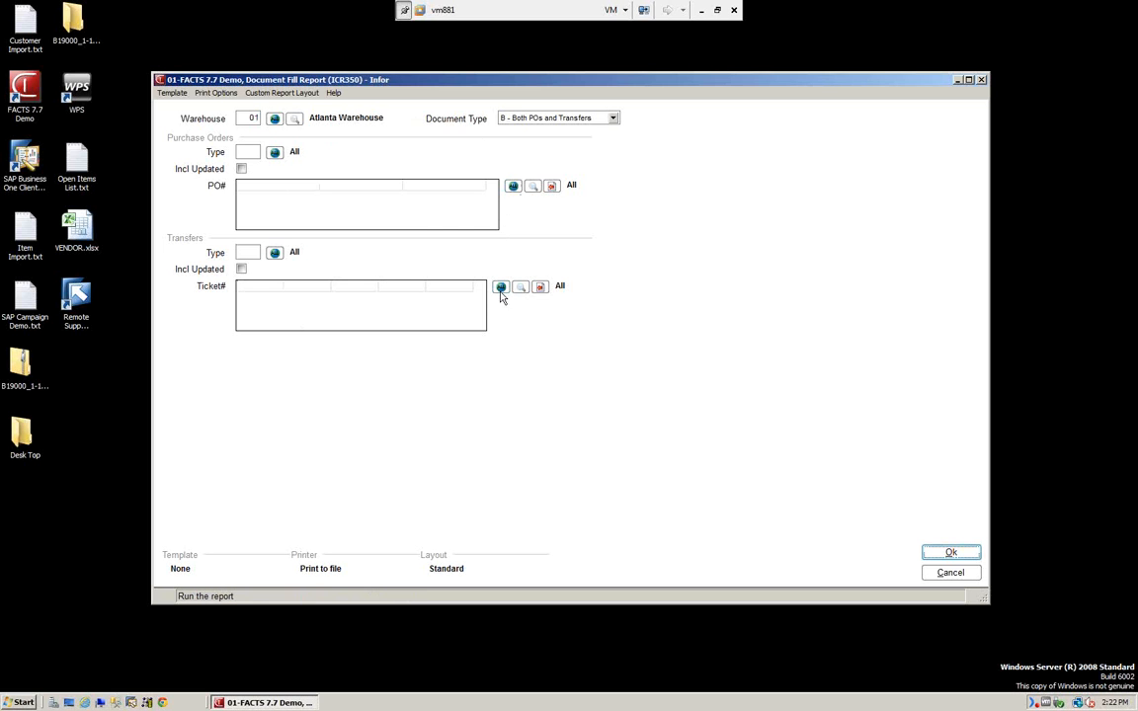
left_click(952, 554)
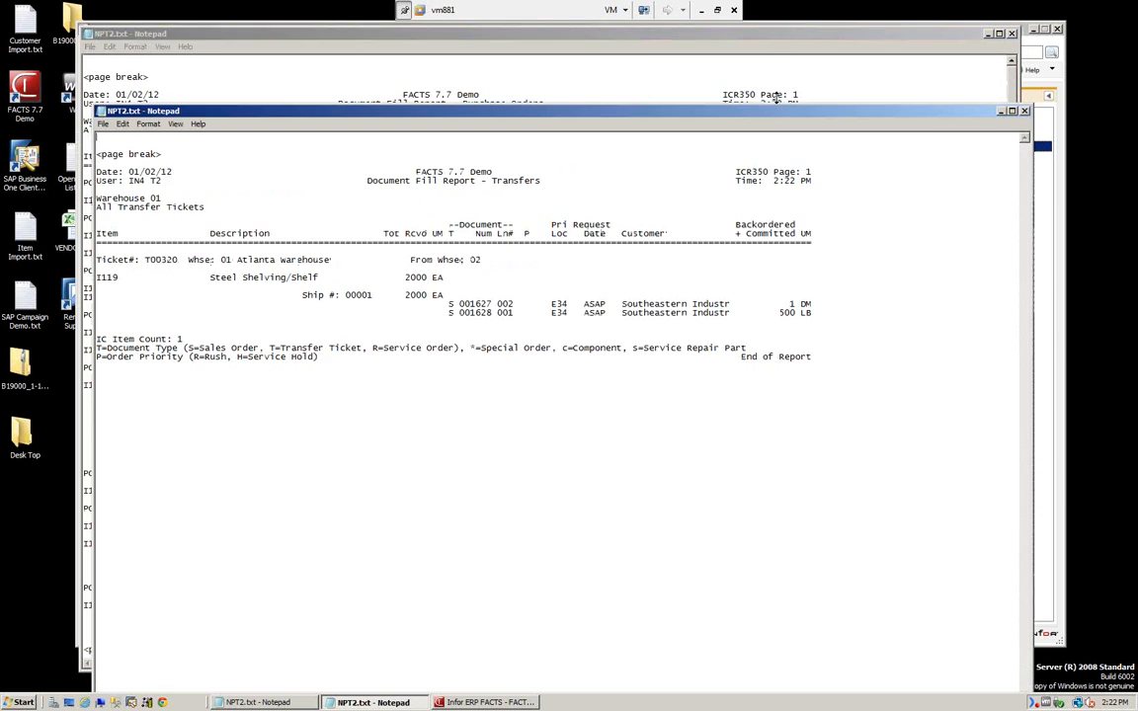
Close both Notepad windows holding the Purchase Orders and Transfers fill reports.
left_click(677, 36)
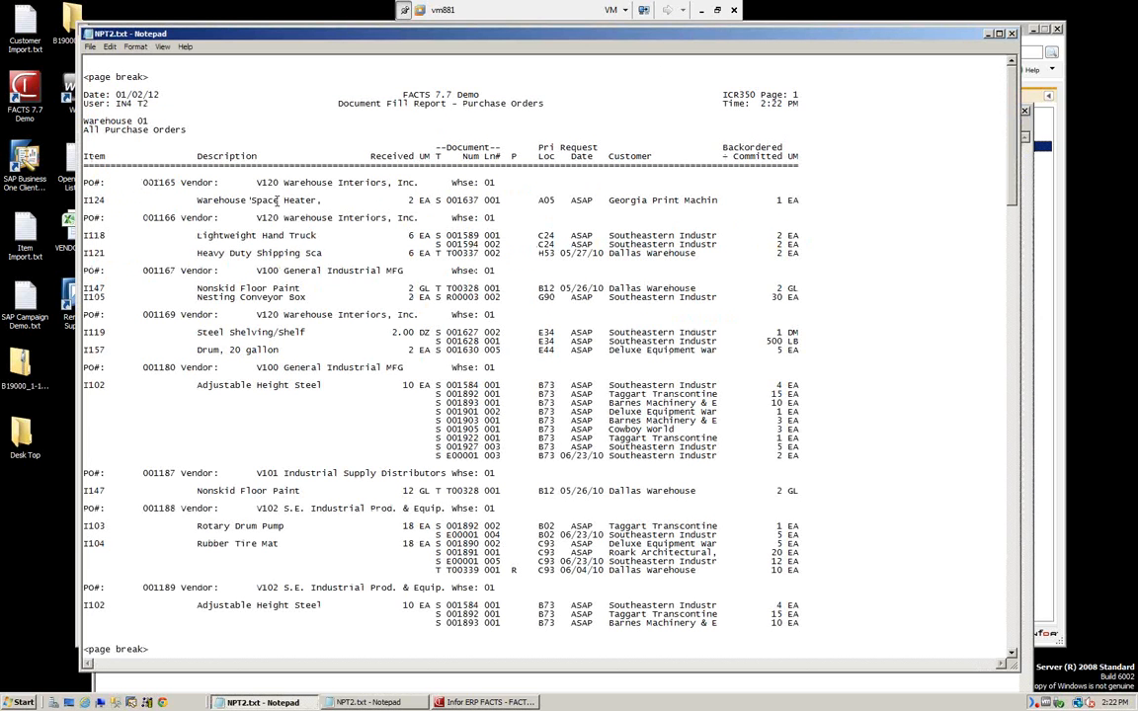
left_click(1013, 35)
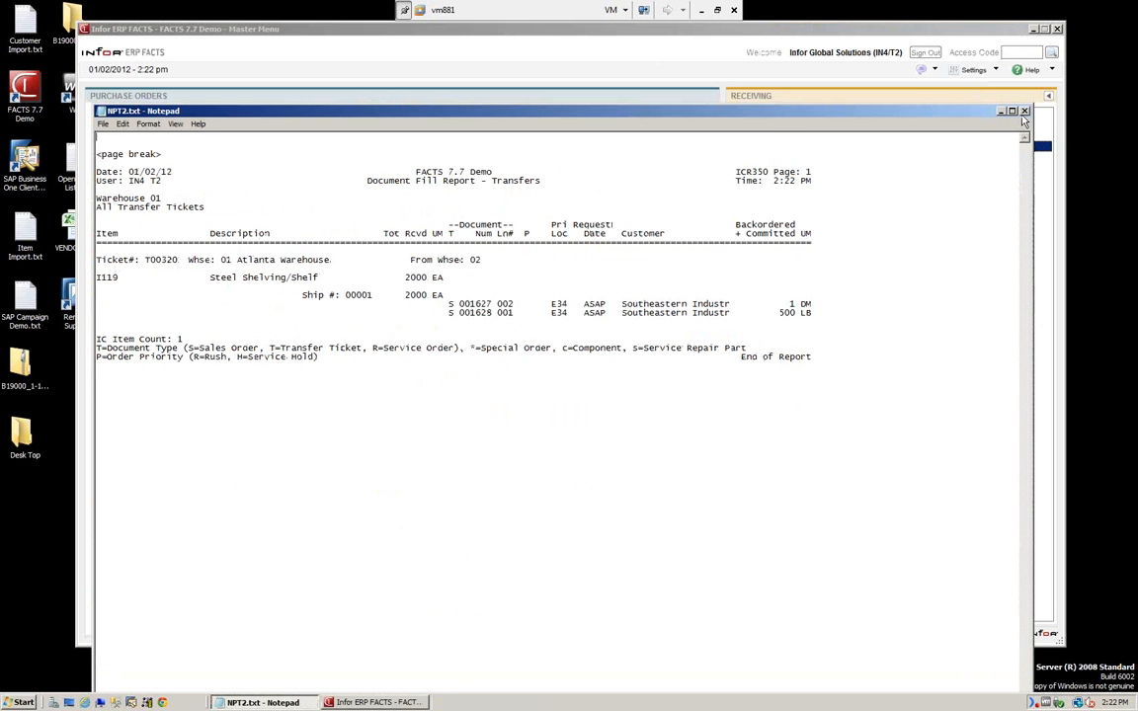
left_click(1026, 111)
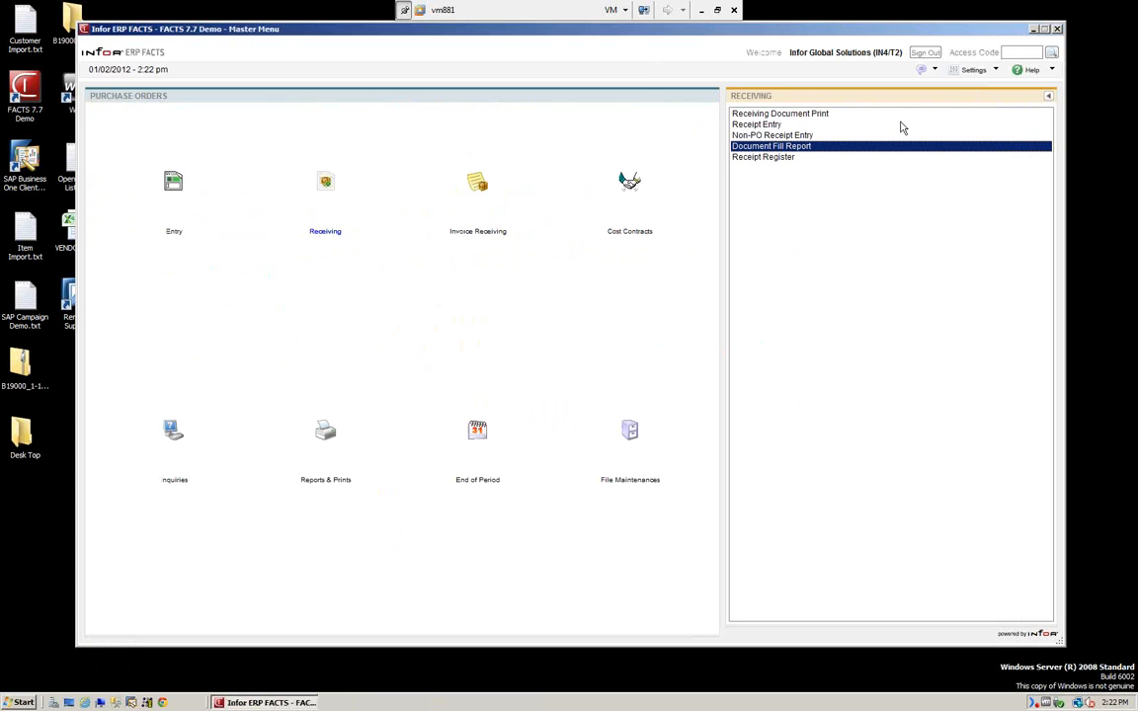
Reopen Receipt Entry and load PO 001365 from the purchase order search.
left_click(762, 159)
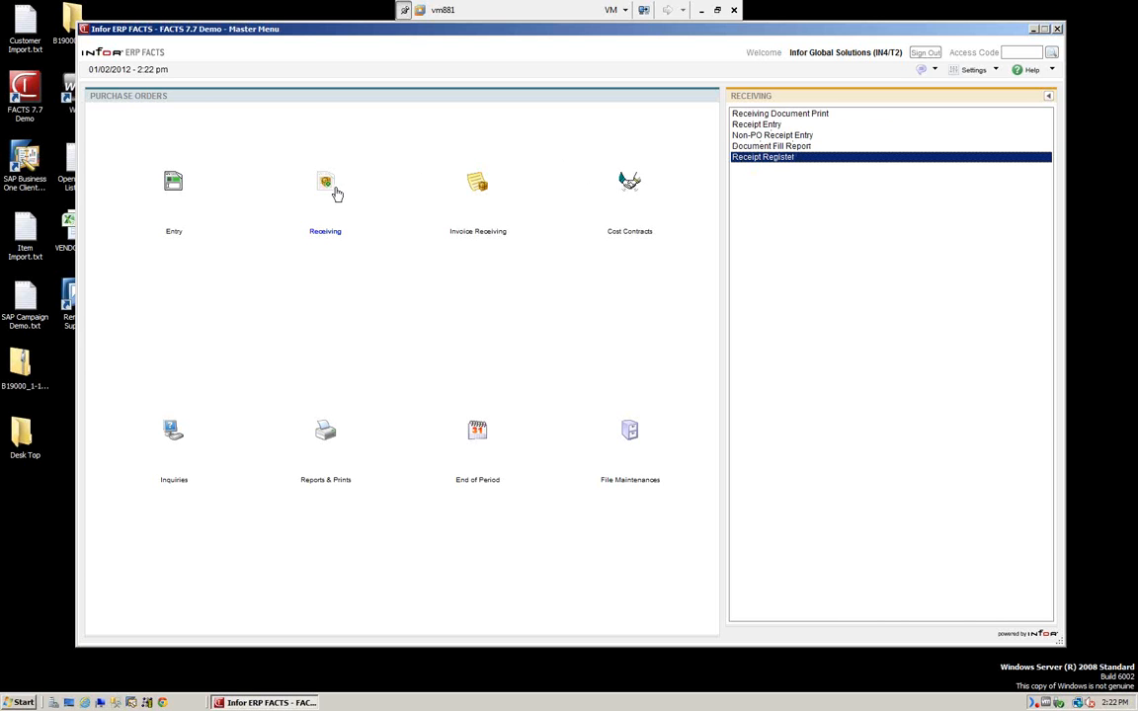
double_click(753, 124)
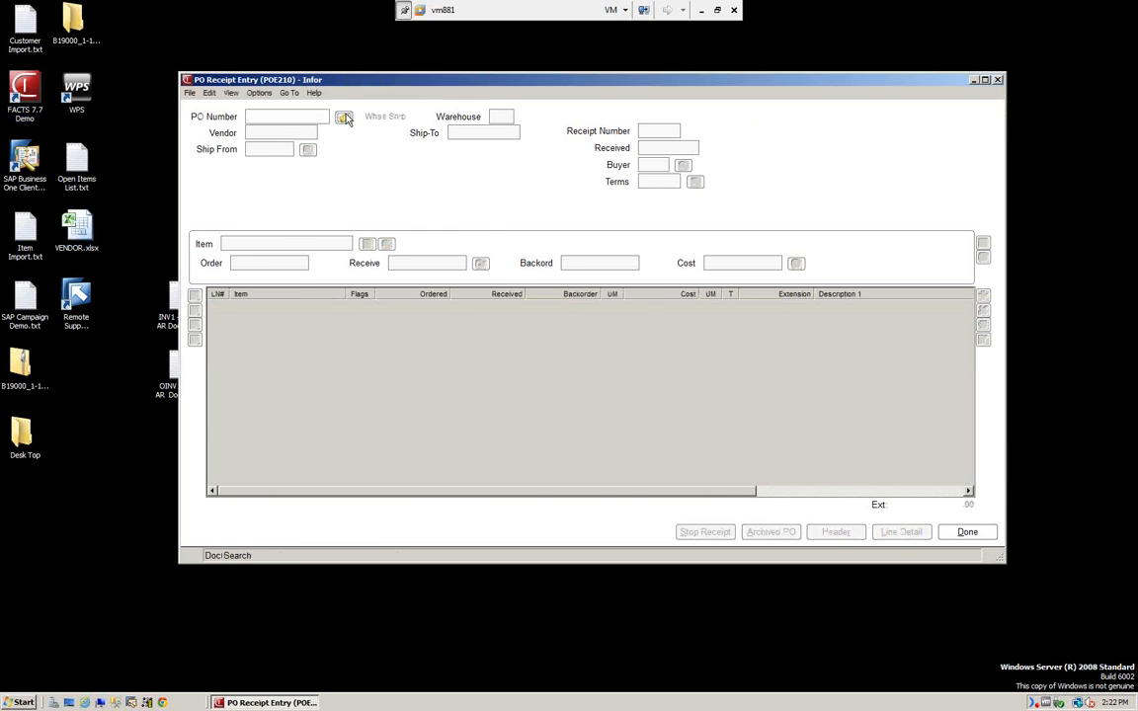
left_click(344, 118)
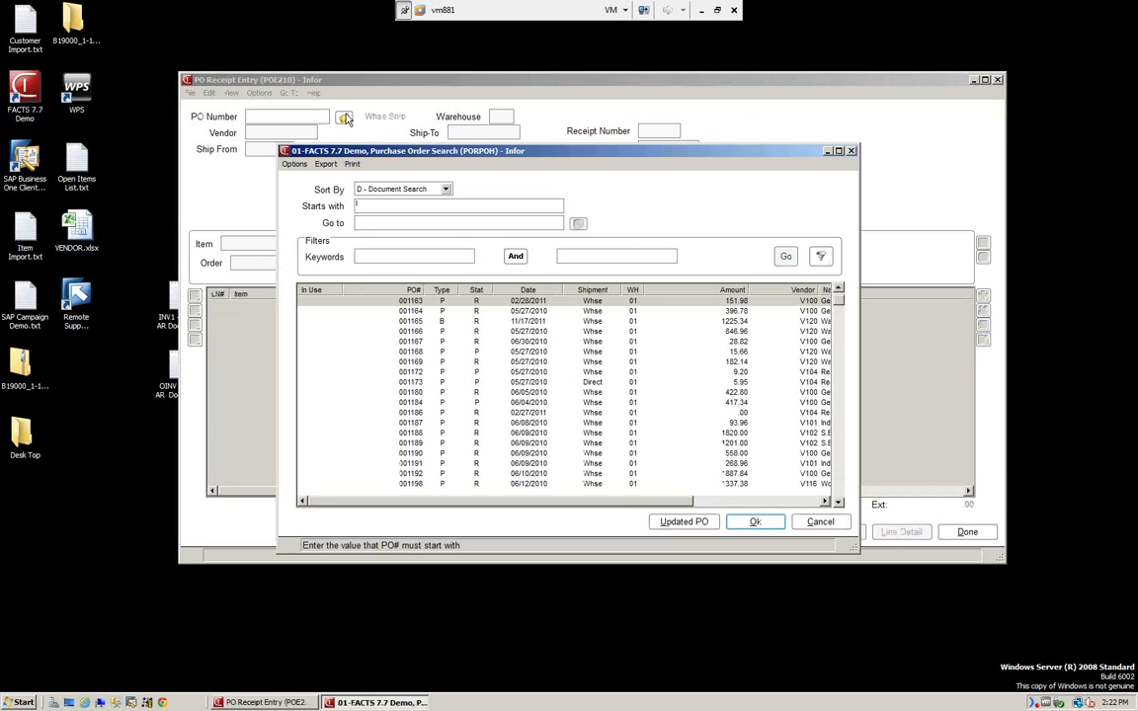
left_click_drag(838, 302, 826, 385)
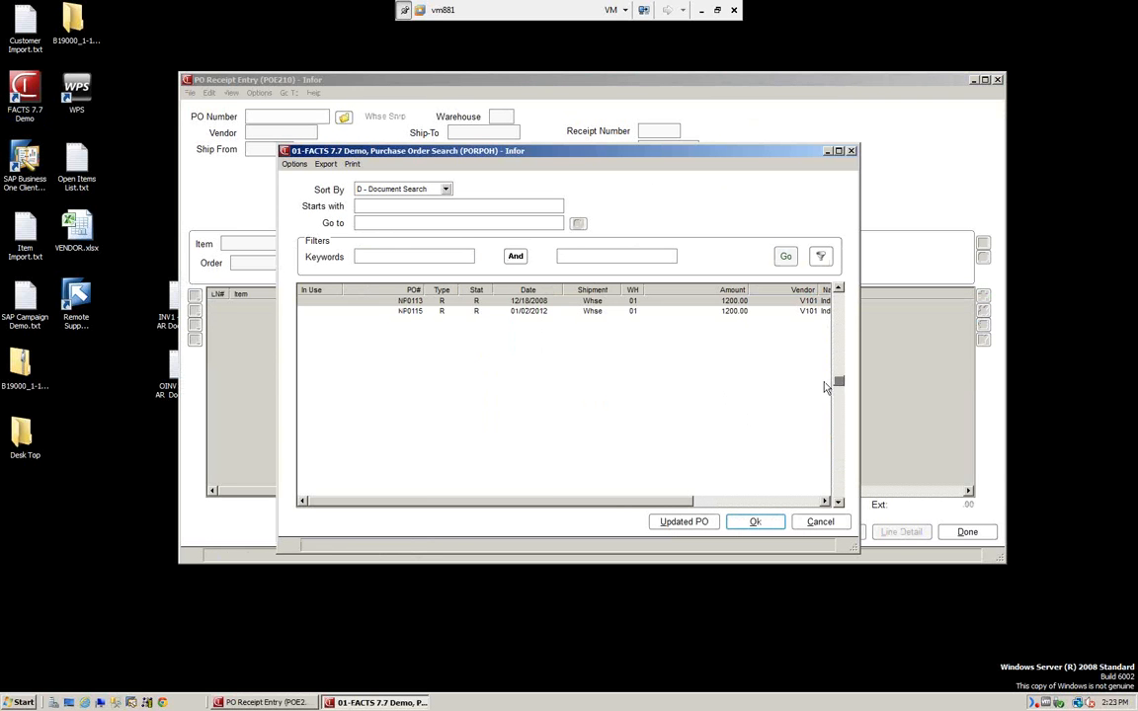
left_click(838, 289)
left_click(838, 289)
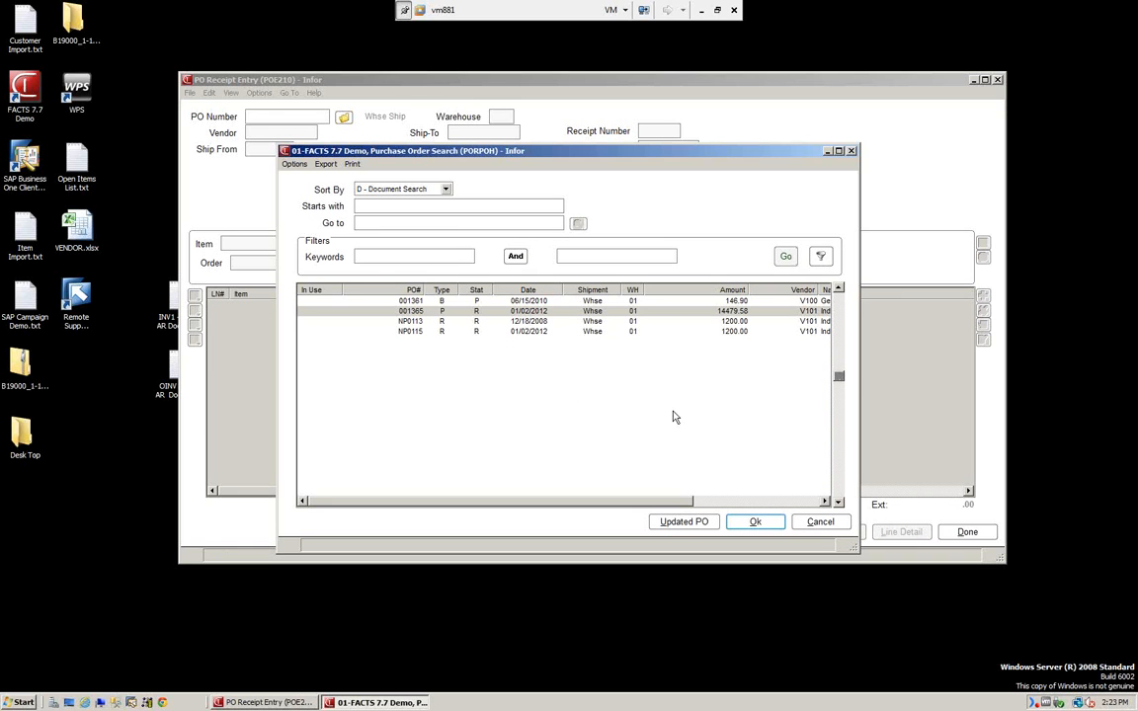
left_click(755, 521)
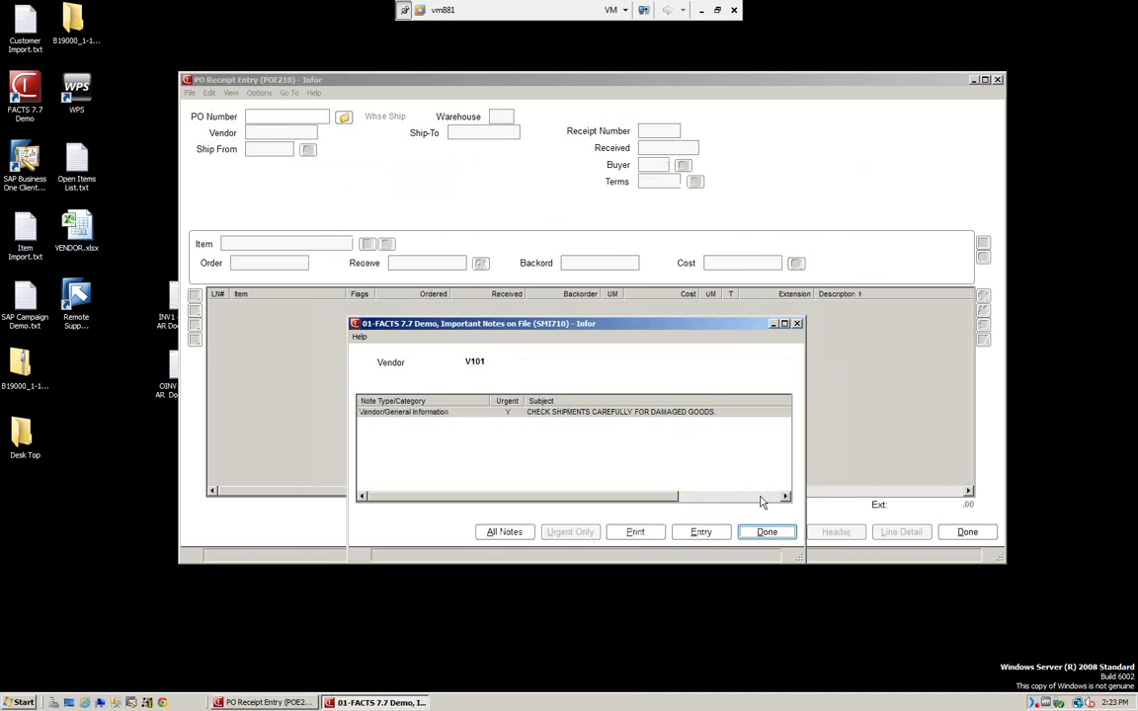
Dismiss the vendor notes, review the 14479.58 footer, and clear the receipt form.
left_click(766, 532)
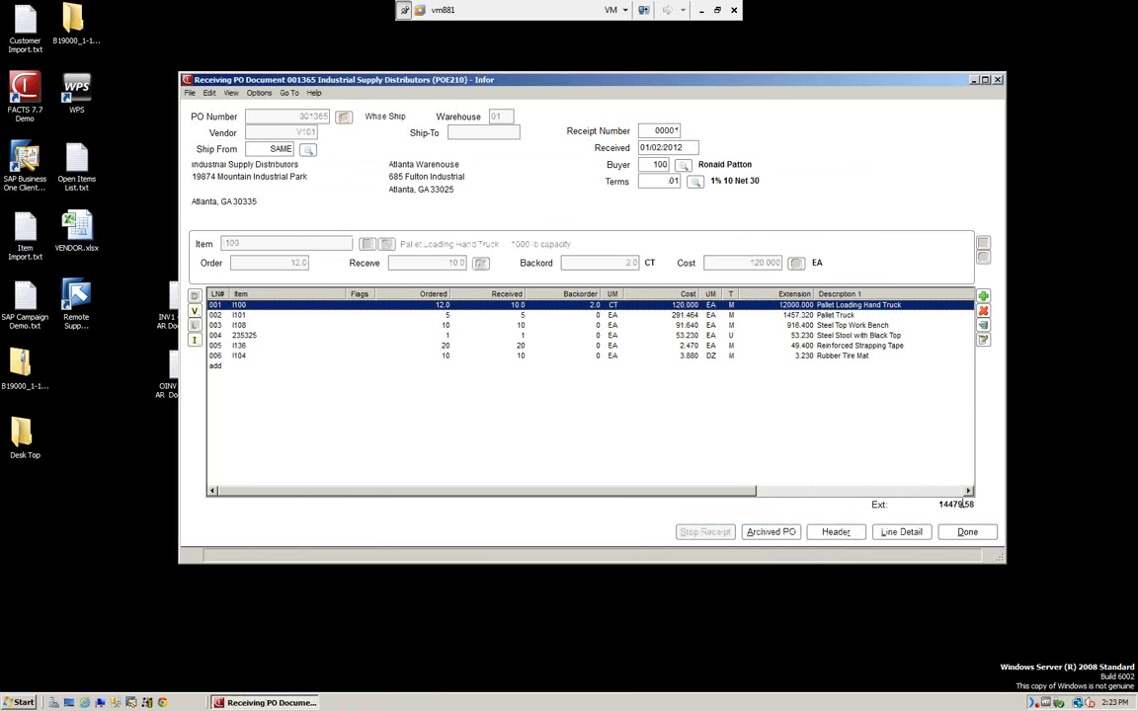
left_click(967, 532)
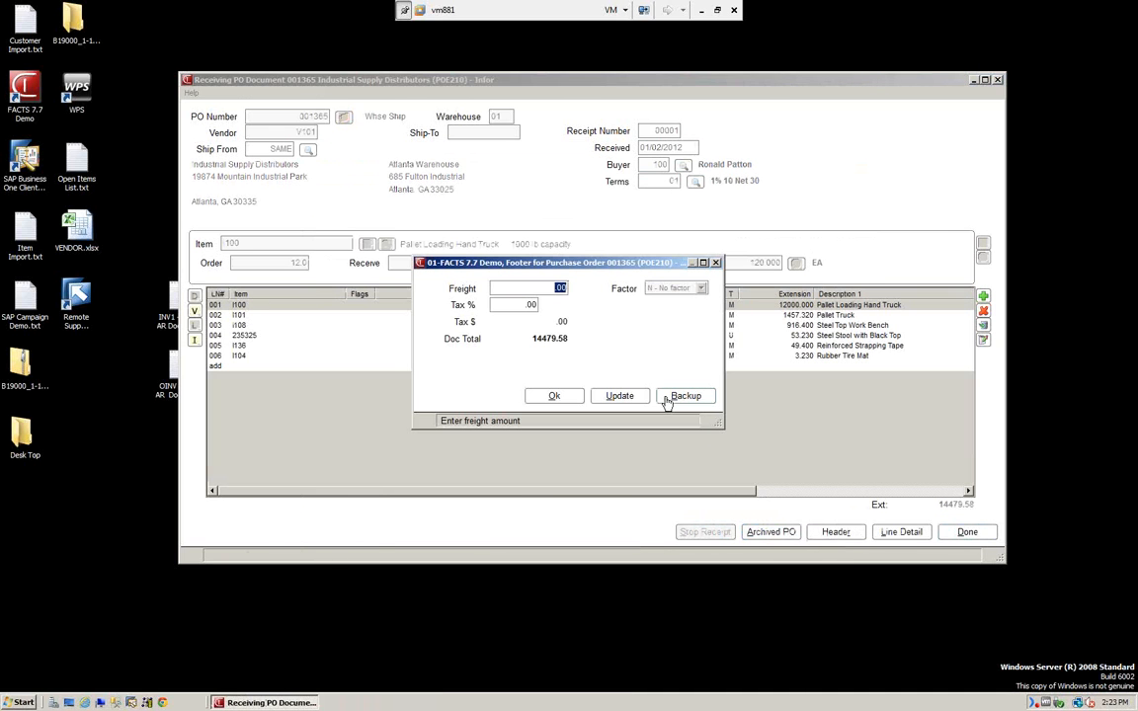
left_click(543, 399)
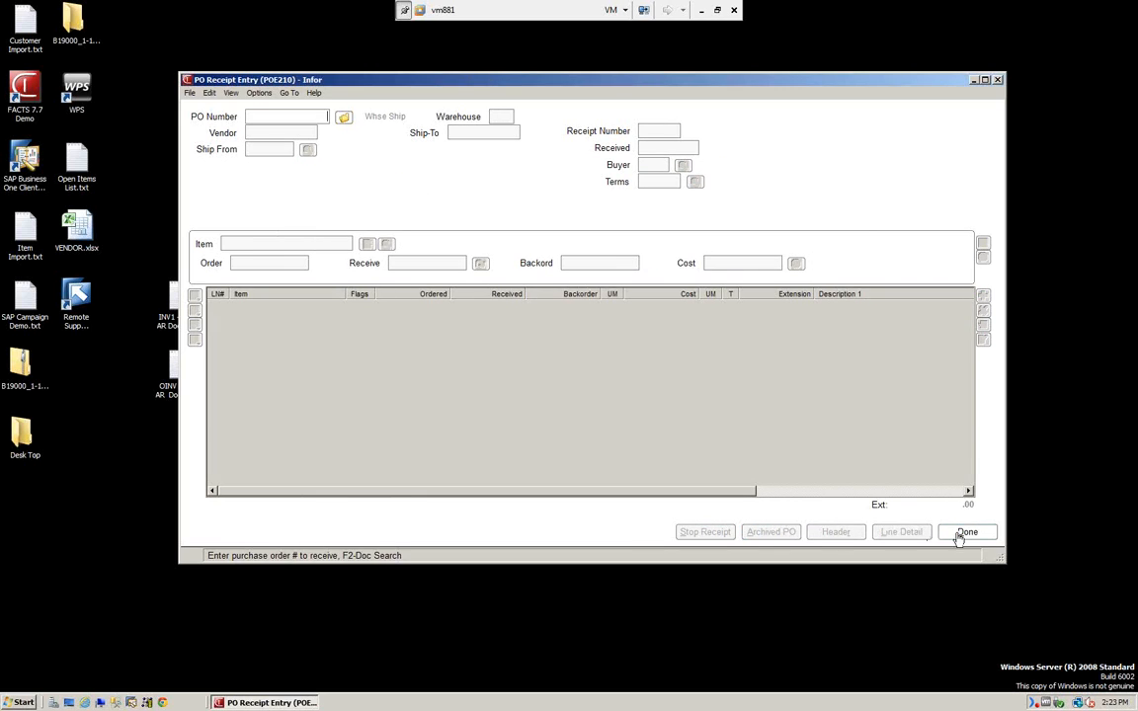
left_click(964, 532)
Start a Receipt Register for warehouse 01 dated 06/15/2010.
left_click(763, 157)
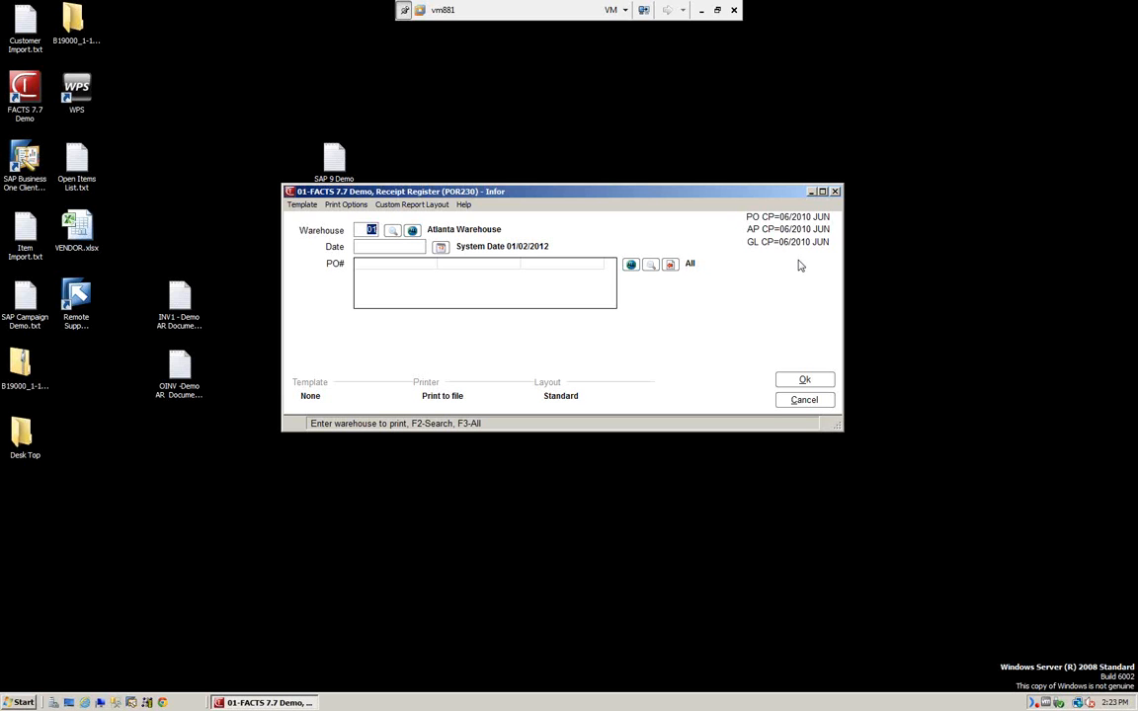
left_click(405, 248)
type("061510")
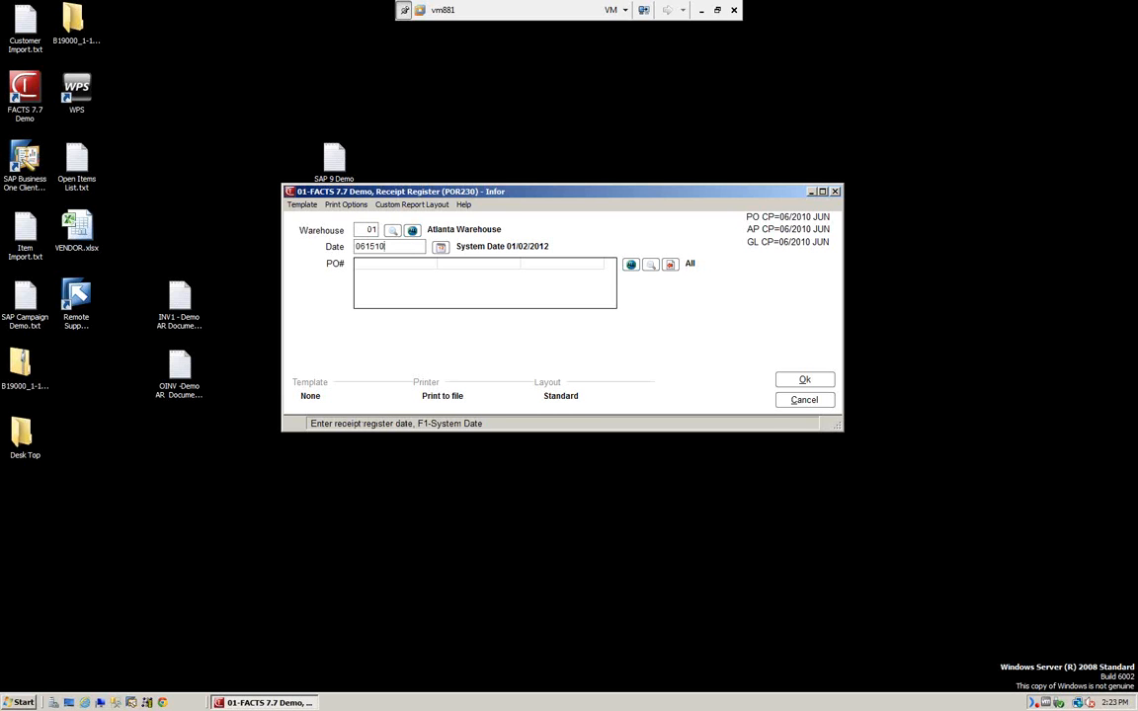
key("Return")
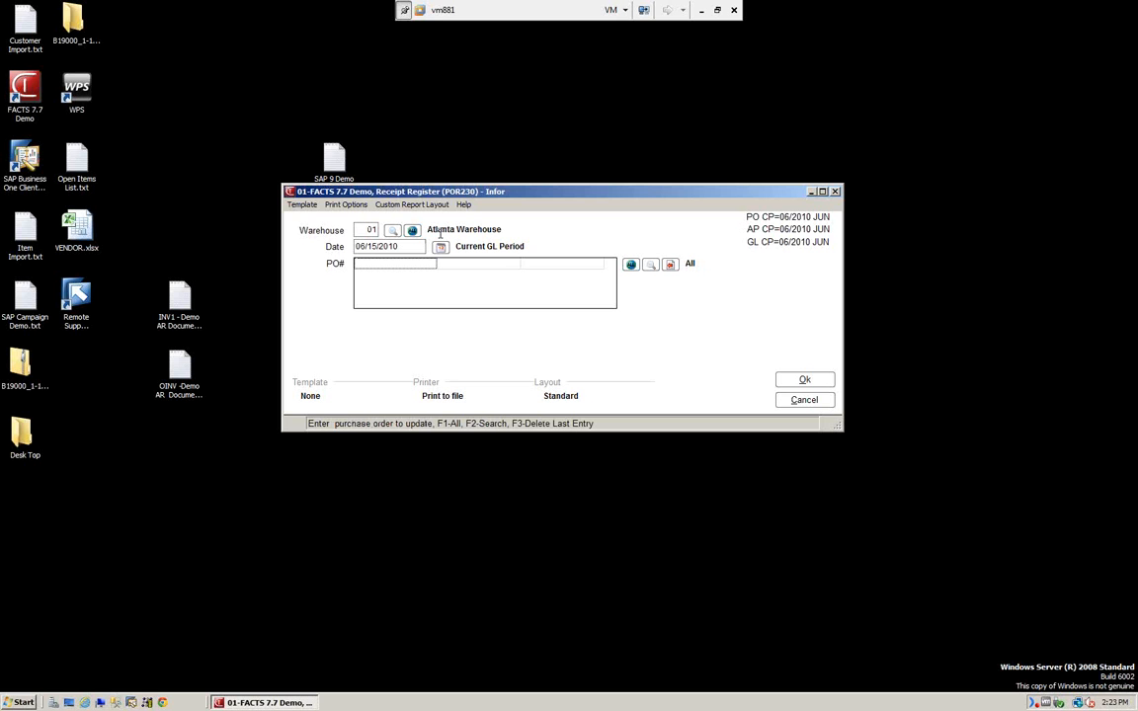
Add POs 001365 and 001364 to the receipt register.
left_click(648, 266)
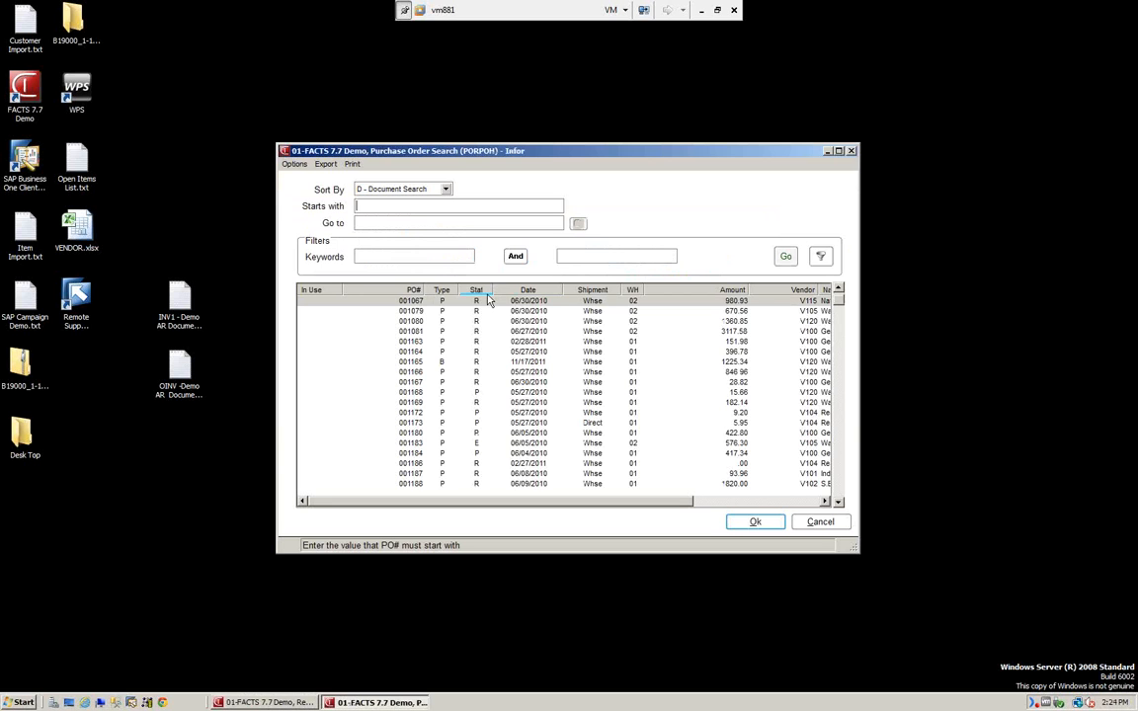
left_click_drag(838, 302, 836, 367)
scroll(610, 330, "up", 2)
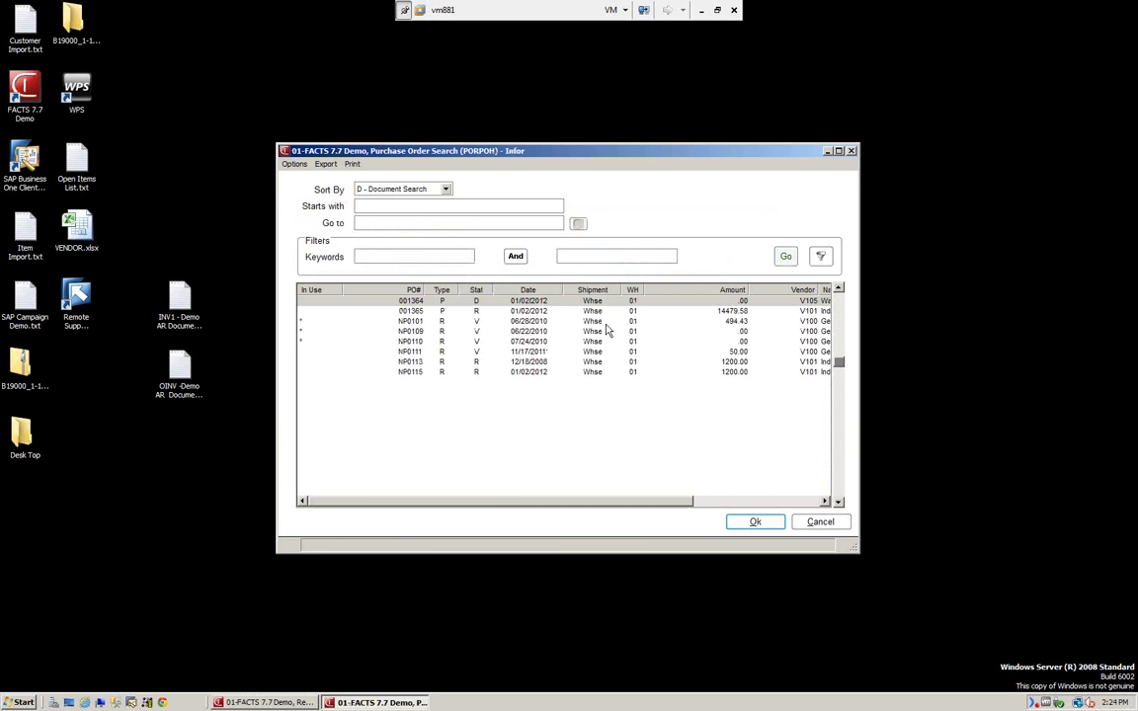
left_click(415, 311)
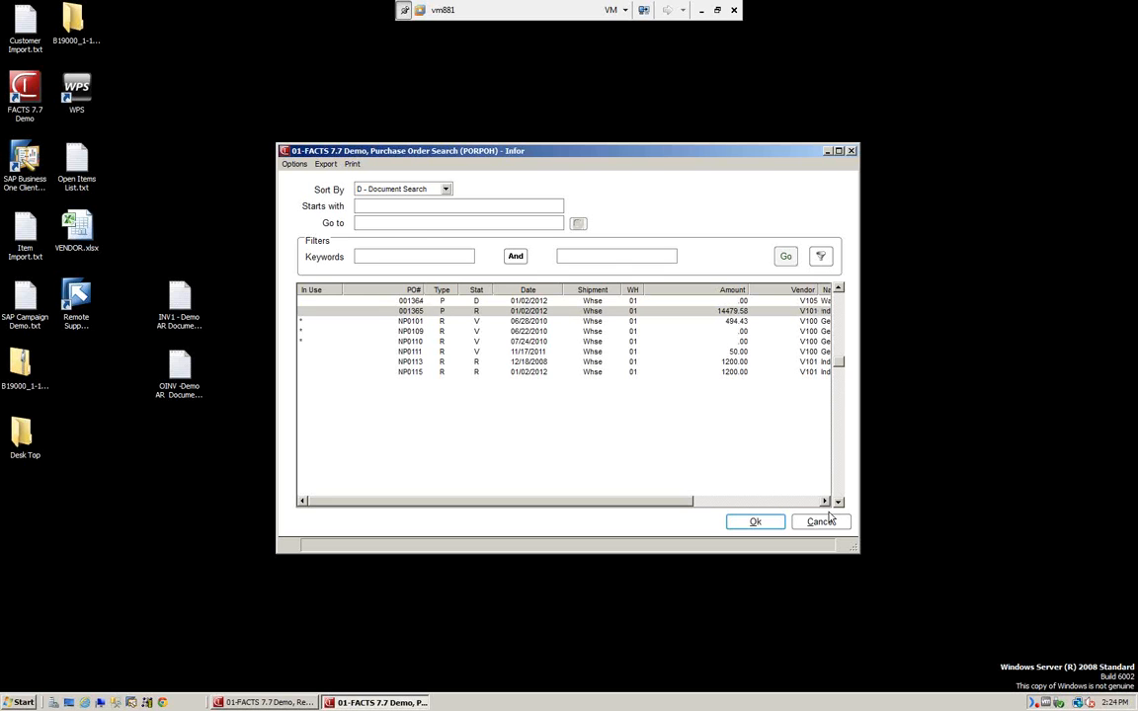
left_click(755, 523)
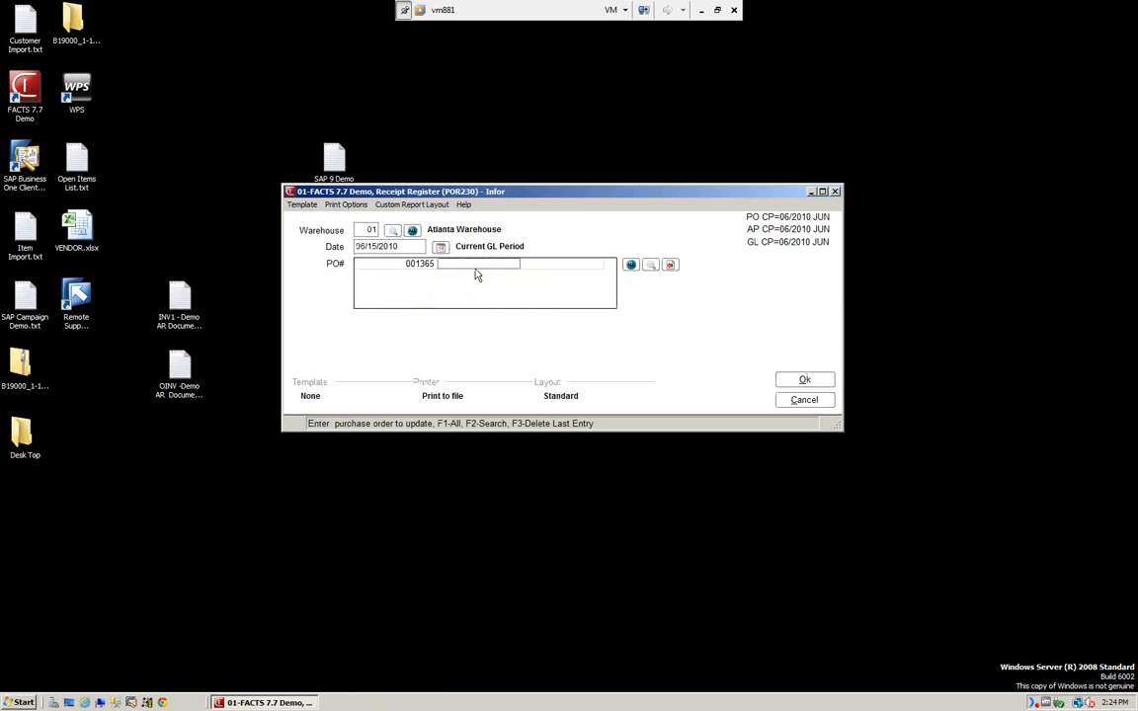
type("001364")
key("Return")
Run register #0415, review and close the register and GL distribution reports, and acknowledge GL posting.
left_click(805, 381)
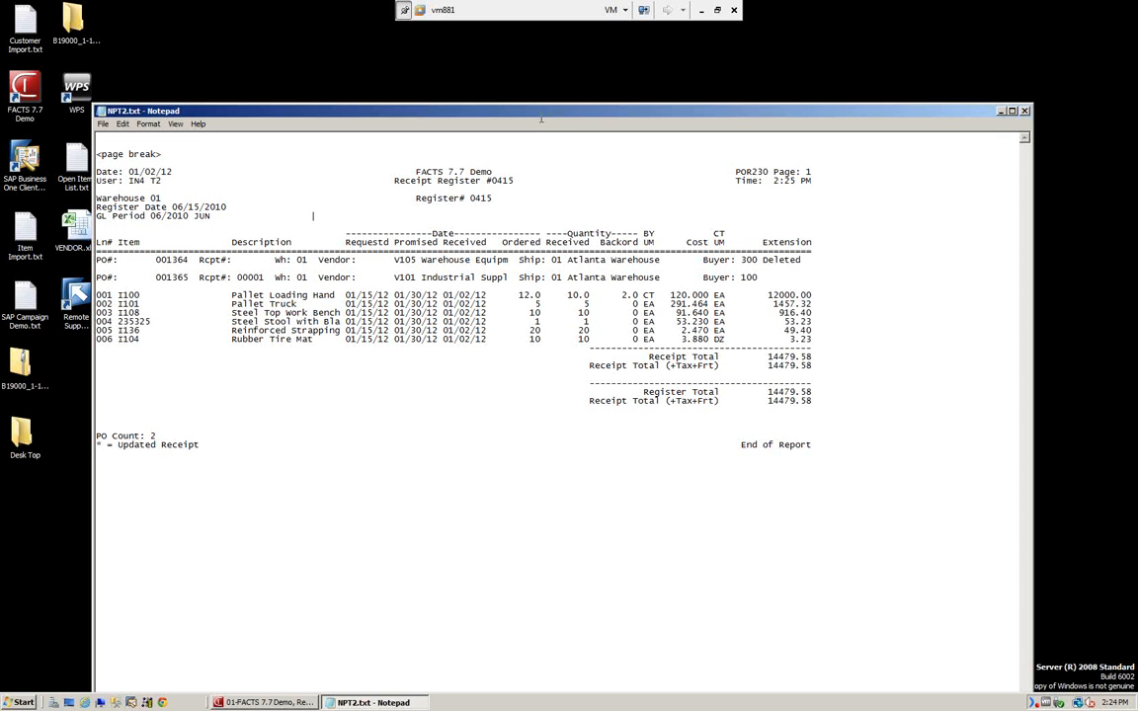
left_click(263, 704)
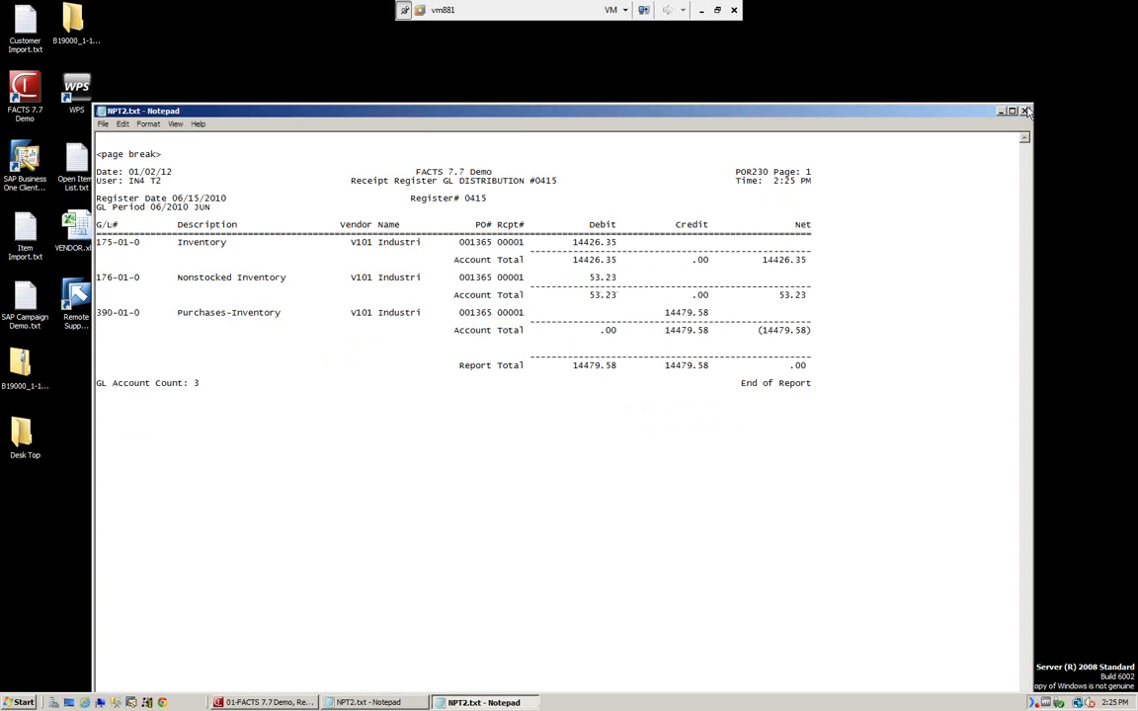
left_click(1025, 112)
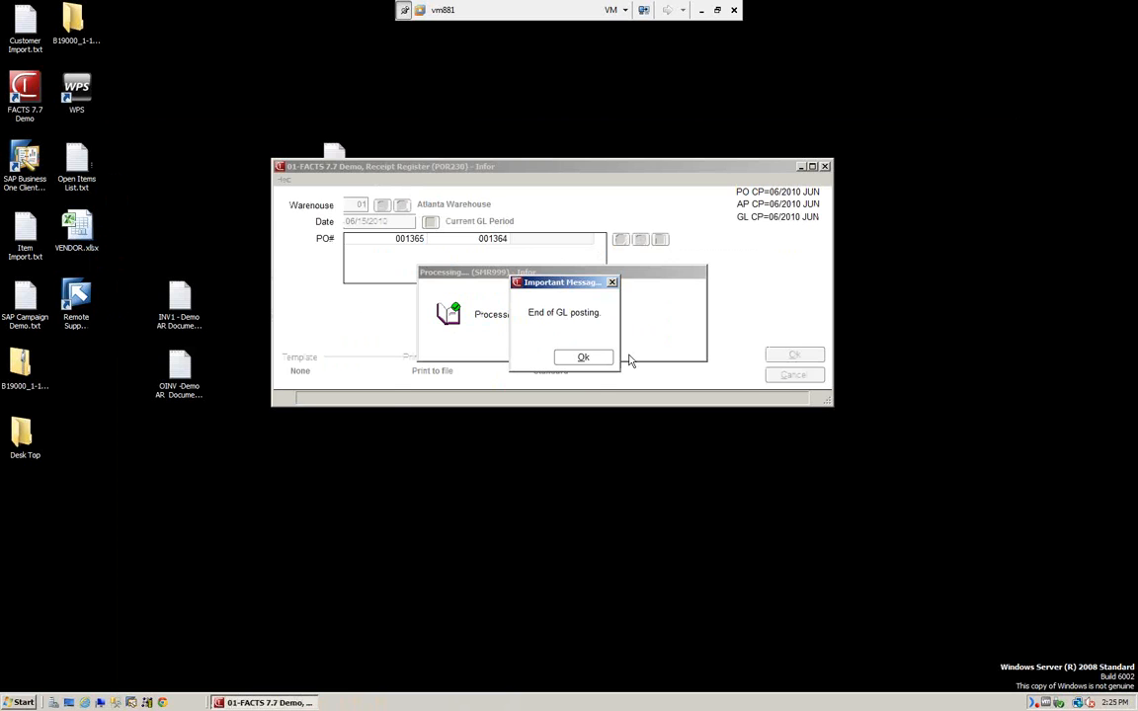
left_click(602, 358)
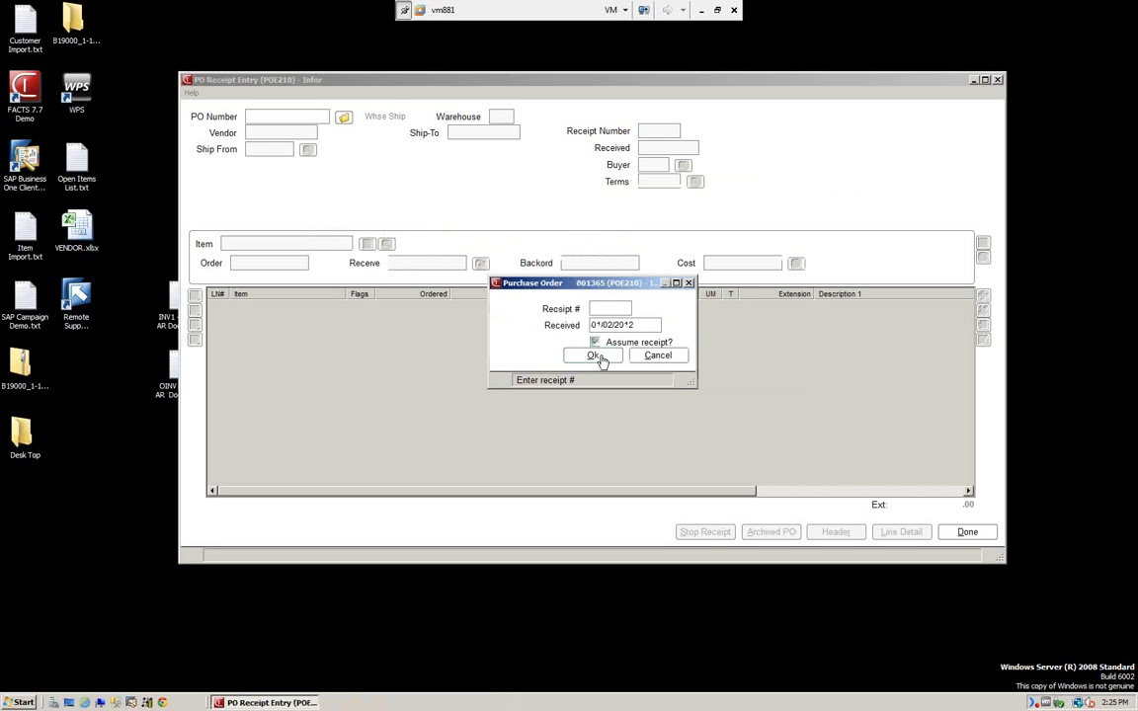